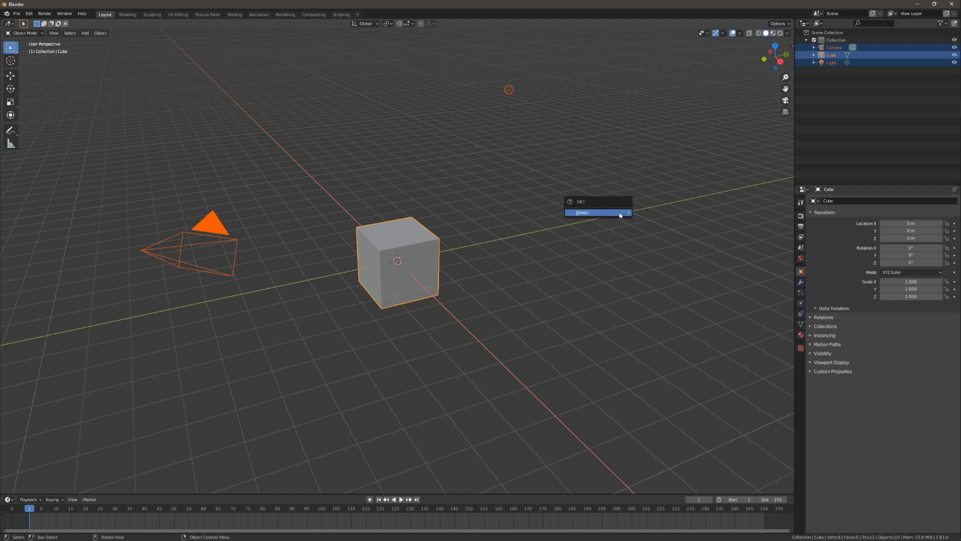
Delete the default scene objects and add a torus with 76 major segments and 29 minor segments.
{"action": "left_click", "coordinate": [620, 214]}
{"action": "key", "text": "shift+a"}
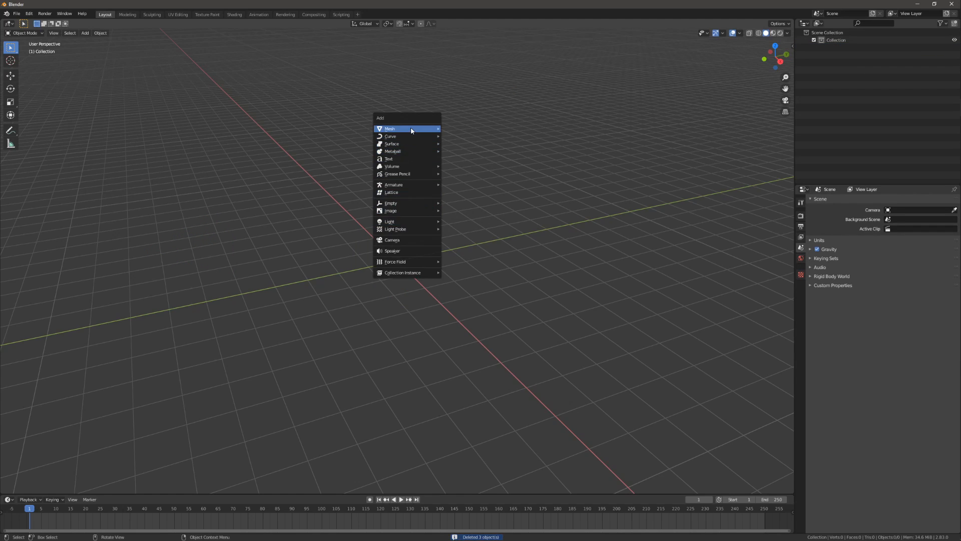
{"action": "mouse_move", "coordinate": [410, 128]}
{"action": "left_click", "coordinate": [476, 185]}
{"action": "scroll", "coordinate": [421, 260], "scroll_direction": "up", "scroll_amount": 5}
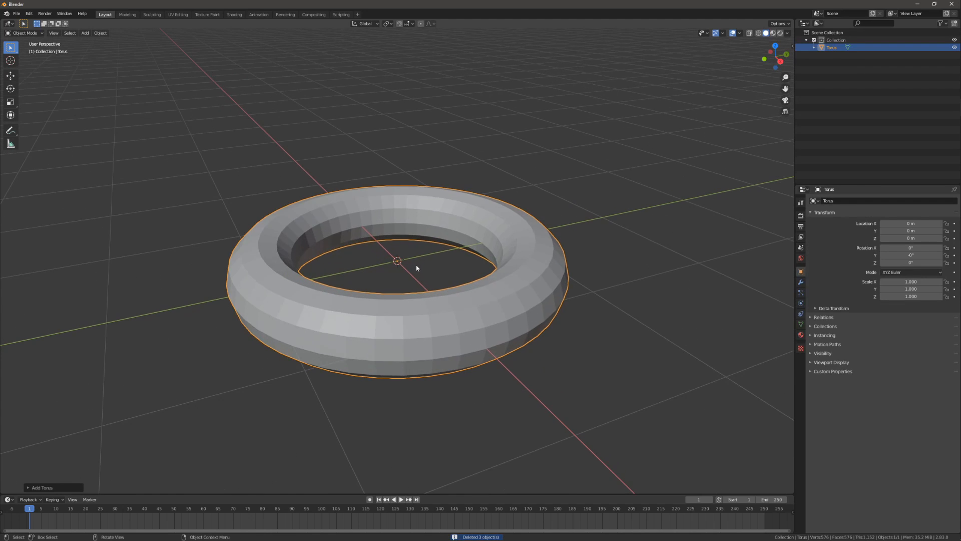
{"action": "left_click", "coordinate": [42, 487]}
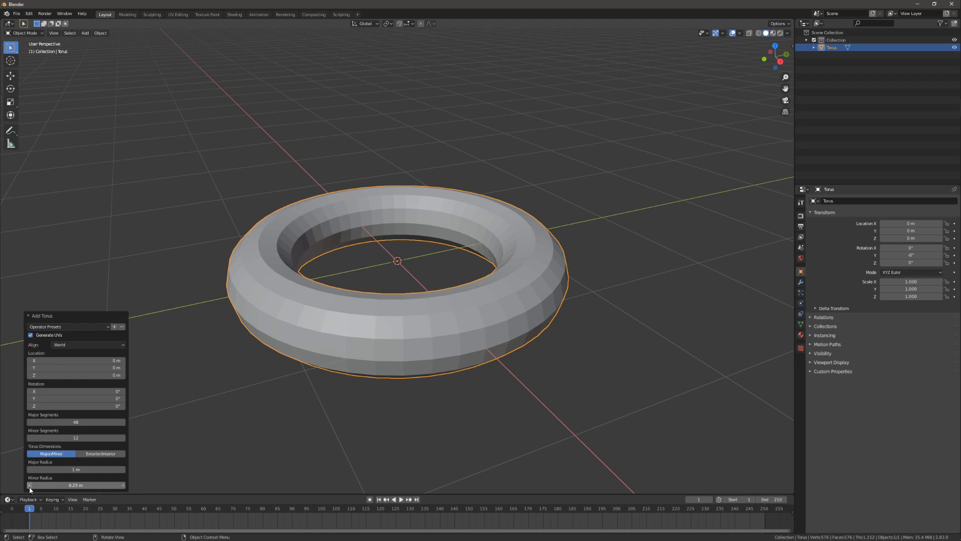
{"action": "left_click_drag", "start_coordinate": [70, 422], "coordinate": [117, 438]}
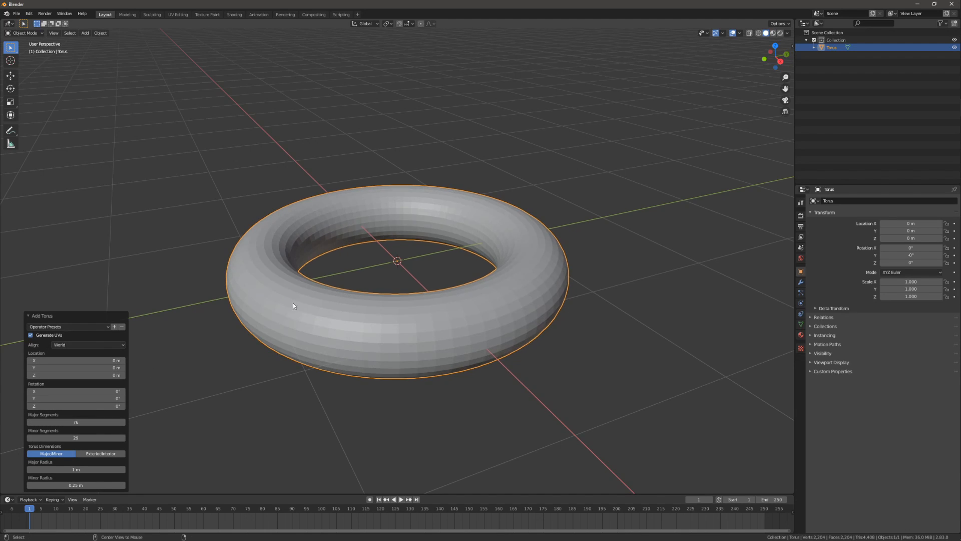
Apply smooth shading to the torus.
{"action": "key", "text": "alt+a"}
{"action": "scroll", "coordinate": [490, 246], "scroll_direction": "up", "scroll_amount": 3}
{"action": "left_click", "coordinate": [501, 231]}
{"action": "right_click", "coordinate": [502, 230]}
{"action": "left_click", "coordinate": [505, 227]}
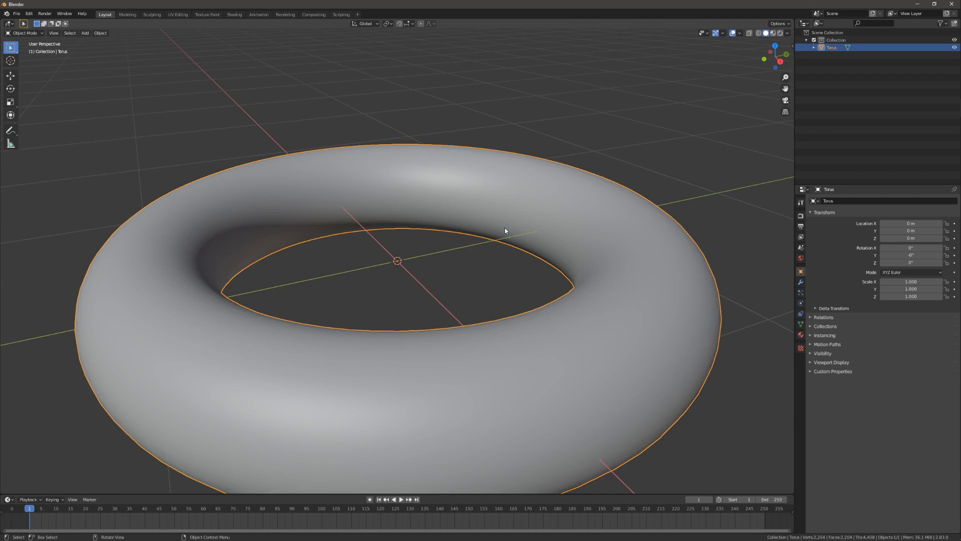
{"action": "scroll", "coordinate": [514, 289], "scroll_direction": "down", "scroll_amount": 3}
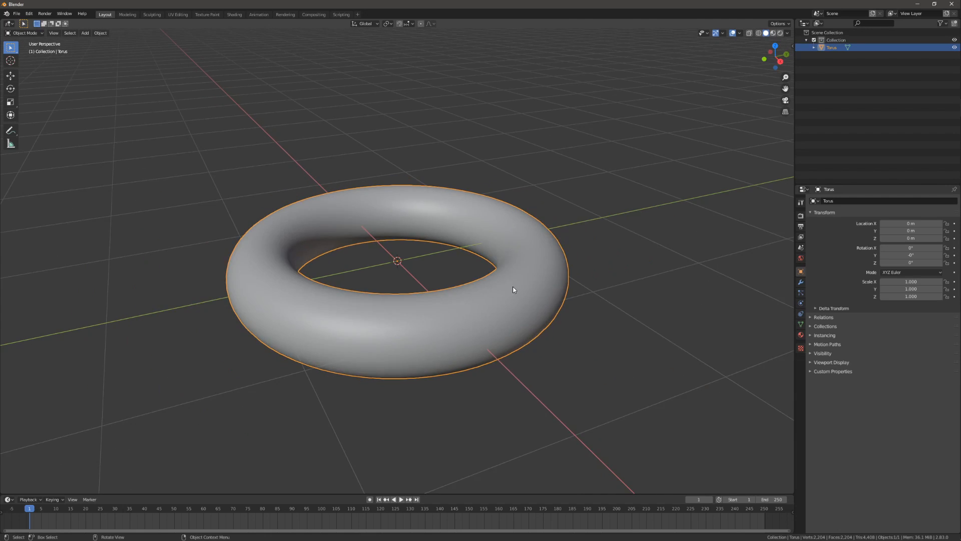
Duplicate the torus mesh in place in Edit Mode and inflate the copy slightly with Shrink/Fatten, about 0.036 m.
{"action": "key", "text": "Tab"}
{"action": "scroll", "coordinate": [500, 345], "scroll_direction": "up", "scroll_amount": 3}
{"action": "key", "text": "shift+d"}
{"action": "right_click", "coordinate": [573, 270]}
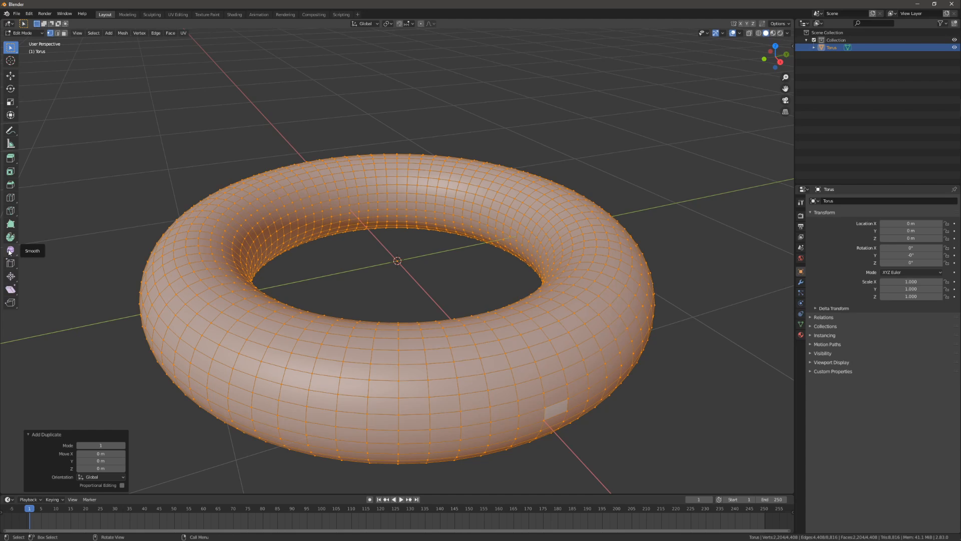
{"action": "left_click", "coordinate": [11, 275]}
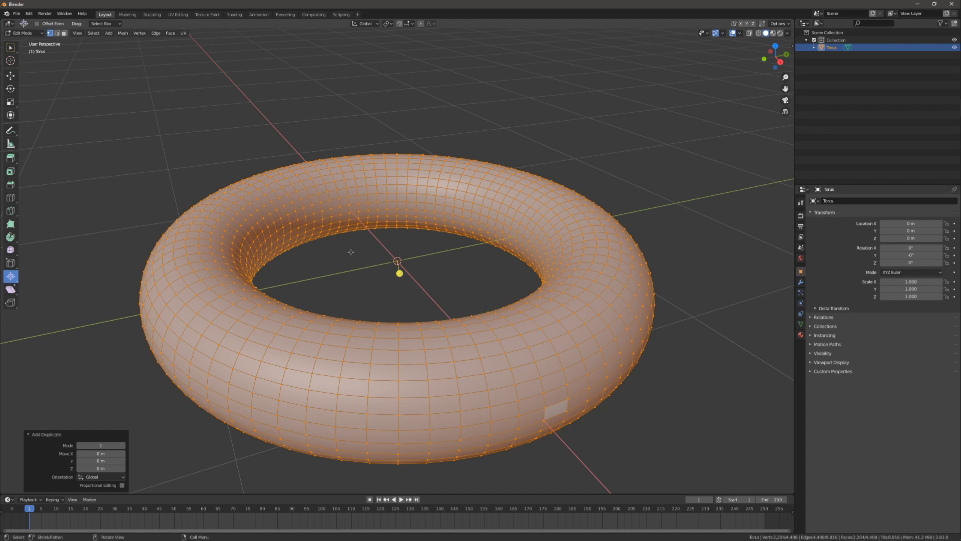
{"action": "left_click_drag", "start_coordinate": [399, 273], "coordinate": [400, 280]}
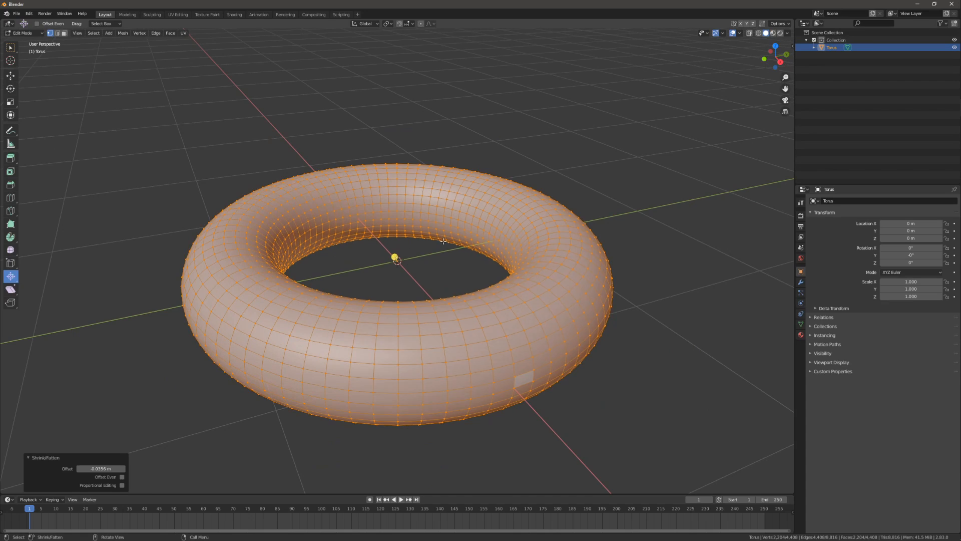
Delete the vertices of the inflated duplicate and return to Object Mode.
{"action": "key", "text": "x"}
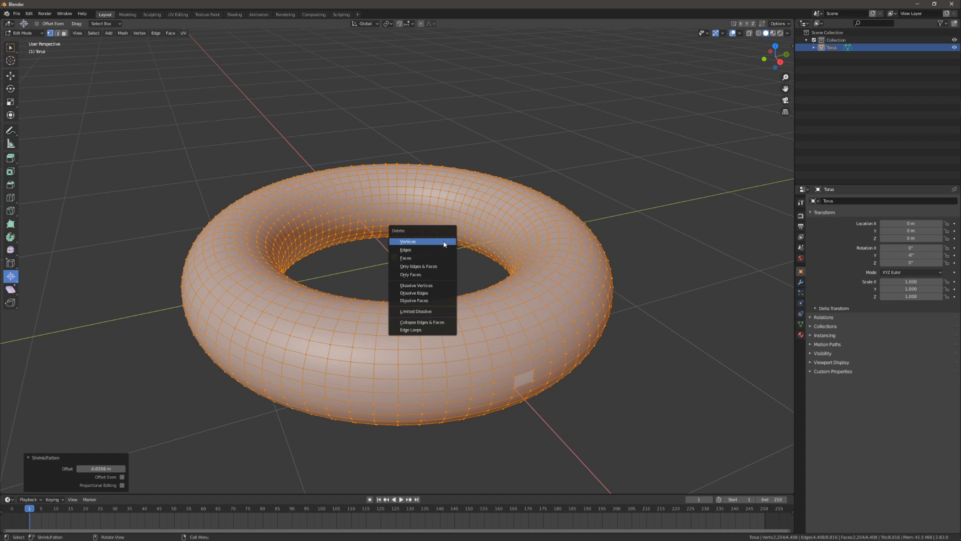
{"action": "left_click", "coordinate": [443, 242]}
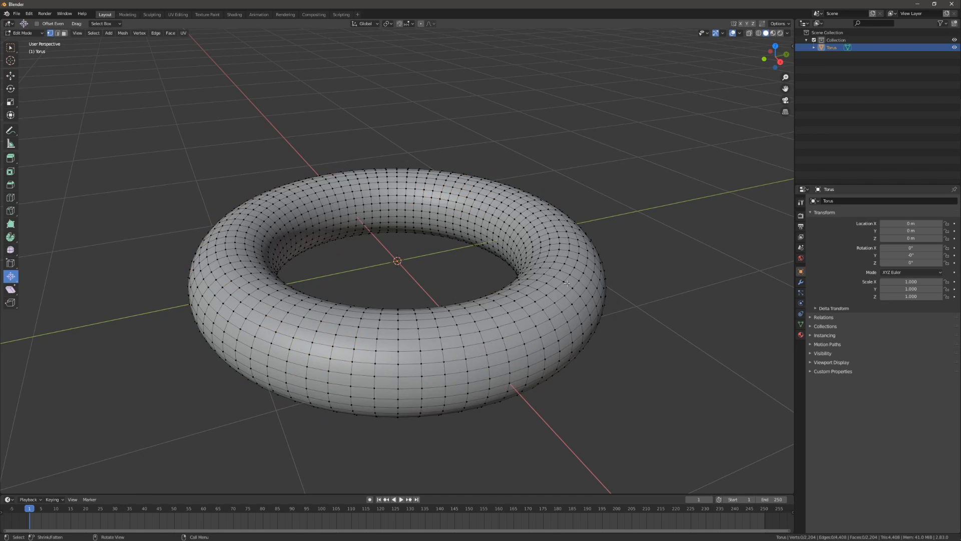
{"action": "key", "text": "Tab"}
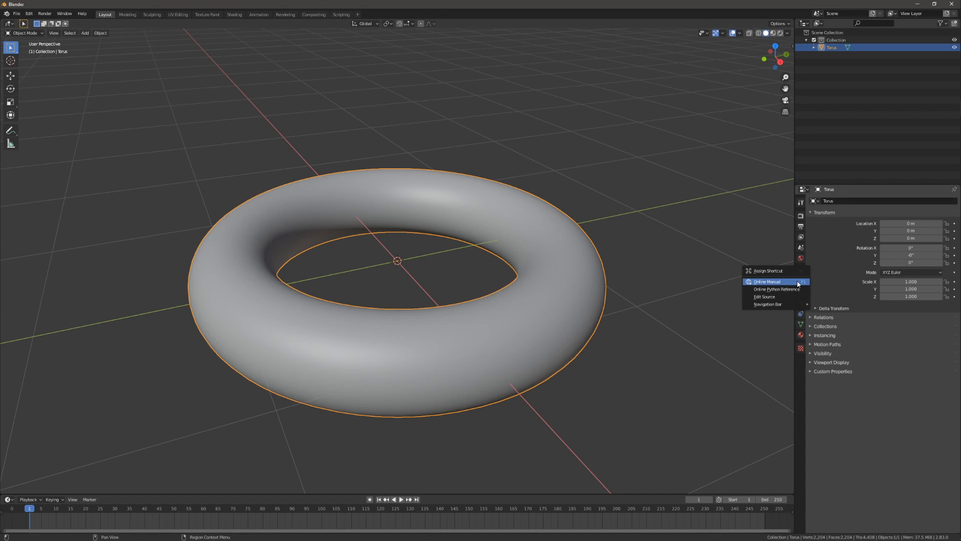
Add a Solidify modifier to the torus and set its thickness to -0.05 m.
{"action": "left_click", "coordinate": [801, 281]}
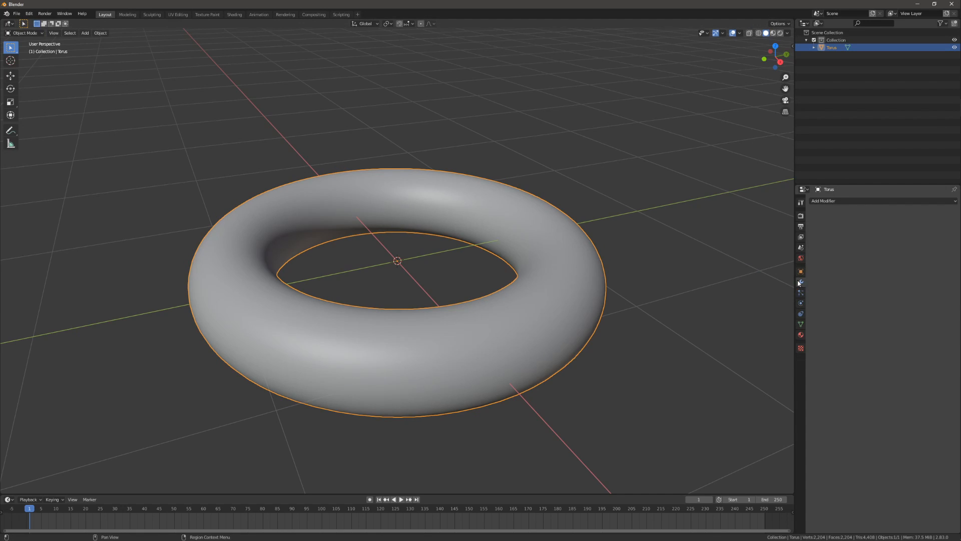
{"action": "left_click", "coordinate": [861, 202]}
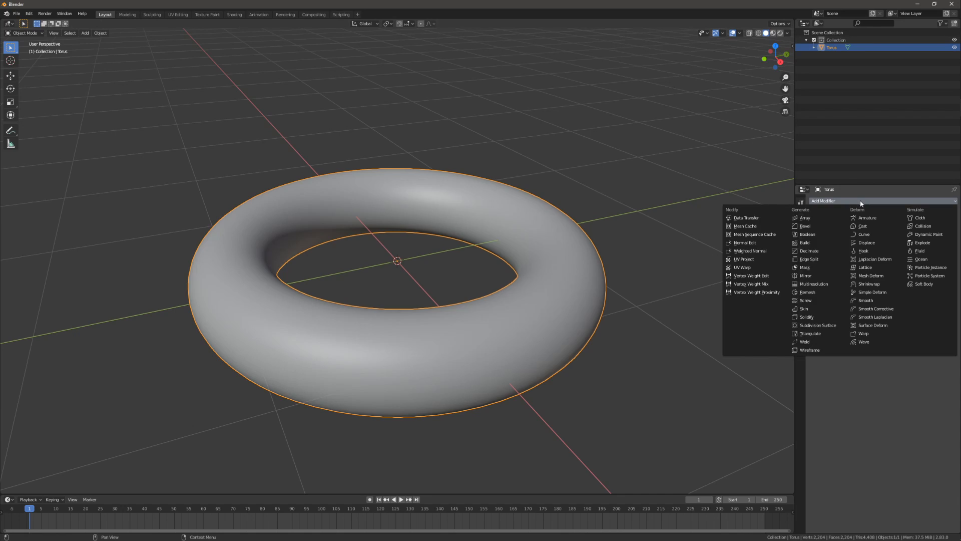
{"action": "left_click", "coordinate": [810, 317]}
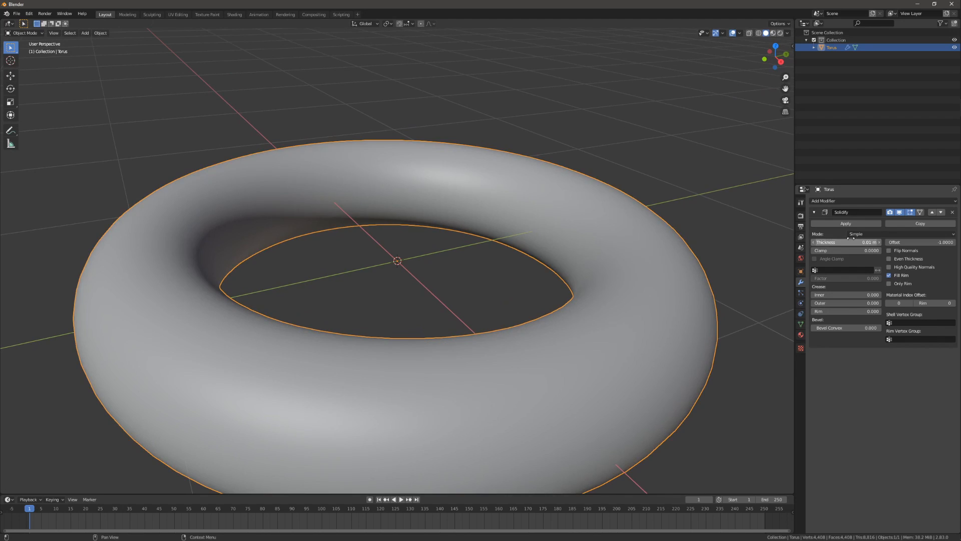
{"action": "left_click_drag", "start_coordinate": [846, 242], "coordinate": [816, 242]}
Using a wireframe right orthographic view, set the Solidify modifier's thickness to 0.045 m and its offset to 1.
{"action": "key", "text": "shift+z"}
{"action": "middle_click_drag", "start_coordinate": [482, 252], "coordinate": [424, 274]}
{"action": "key", "text": "KP_3"}
{"action": "key", "text": "KP_5"}
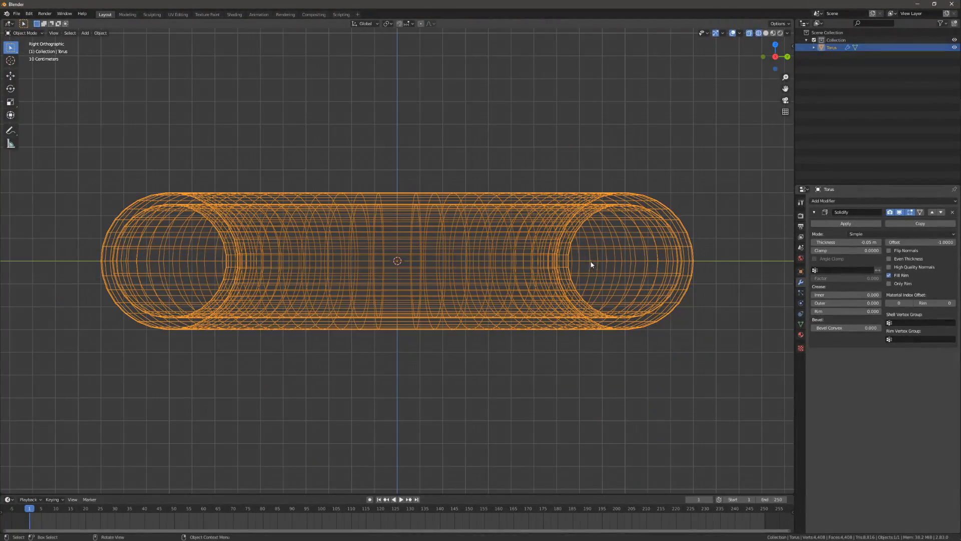
{"action": "scroll", "coordinate": [707, 235], "scroll_direction": "up", "scroll_amount": 4}
{"action": "scroll", "coordinate": [719, 235], "scroll_direction": "down", "scroll_amount": 2}
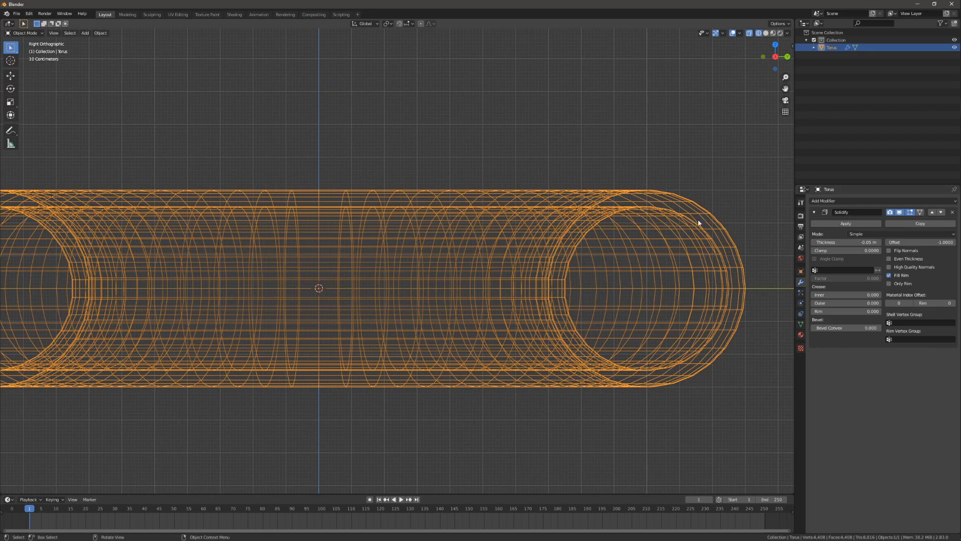
{"action": "left_click_drag", "start_coordinate": [846, 242], "coordinate": [941, 241]}
{"action": "left_click_drag", "start_coordinate": [854, 242], "coordinate": [873, 242]}
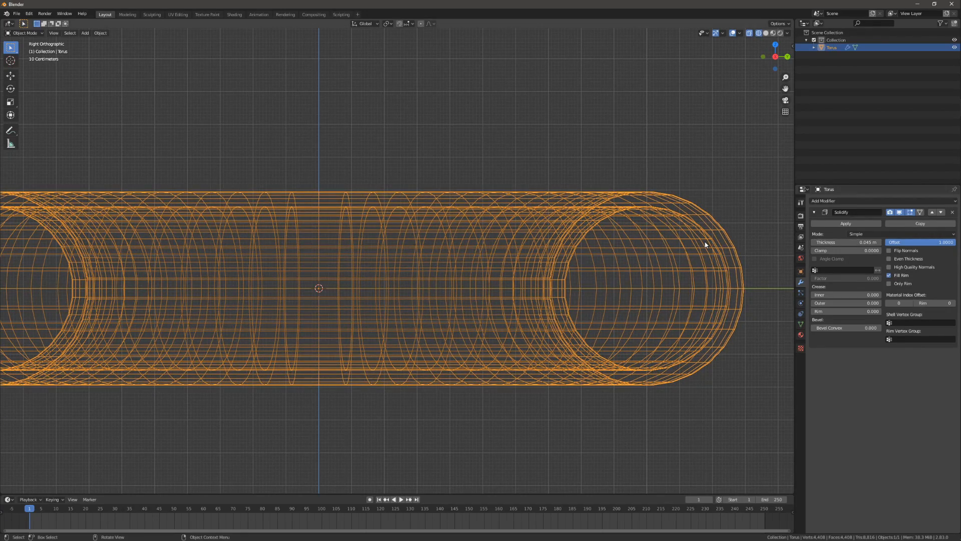
Return to solid shading and enable the Face Orientation overlay to show the direction of the torus normals.
{"action": "key", "text": "shift+z"}
{"action": "mouse_move", "coordinate": [761, 241]}
{"action": "middle_mouse_down"}
{"action": "mouse_move", "coordinate": [584, 141]}
{"action": "mouse_move", "coordinate": [525, 125]}
{"action": "middle_mouse_up"}
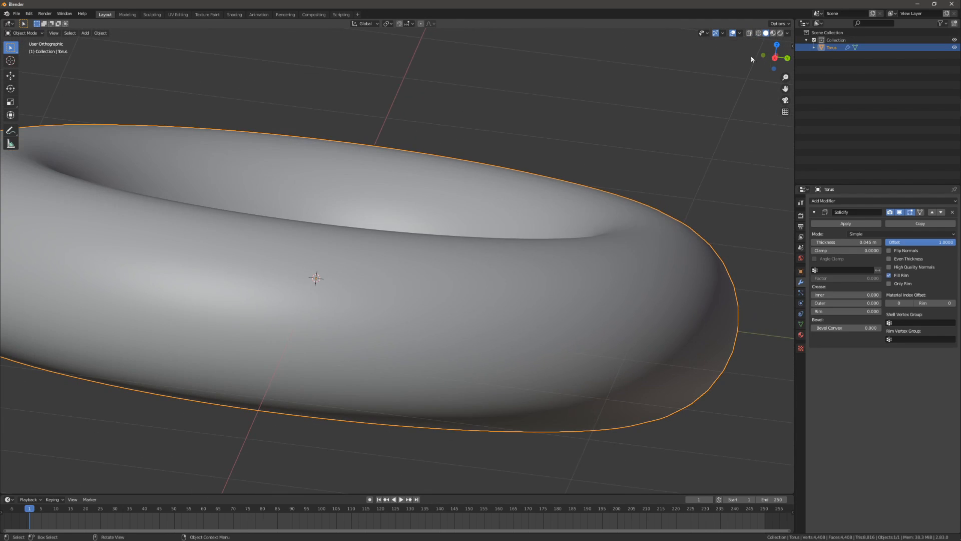
{"action": "left_click", "coordinate": [788, 33]}
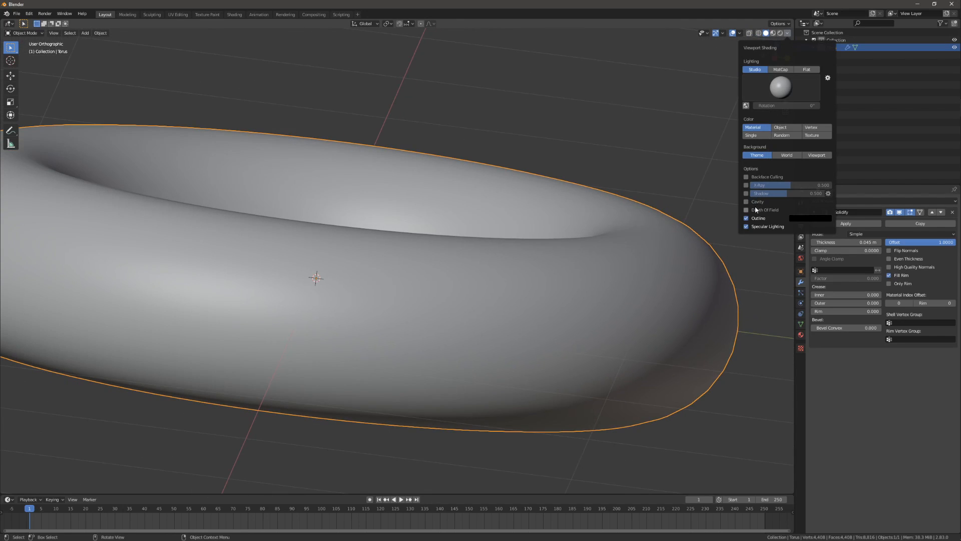
{"action": "left_click", "coordinate": [741, 33]}
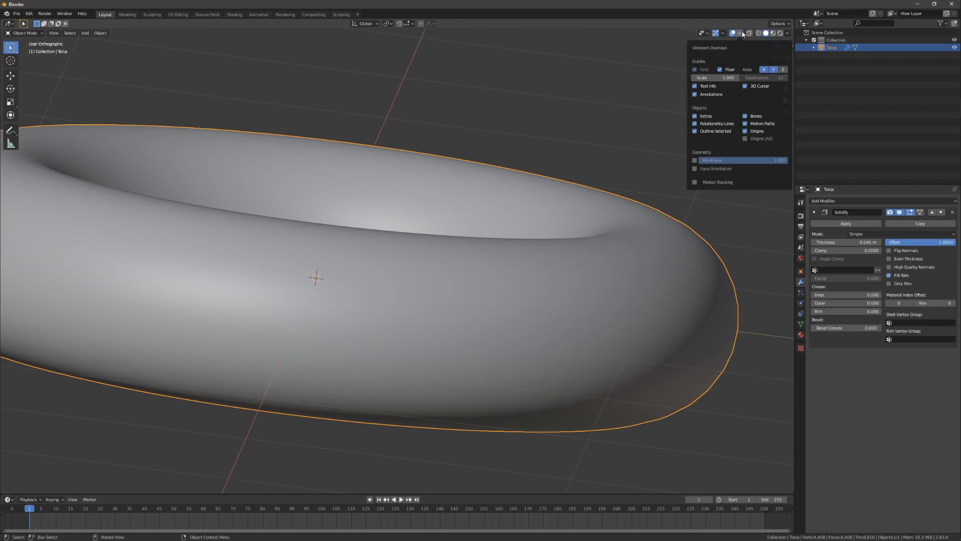
{"action": "left_click", "coordinate": [713, 170]}
{"action": "scroll", "coordinate": [496, 210], "scroll_direction": "down", "scroll_amount": 6}
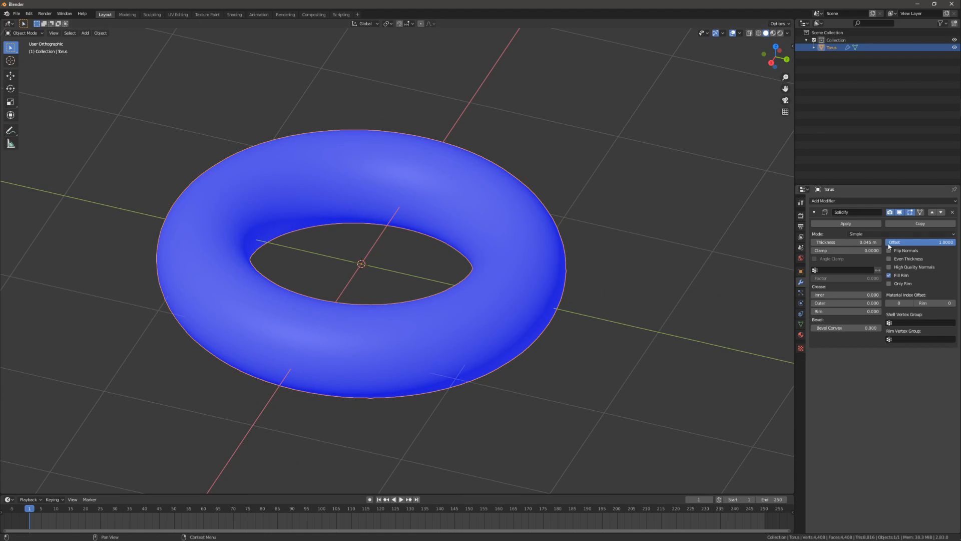
Enable Flip Normals on the Solidify modifier and compare the torus with the modifier's viewport display off and on.
{"action": "left_click", "coordinate": [906, 251]}
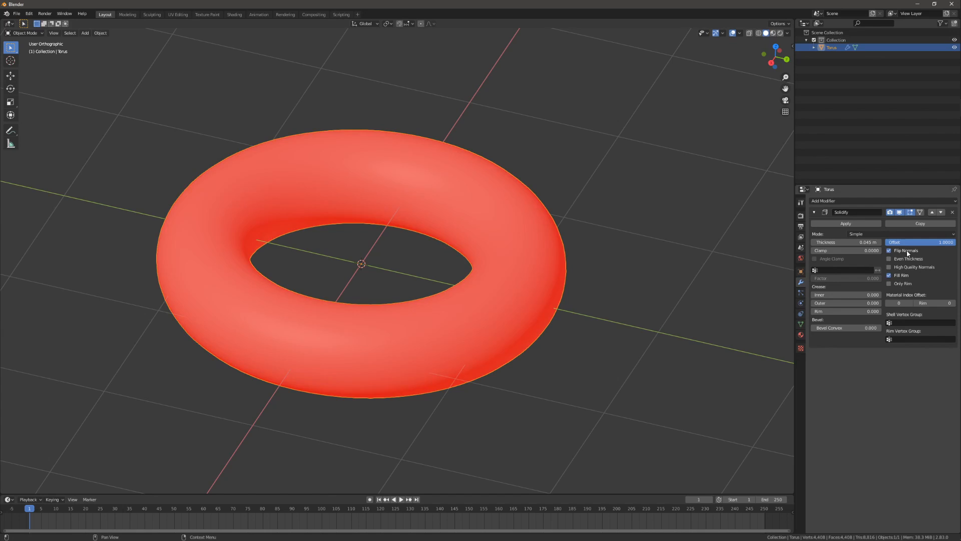
{"action": "scroll", "coordinate": [545, 265], "scroll_direction": "up", "scroll_amount": 2}
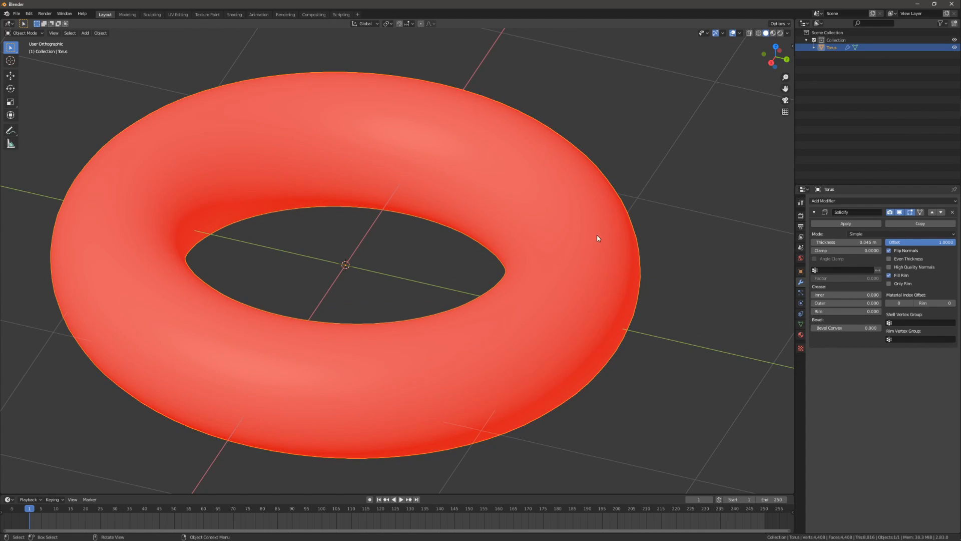
{"action": "left_click", "coordinate": [900, 212]}
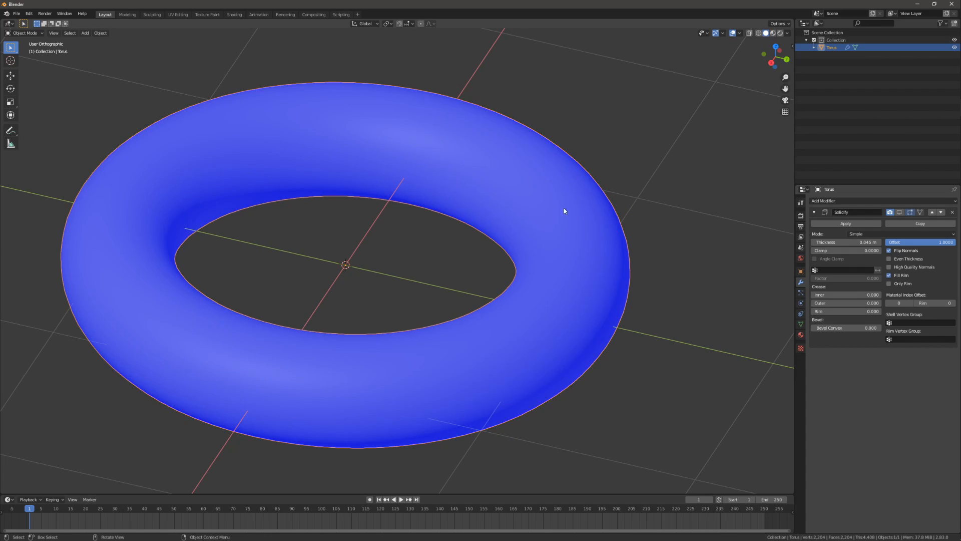
{"action": "left_click", "coordinate": [900, 212]}
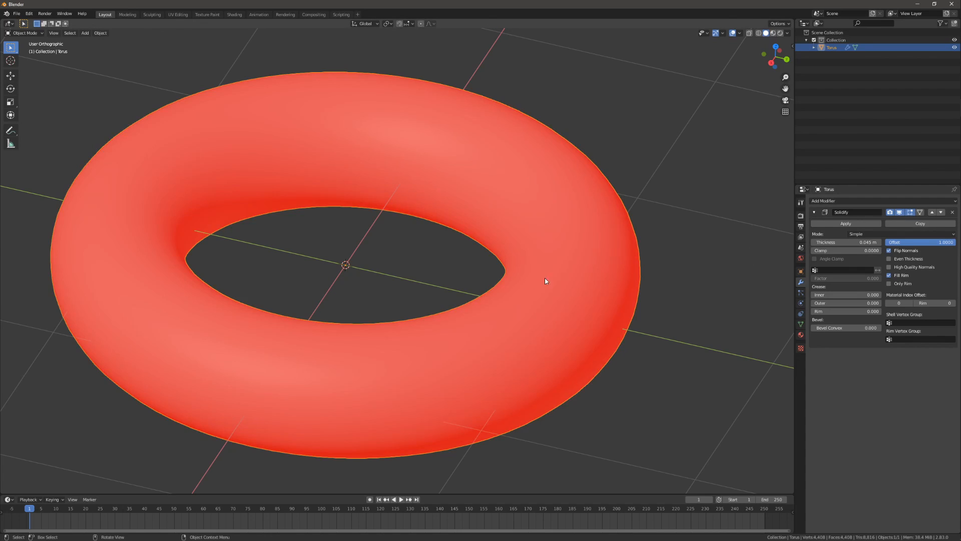
Enter Edit Mode on the torus and turn off the Face Orientation overlay.
{"action": "key", "text": "Tab"}
{"action": "key", "text": "z"}
{"action": "left_click", "coordinate": [645, 265]}
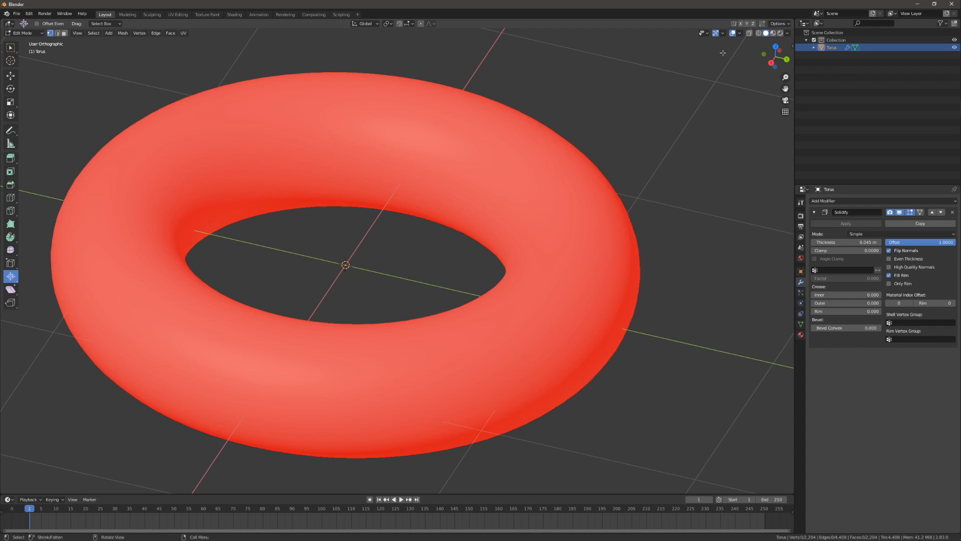
{"action": "left_click", "coordinate": [740, 34]}
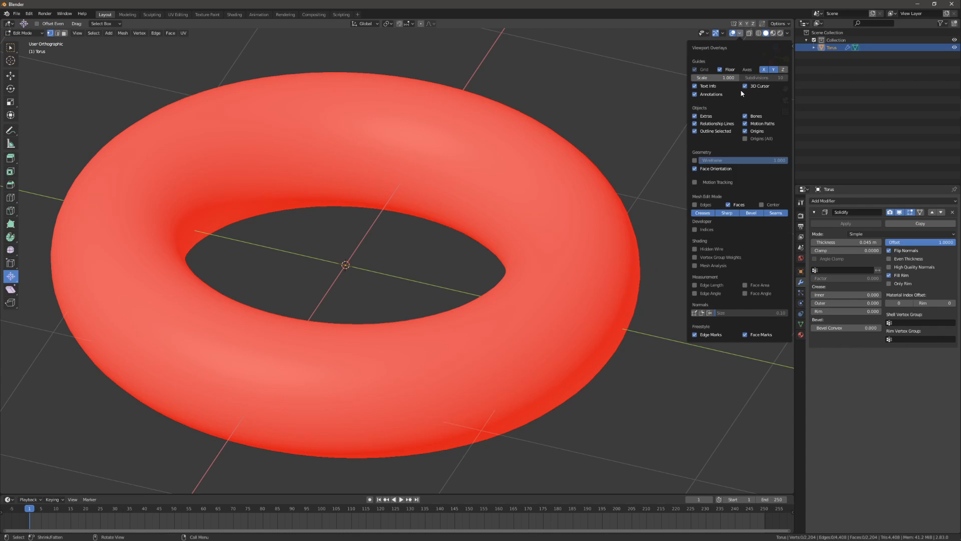
{"action": "left_click", "coordinate": [709, 172]}
{"action": "scroll", "coordinate": [726, 77], "scroll_direction": "down", "scroll_amount": 2}
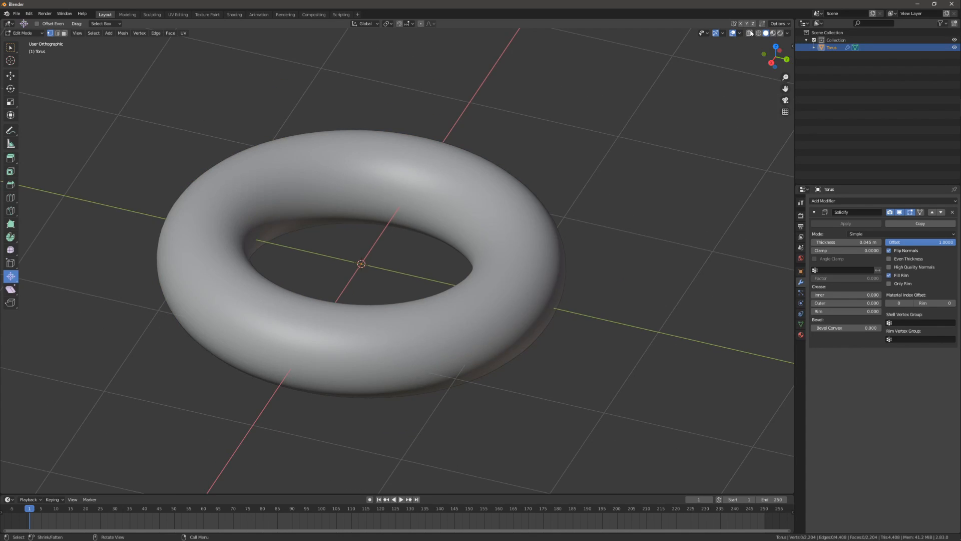
With X-ray enabled, pull a single vertex outward from the torus surface into a spike and return to Object Mode.
{"action": "left_click", "coordinate": [751, 34]}
{"action": "scroll", "coordinate": [549, 227], "scroll_direction": "up", "scroll_amount": 2}
{"action": "left_click", "coordinate": [562, 193]}
{"action": "key", "text": "g"}
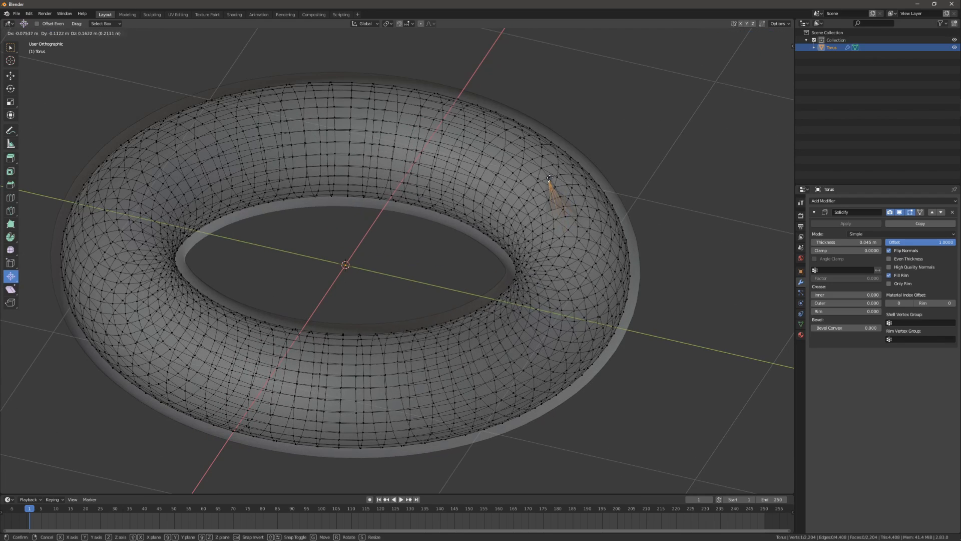
{"action": "left_click", "coordinate": [589, 158]}
{"action": "middle_click_drag", "start_coordinate": [589, 158], "coordinate": [629, 132]}
{"action": "key", "text": "Tab"}
Inspect the spike and the solidified shell in wireframe, in X-ray and in solid shading without X-ray.
{"action": "scroll", "coordinate": [581, 171], "scroll_direction": "up", "scroll_amount": 2}
{"action": "key", "text": "alt+a"}
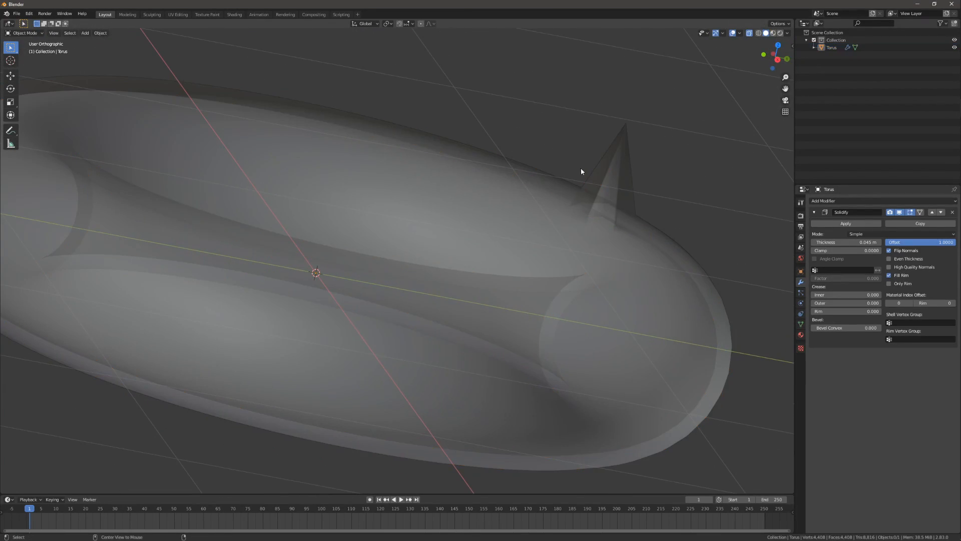
{"action": "key", "text": "shift+z"}
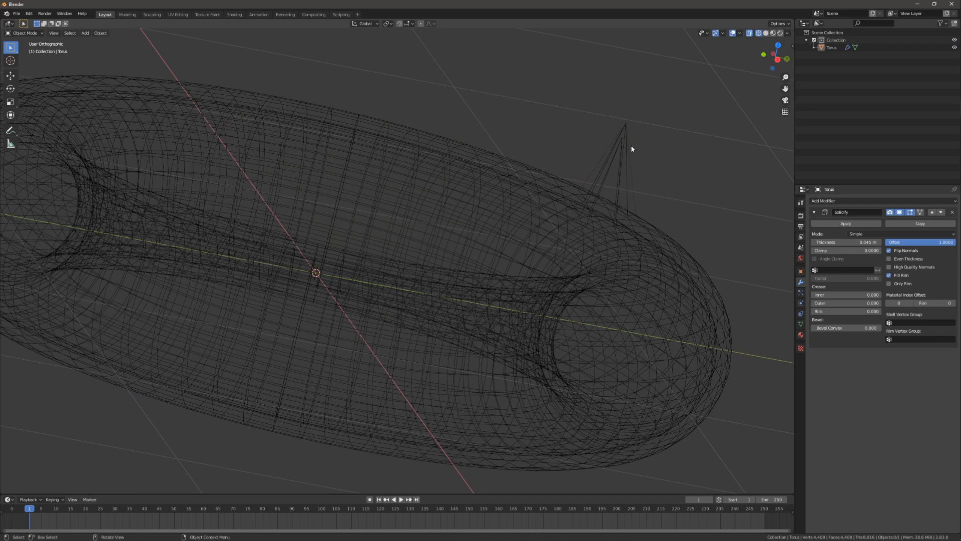
{"action": "key", "text": "shift+z"}
{"action": "key", "text": "z"}
{"action": "left_click", "coordinate": [695, 138]}
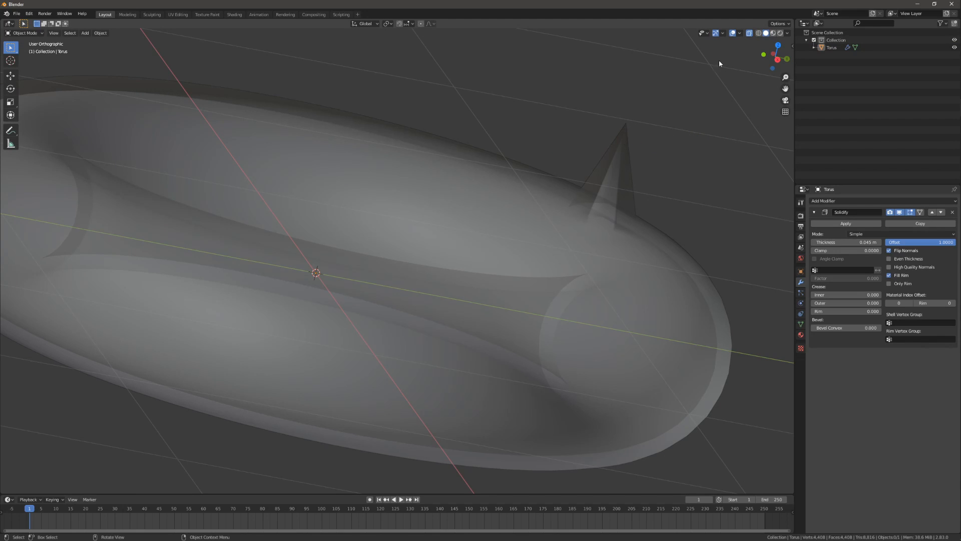
{"action": "left_click", "coordinate": [747, 35]}
{"action": "middle_click_drag", "start_coordinate": [587, 182], "coordinate": [565, 191]}
Undo the vertex move that formed the spike and leave the torus in Object Mode.
{"action": "key", "text": "ctrl+z"}
{"action": "key", "text": "ctrl+z"}
{"action": "key", "text": "ctrl+z"}
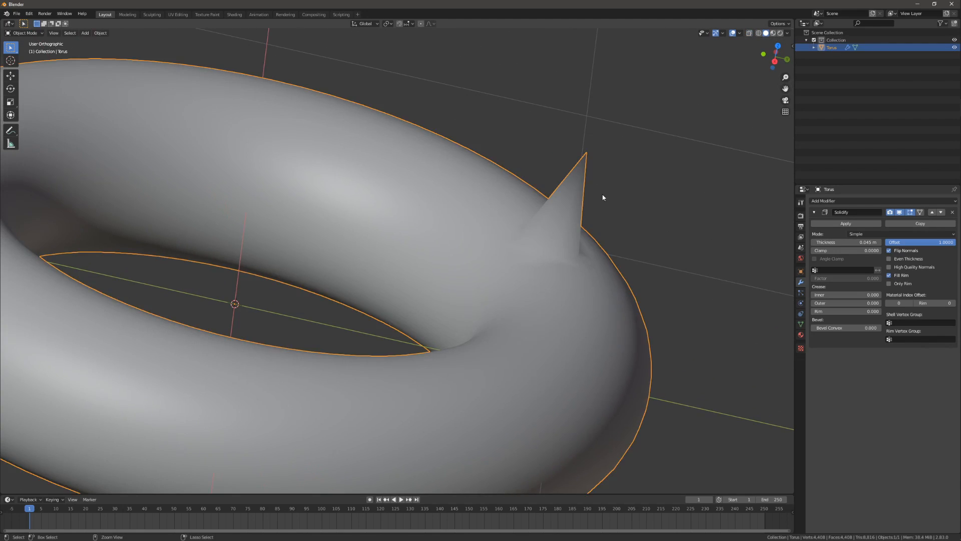
{"action": "middle_click_drag", "start_coordinate": [712, 212], "coordinate": [649, 212]}
{"action": "scroll", "coordinate": [388, 208], "scroll_direction": "down", "scroll_amount": 4}
{"action": "key", "text": "Tab"}
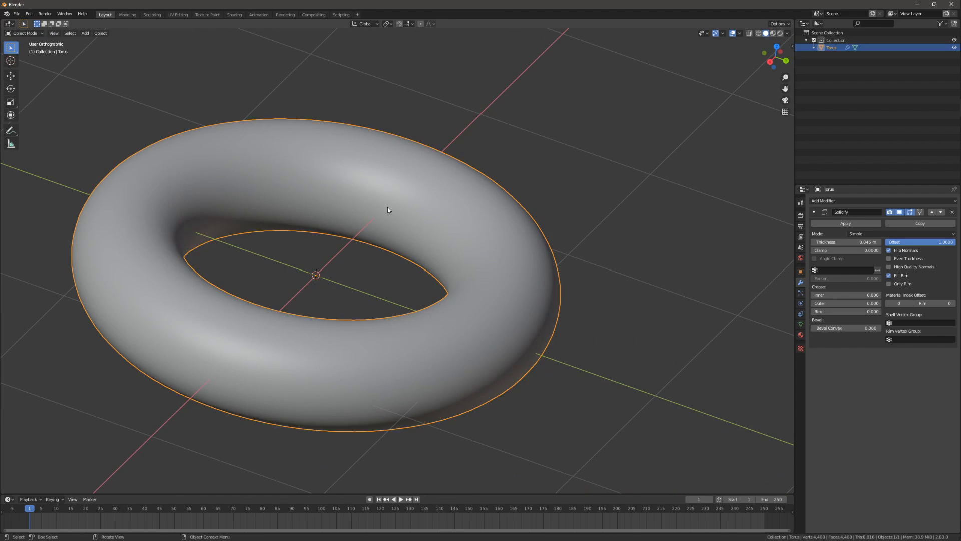
Set the Clamp value of the torus's Solidify modifier to 1.
{"action": "middle_click_drag", "start_coordinate": [376, 317], "coordinate": [479, 347], "text": "shift"}
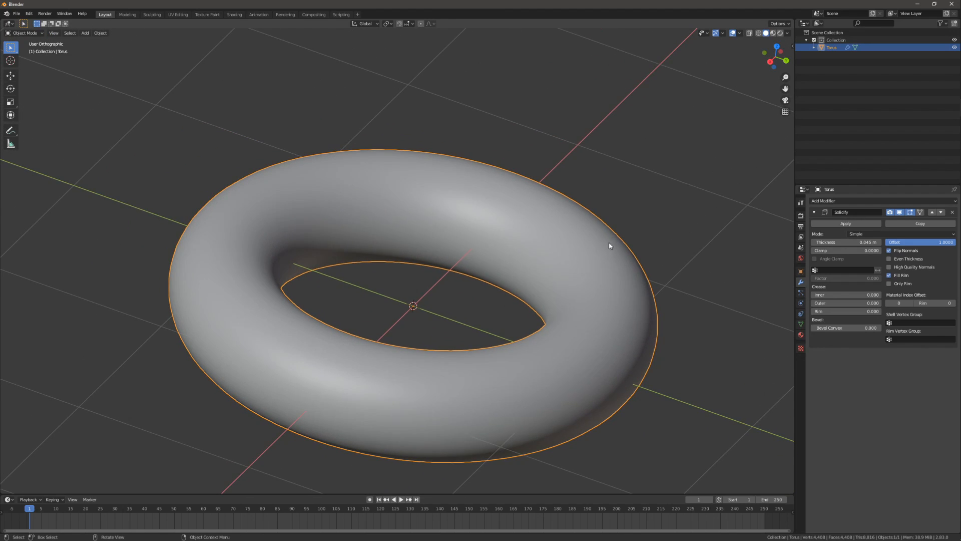
{"action": "left_click_drag", "start_coordinate": [812, 250], "coordinate": [849, 250]}
{"action": "left_click", "coordinate": [848, 250]}
{"action": "type", "text": "1"}
{"action": "key", "text": "Tab"}
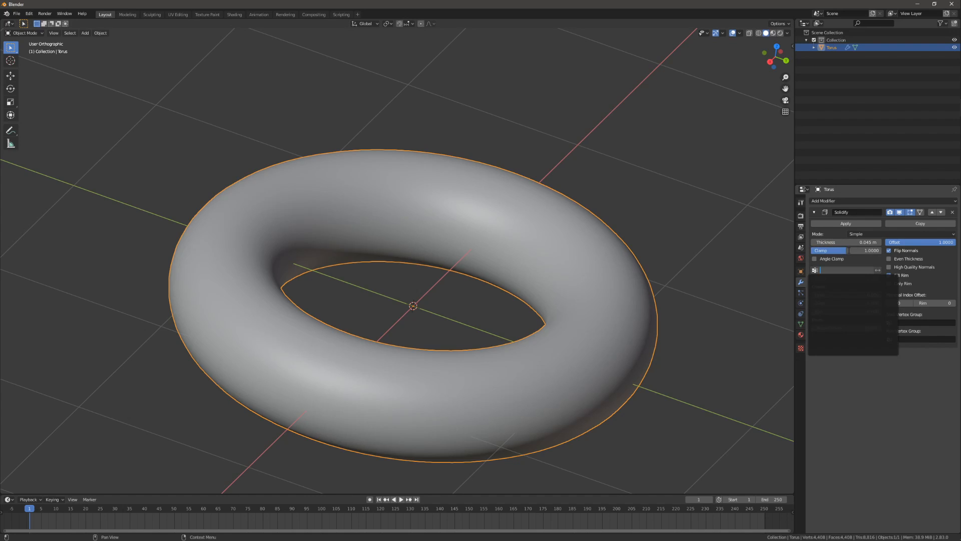
{"action": "left_click", "coordinate": [922, 429]}
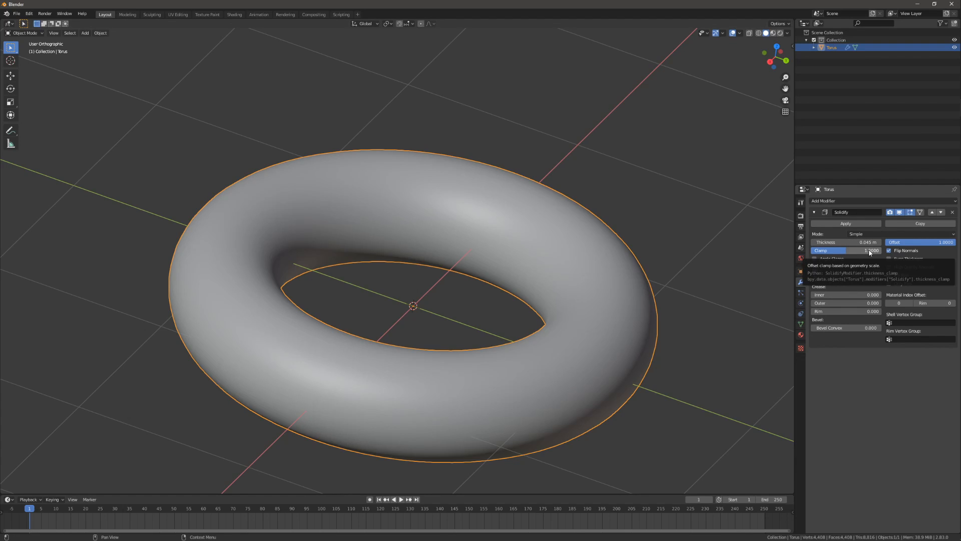
Give the torus a new material, then add a second material slot with its own new material.
{"action": "left_click", "coordinate": [800, 335]}
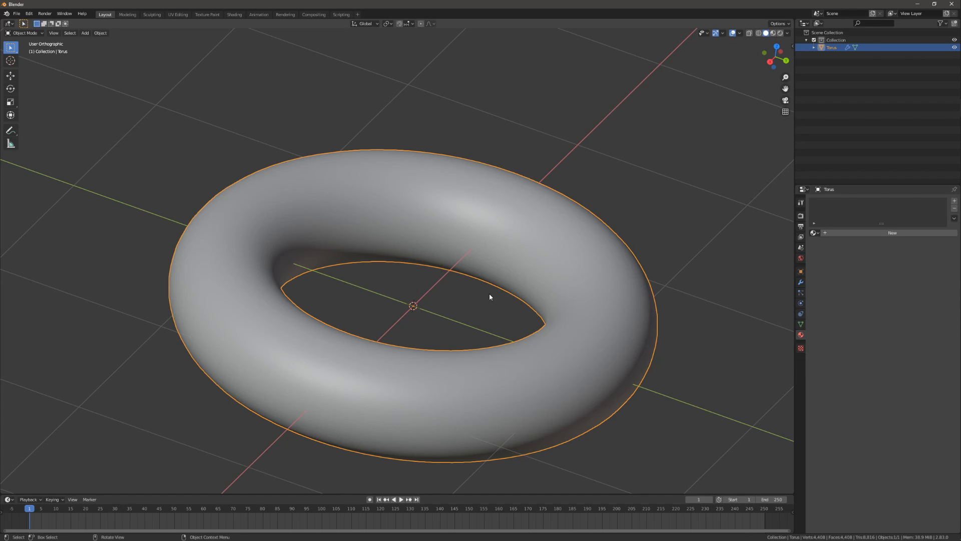
{"action": "middle_click_drag", "start_coordinate": [633, 194], "coordinate": [609, 196]}
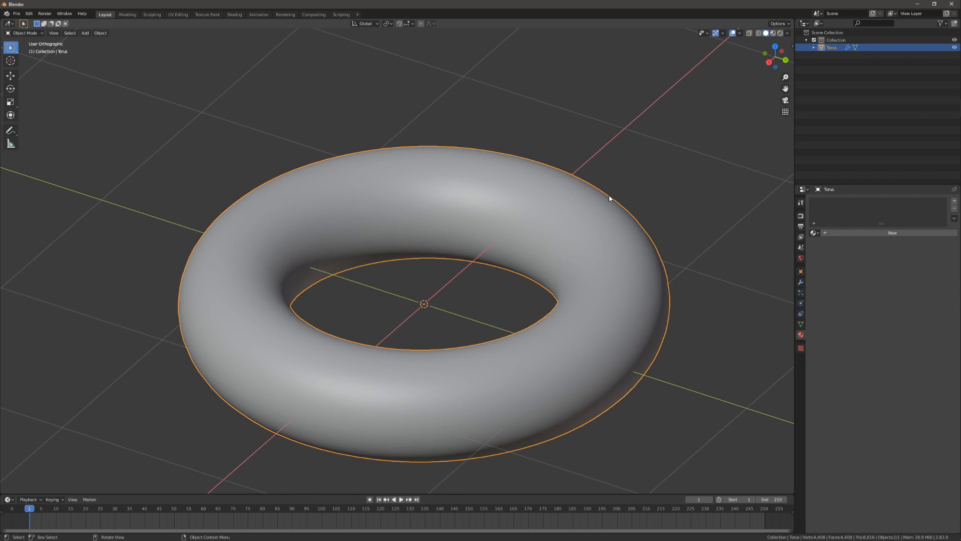
{"action": "left_click", "coordinate": [853, 233]}
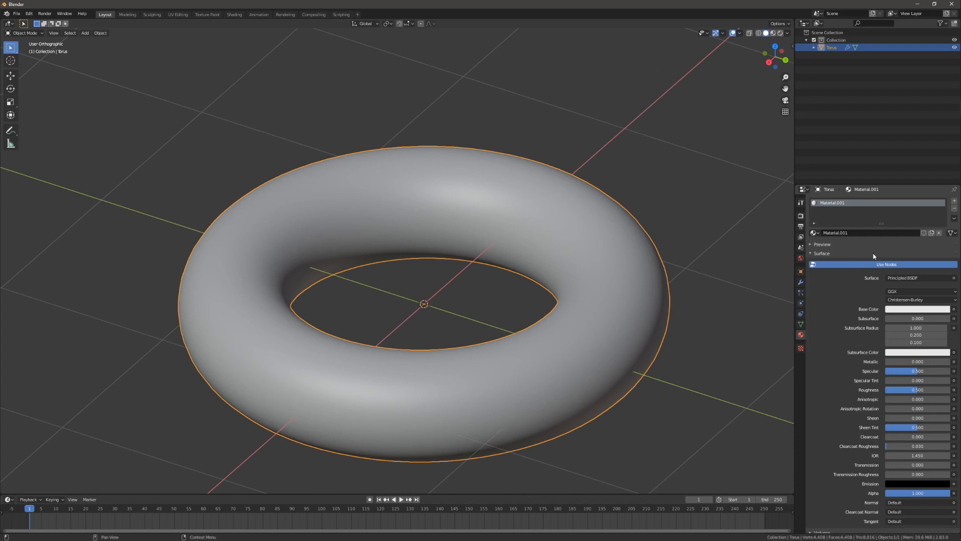
{"action": "left_click_drag", "start_coordinate": [880, 223], "coordinate": [856, 238]}
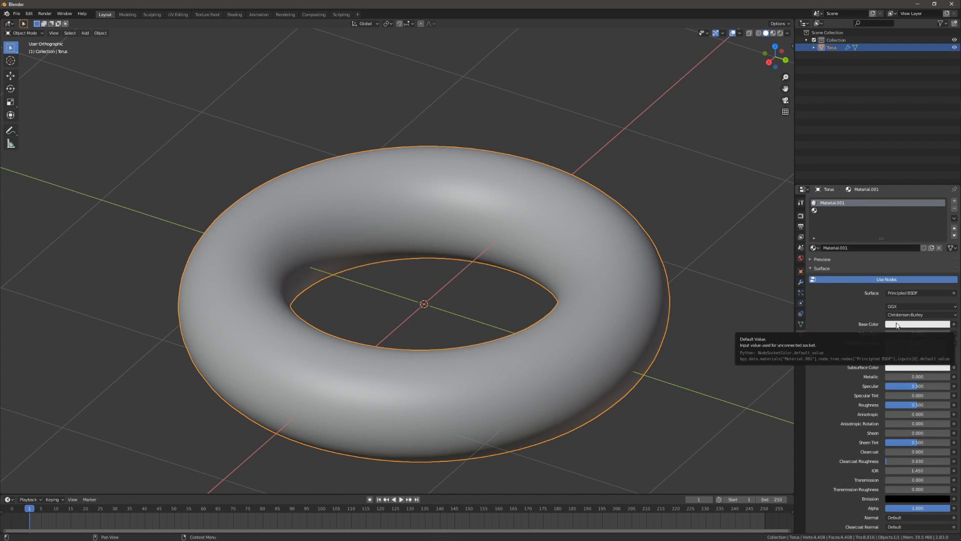
{"action": "left_click", "coordinate": [835, 211]}
{"action": "left_click", "coordinate": [841, 247]}
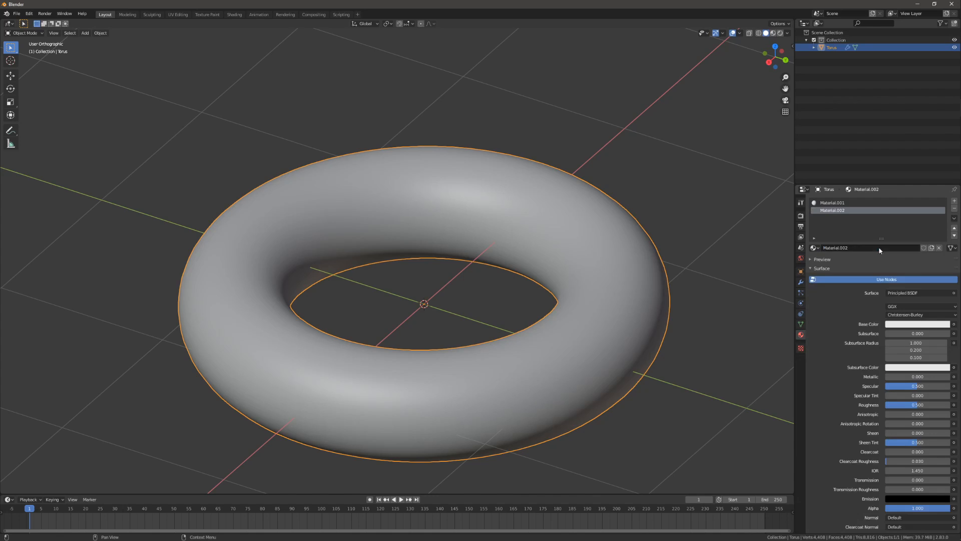
Make the second material black in both its Base Color and its Viewport Display color.
{"action": "left_click", "coordinate": [910, 323]}
{"action": "scroll", "coordinate": [911, 322], "scroll_direction": "down", "scroll_amount": 9}
{"action": "scroll", "coordinate": [853, 402], "scroll_direction": "down", "scroll_amount": 6}
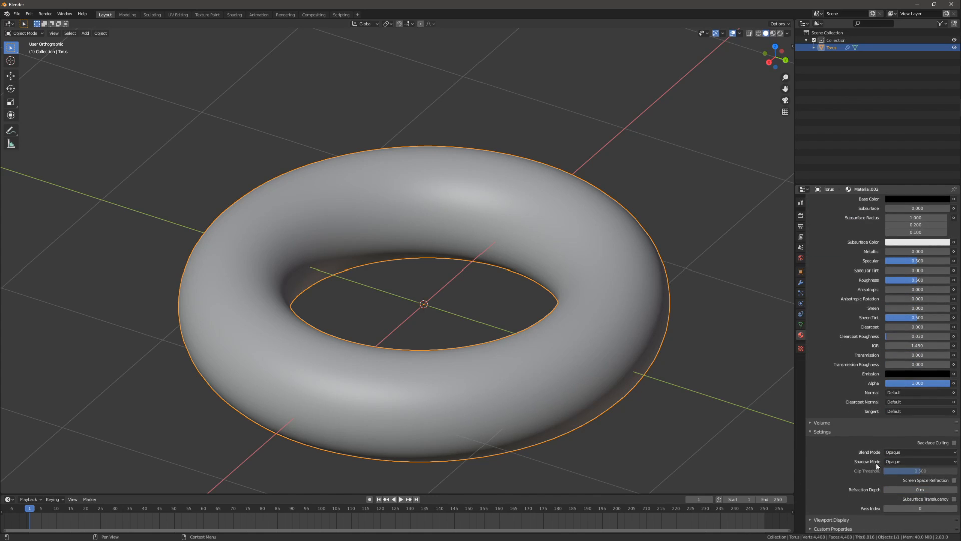
{"action": "left_click", "coordinate": [836, 520]}
{"action": "scroll", "coordinate": [854, 509], "scroll_direction": "down", "scroll_amount": 2}
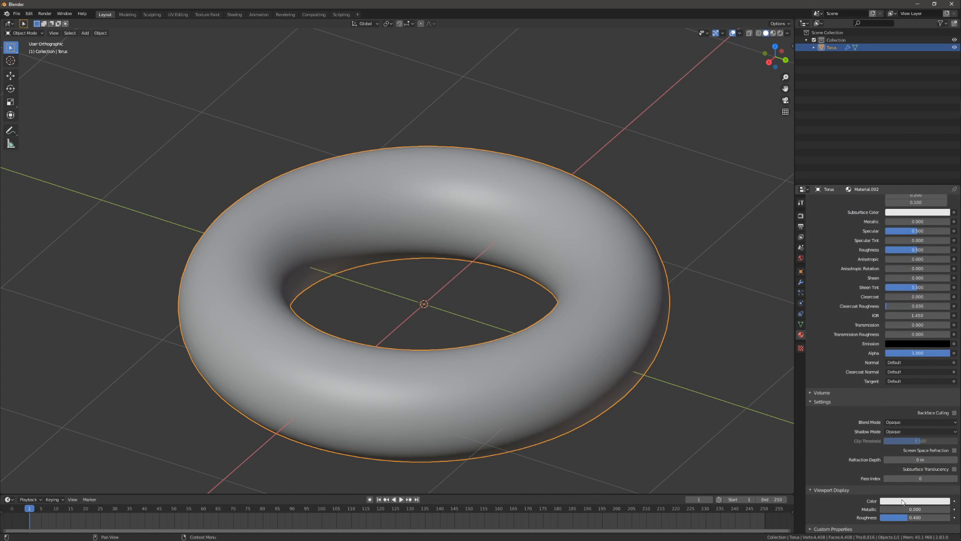
{"action": "left_click", "coordinate": [903, 500]}
{"action": "scroll", "coordinate": [854, 393], "scroll_direction": "up", "scroll_amount": 8}
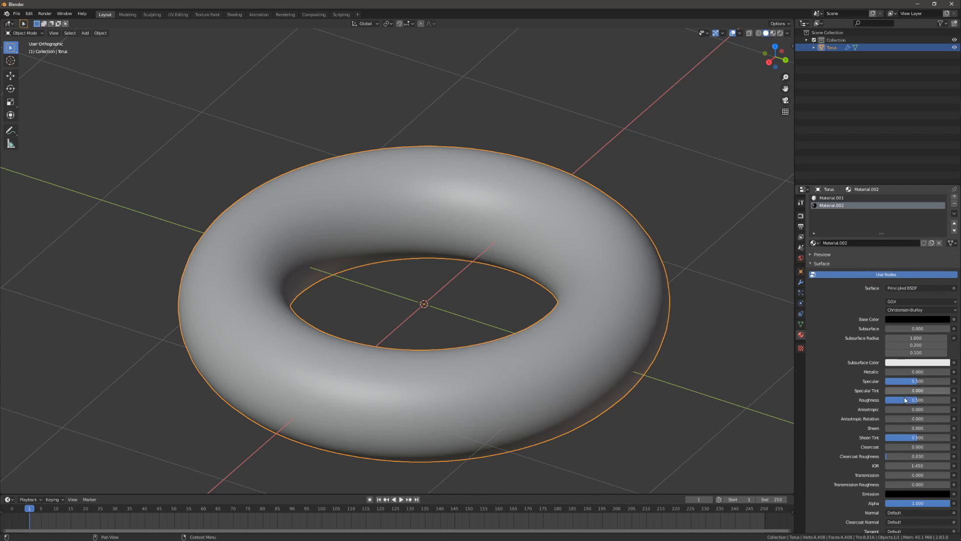
Adjust Specular and Roughness on both torus materials, giving the black one Specular 0 and Roughness 1.
{"action": "left_click_drag", "start_coordinate": [914, 400], "coordinate": [882, 382]}
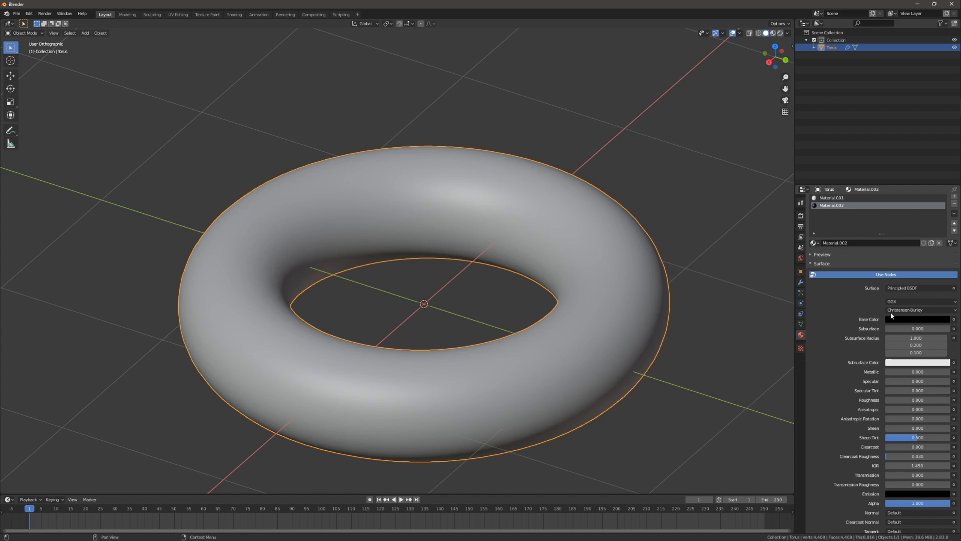
{"action": "left_click", "coordinate": [837, 199]}
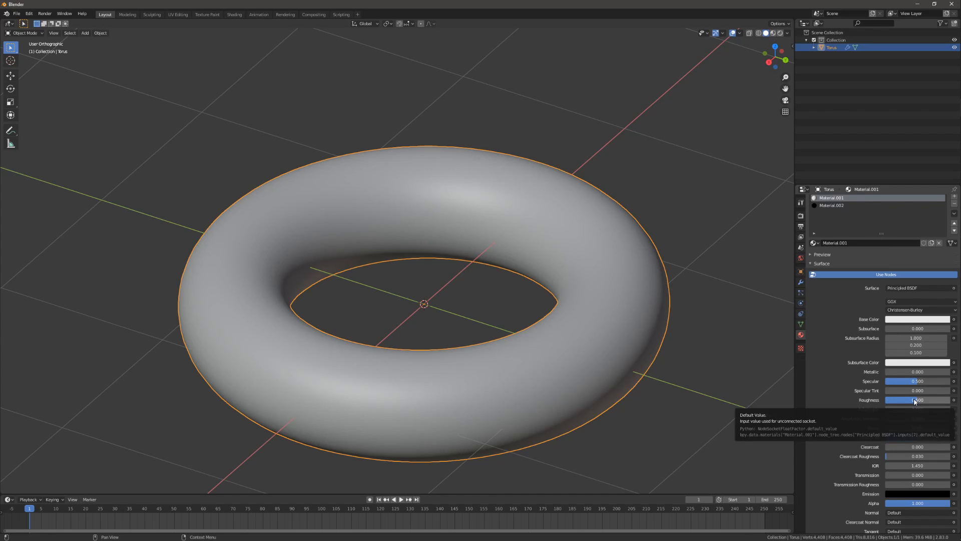
{"action": "mouse_move", "coordinate": [916, 381]}
{"action": "left_mouse_down"}
{"action": "mouse_move", "coordinate": [884, 382]}
{"action": "mouse_move", "coordinate": [948, 401]}
{"action": "left_mouse_up"}
{"action": "left_click", "coordinate": [832, 205]}
Switch to Material Preview shading and set the Solidify modifier's Material Index Offset to 1.
{"action": "scroll", "coordinate": [554, 317], "scroll_direction": "down", "scroll_amount": 2}
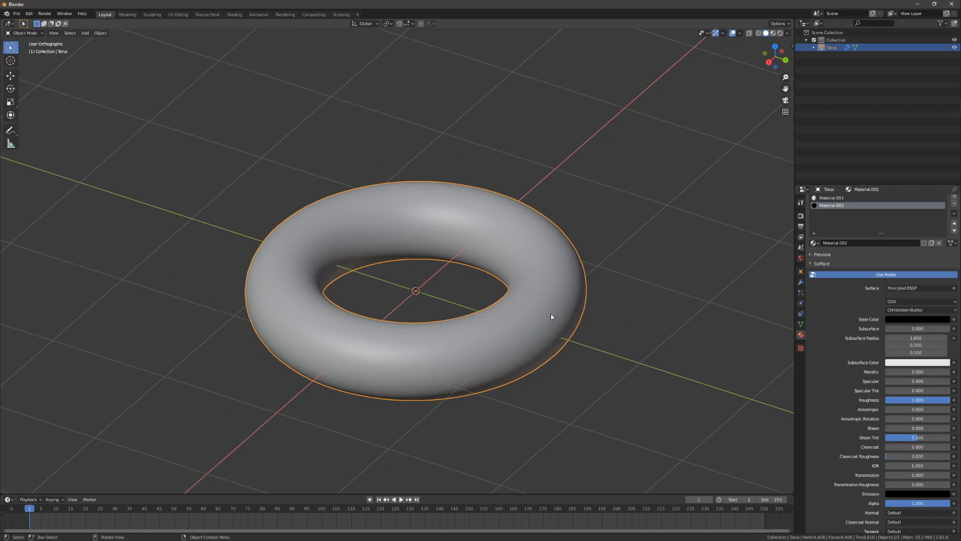
{"action": "key", "text": "z"}
{"action": "left_click", "coordinate": [539, 308]}
{"action": "scroll", "coordinate": [521, 315], "scroll_direction": "up", "scroll_amount": 2}
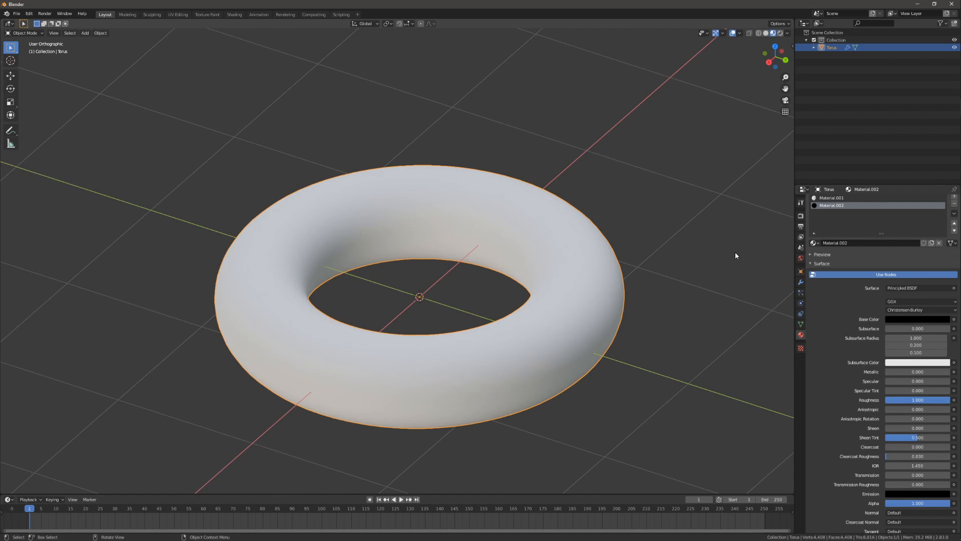
{"action": "scroll", "coordinate": [498, 300], "scroll_direction": "up", "scroll_amount": 1}
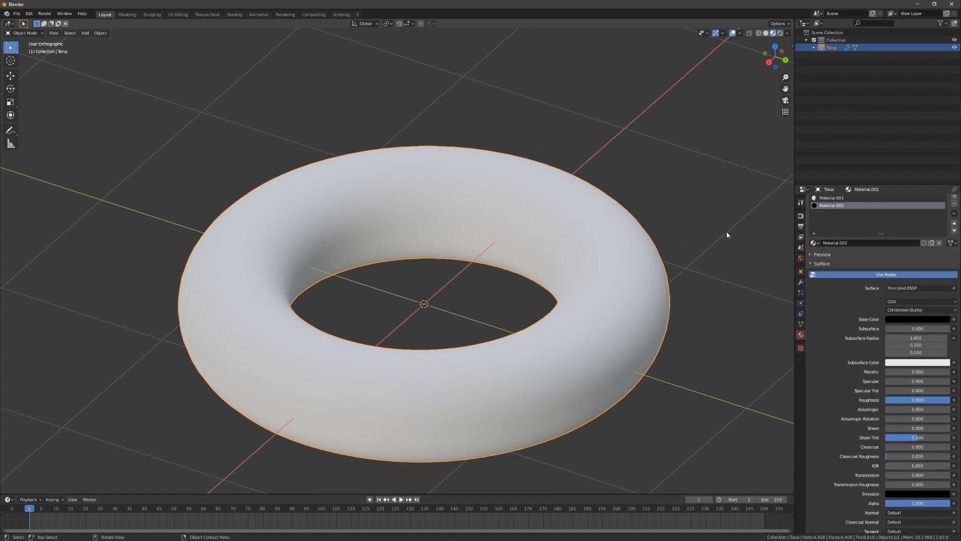
{"action": "left_click", "coordinate": [799, 282]}
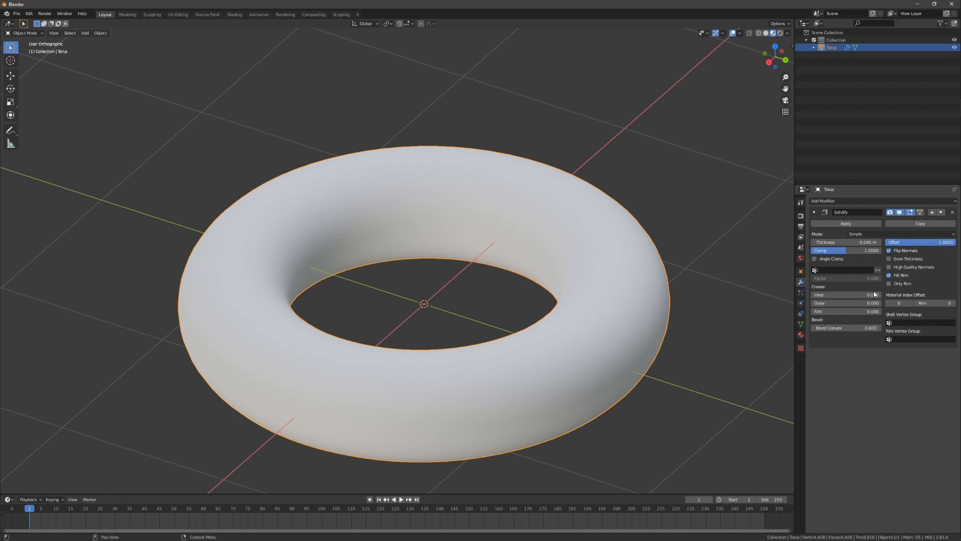
{"action": "left_click", "coordinate": [911, 304]}
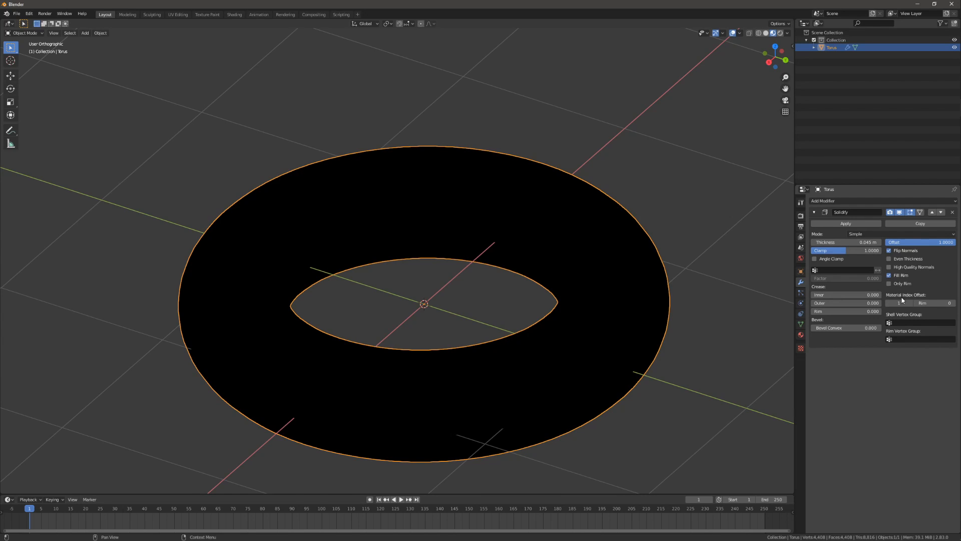
Return to solid shading, enable Backface Culling for the viewport, and deselect the torus to check its black outline.
{"action": "left_click", "coordinate": [800, 334]}
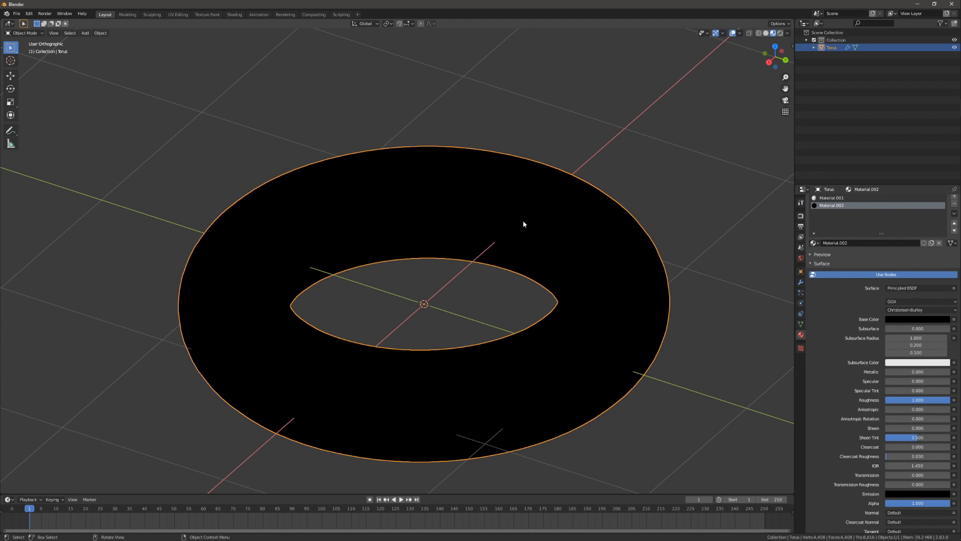
{"action": "scroll", "coordinate": [850, 335], "scroll_direction": "down", "scroll_amount": 2}
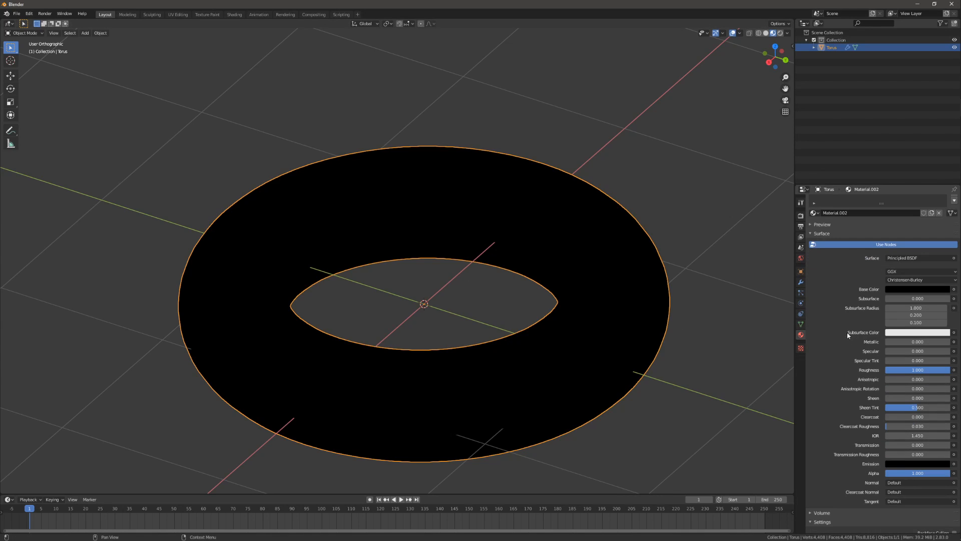
{"action": "left_click", "coordinate": [788, 33]}
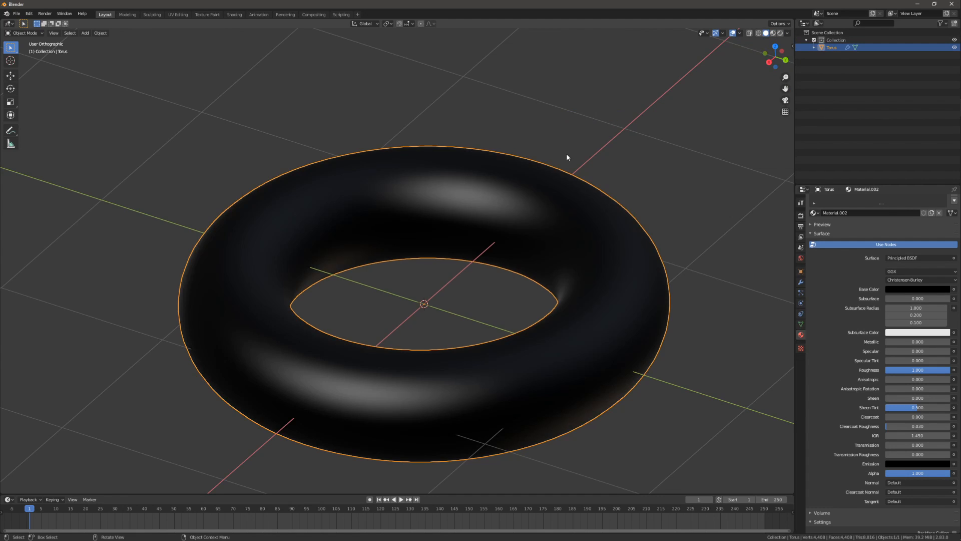
{"action": "left_click", "coordinate": [787, 33]}
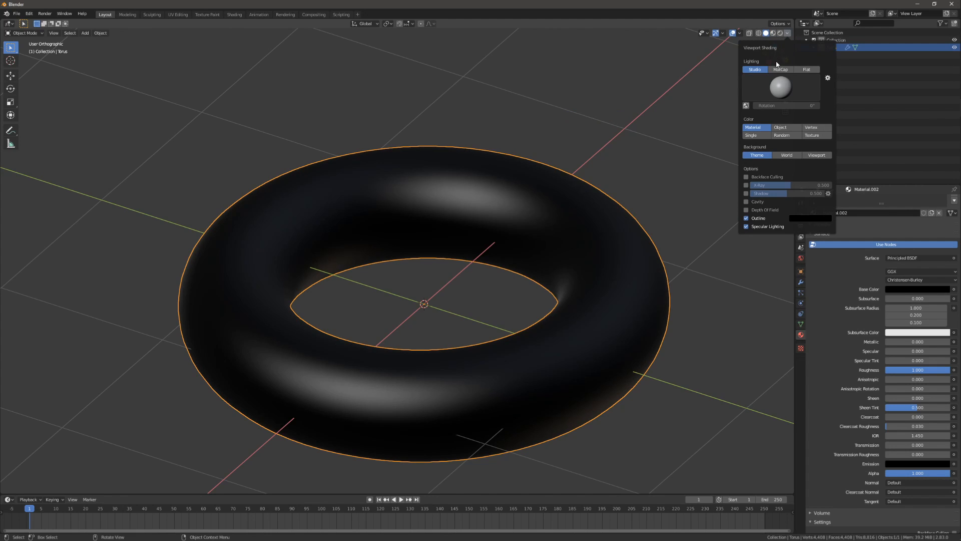
{"action": "left_click", "coordinate": [774, 178]}
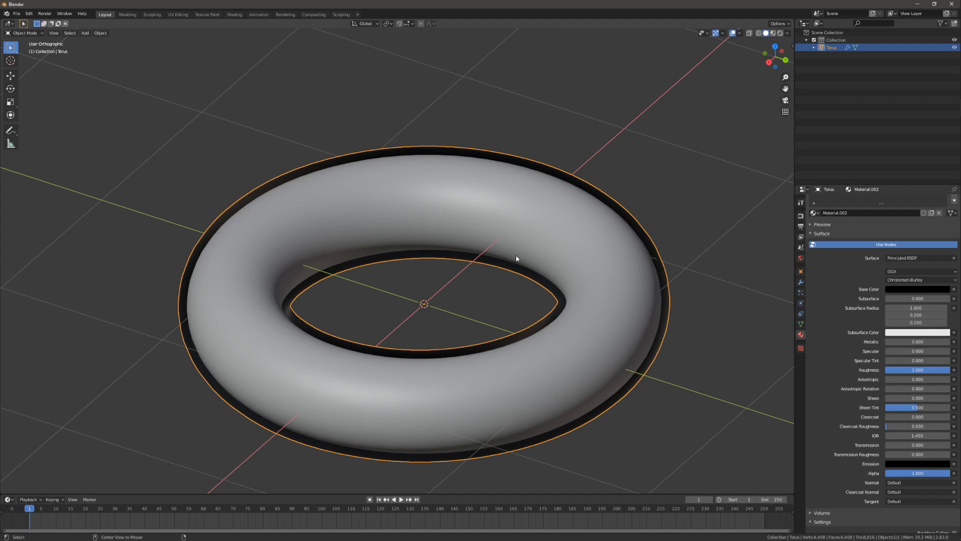
{"action": "left_click", "coordinate": [470, 283]}
{"action": "middle_click_drag", "start_coordinate": [471, 282], "coordinate": [386, 230]}
{"action": "scroll", "coordinate": [545, 365], "scroll_direction": "down", "scroll_amount": 4}
{"action": "scroll", "coordinate": [420, 323], "scroll_direction": "up", "scroll_amount": 2}
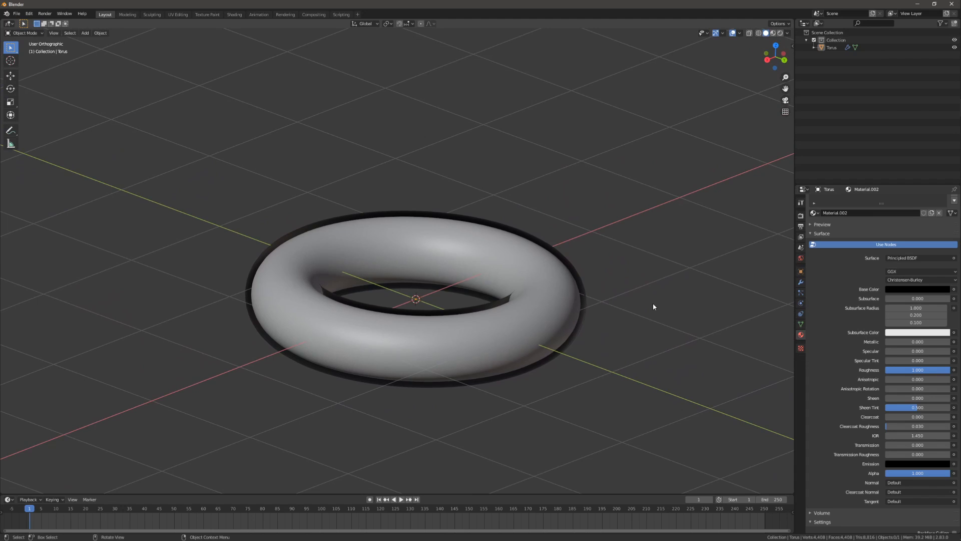
In Rendered shading, enable Backface Culling in the settings of the torus's black material.
{"action": "key", "text": "z"}
{"action": "left_click", "coordinate": [555, 220]}
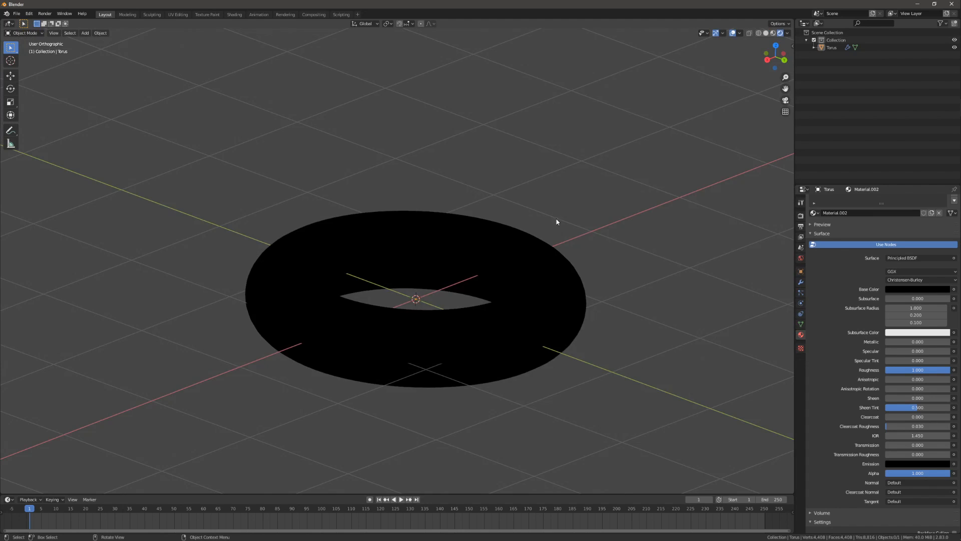
{"action": "left_click", "coordinate": [557, 283]}
{"action": "scroll", "coordinate": [858, 324], "scroll_direction": "down", "scroll_amount": 1}
{"action": "scroll", "coordinate": [858, 324], "scroll_direction": "up", "scroll_amount": 2}
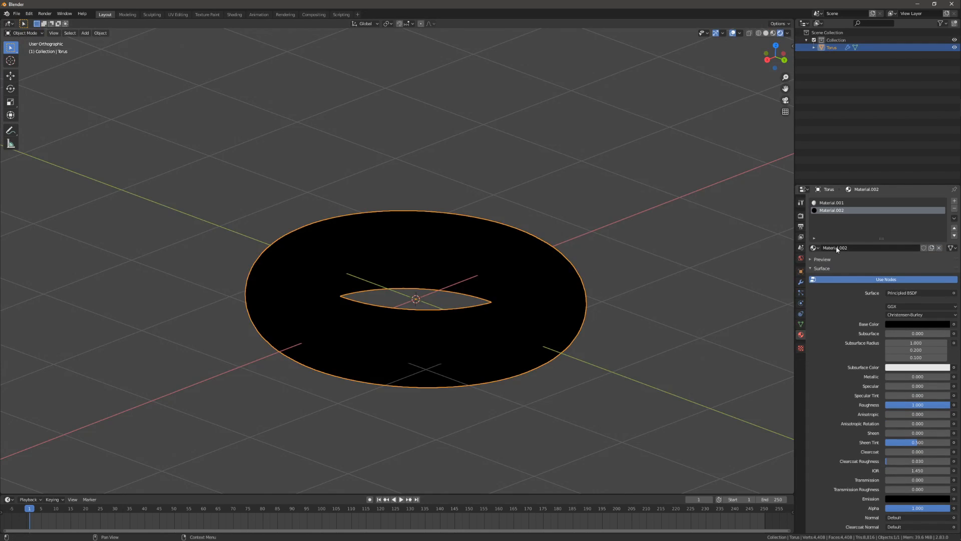
{"action": "scroll", "coordinate": [852, 254], "scroll_direction": "down", "scroll_amount": 5}
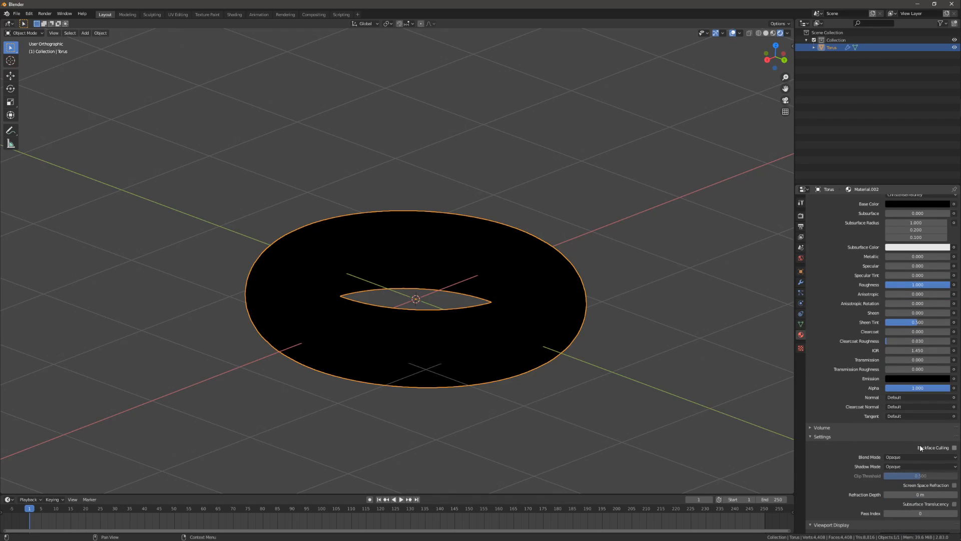
{"action": "left_click", "coordinate": [954, 448]}
{"action": "middle_click_drag", "start_coordinate": [398, 366], "coordinate": [419, 400]}
{"action": "left_click", "coordinate": [454, 310]}
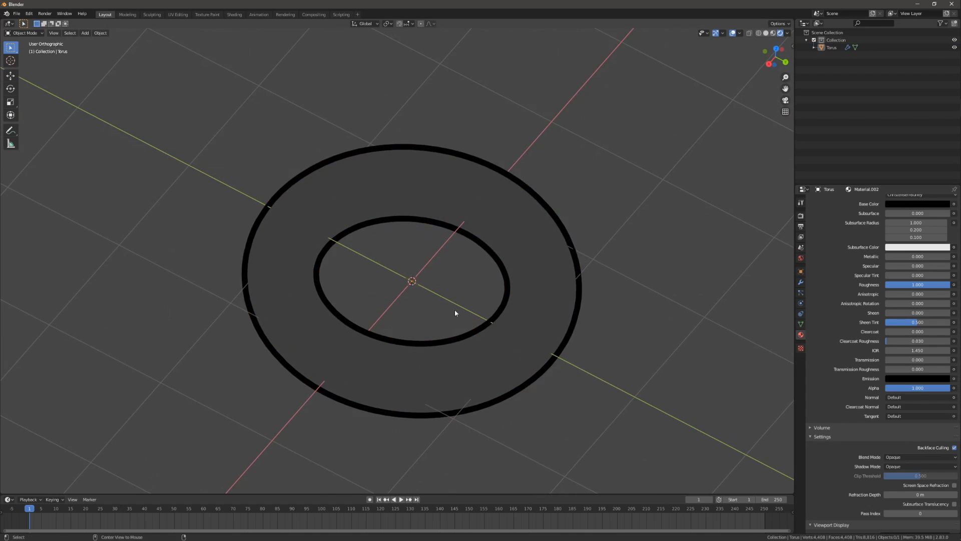
Compare the outlined torus in the different viewport shading modes, finishing with a closer look in solid shading.
{"action": "key", "text": "z"}
{"action": "left_click", "coordinate": [457, 341]}
{"action": "key", "text": "z"}
{"action": "left_click", "coordinate": [550, 281]}
{"action": "key", "text": "z"}
{"action": "left_click", "coordinate": [475, 189]}
{"action": "key", "text": "z"}
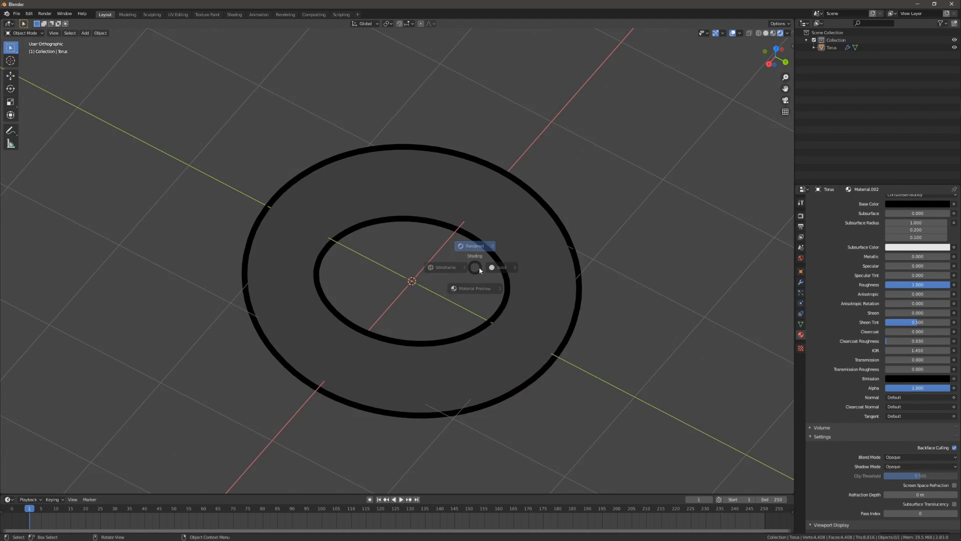
{"action": "left_click", "coordinate": [513, 267]}
{"action": "scroll", "coordinate": [470, 295], "scroll_direction": "up", "scroll_amount": 2}
{"action": "middle_click_drag", "start_coordinate": [428, 277], "coordinate": [408, 212]}
{"action": "scroll", "coordinate": [397, 293], "scroll_direction": "up", "scroll_amount": 1}
Inspect the outline around the torus's hole and reduce the Solidify thickness to 0.037 m.
{"action": "left_click", "coordinate": [421, 211]}
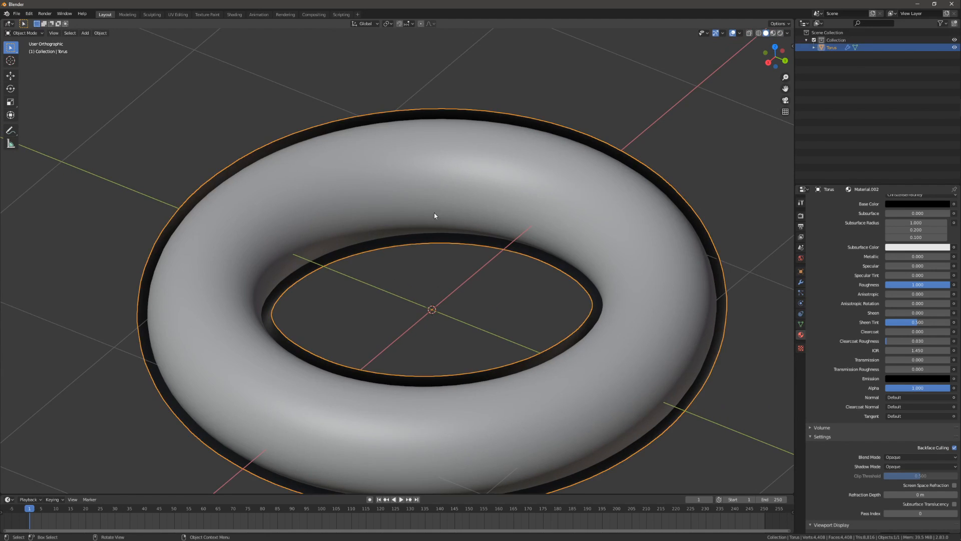
{"action": "left_click", "coordinate": [801, 281]}
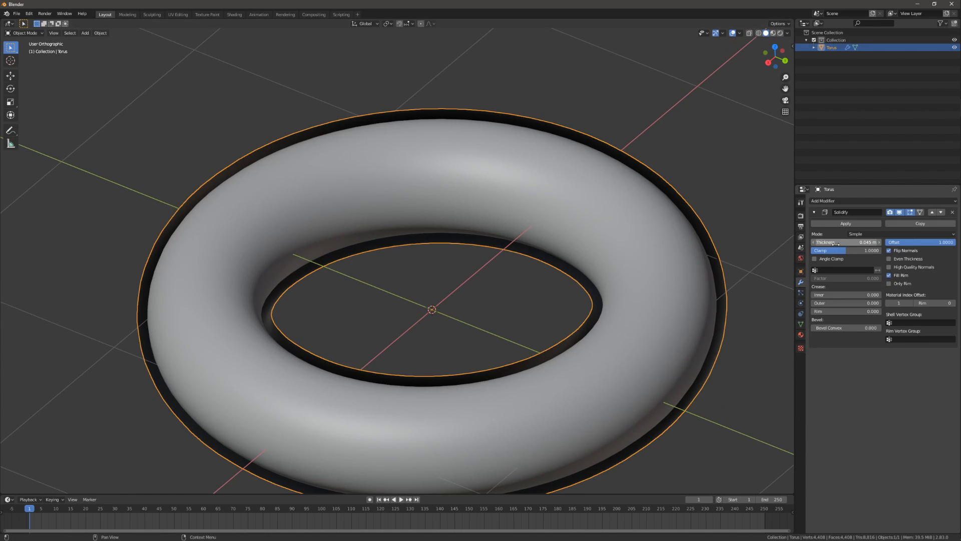
{"action": "middle_click_drag", "start_coordinate": [431, 317], "coordinate": [416, 272]}
{"action": "scroll", "coordinate": [415, 272], "scroll_direction": "up", "scroll_amount": 1}
{"action": "middle_click_drag", "start_coordinate": [581, 293], "coordinate": [543, 284], "text": "shift"}
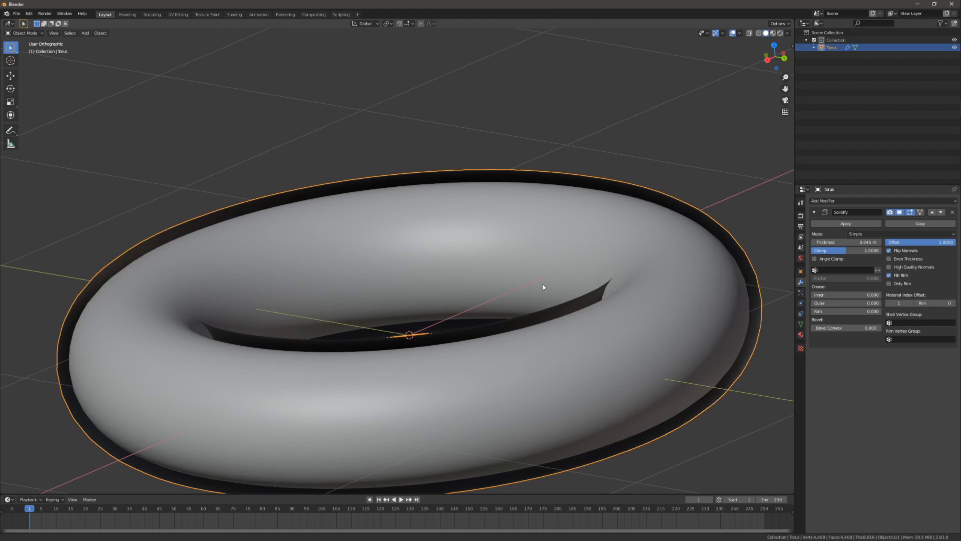
{"action": "scroll", "coordinate": [571, 290], "scroll_direction": "up", "scroll_amount": 2}
{"action": "middle_click_drag", "start_coordinate": [624, 287], "coordinate": [662, 282]}
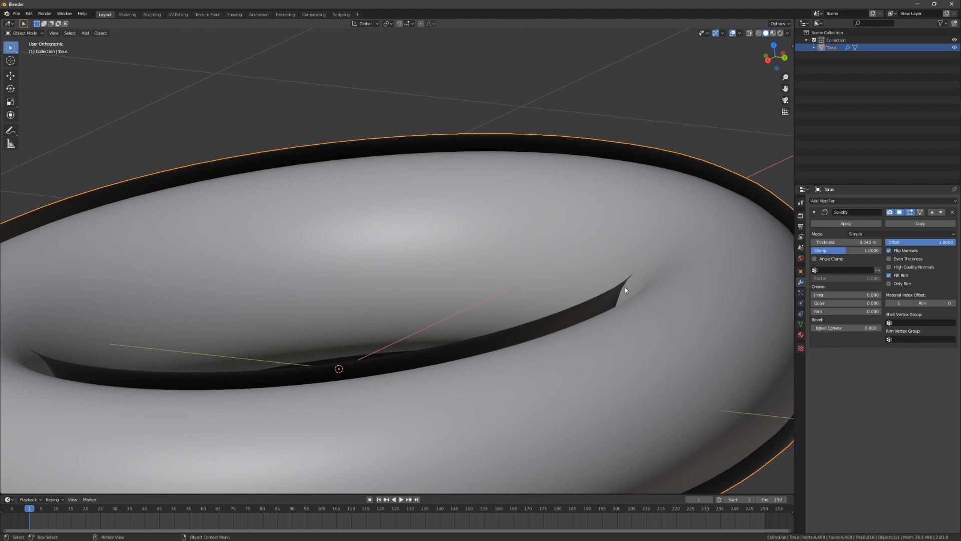
{"action": "scroll", "coordinate": [625, 285], "scroll_direction": "down", "scroll_amount": 5}
{"action": "mouse_move", "coordinate": [851, 242]}
{"action": "left_mouse_down"}
{"action": "mouse_move", "coordinate": [821, 242]}
{"action": "mouse_move", "coordinate": [842, 242]}
{"action": "left_mouse_up"}
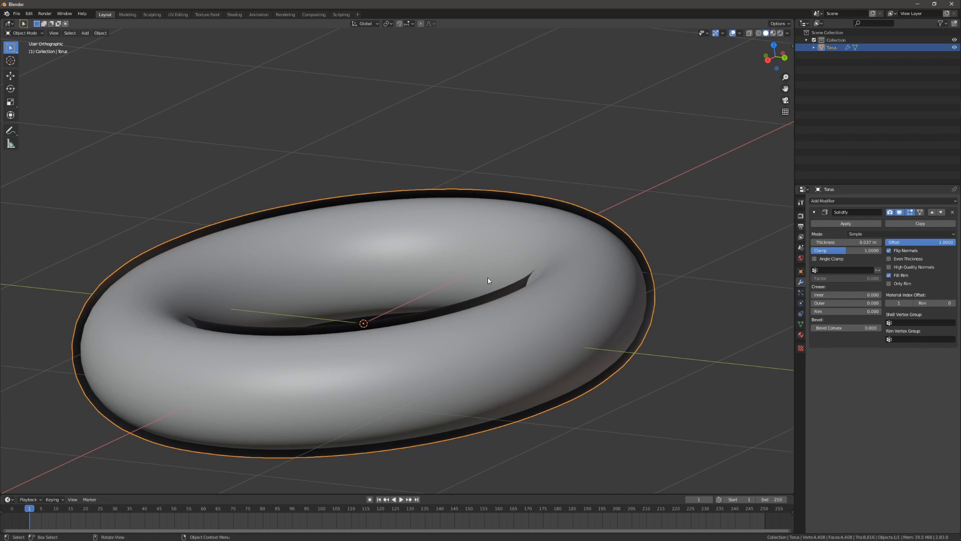
{"action": "middle_click_drag", "start_coordinate": [488, 277], "coordinate": [483, 305]}
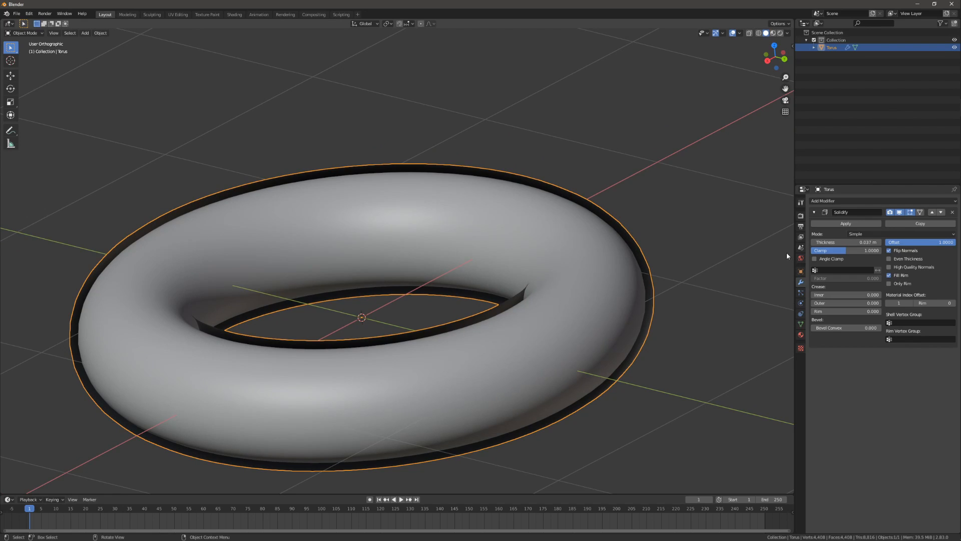
Examine the thinner black outline around the torus from several angles and distances, with the torus deselected.
{"action": "scroll", "coordinate": [622, 306], "scroll_direction": "down", "scroll_amount": 2}
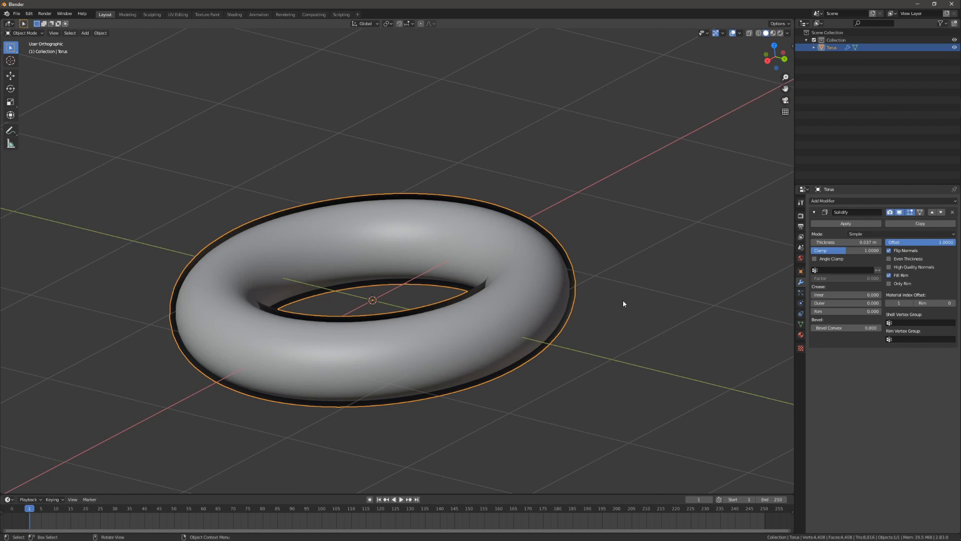
{"action": "scroll", "coordinate": [725, 256], "scroll_direction": "up", "scroll_amount": 1}
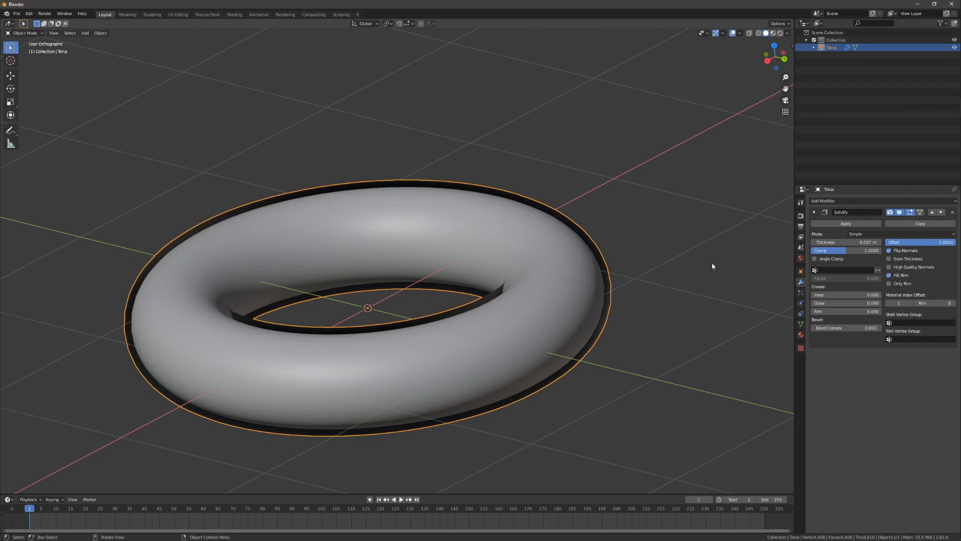
{"action": "scroll", "coordinate": [504, 268], "scroll_direction": "down", "scroll_amount": 2}
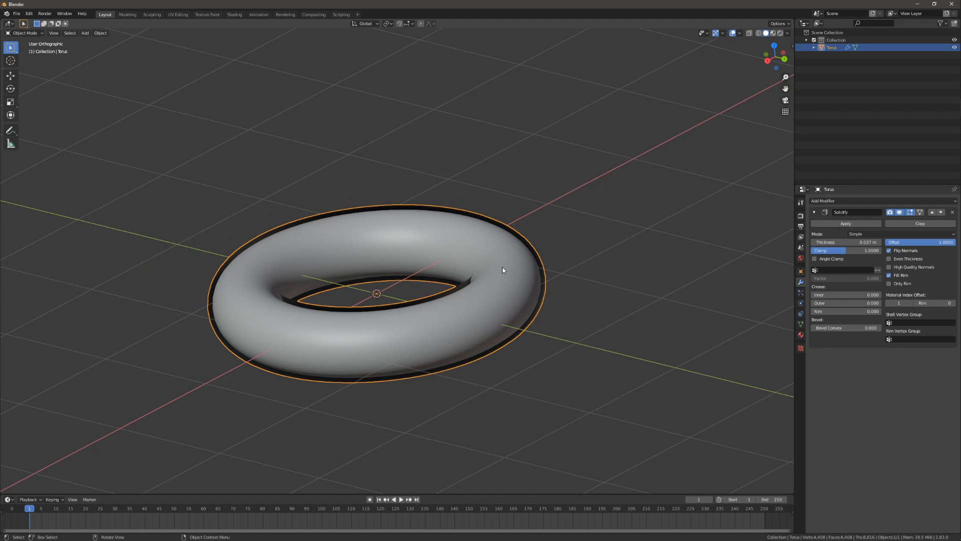
{"action": "middle_click_drag", "start_coordinate": [504, 268], "coordinate": [463, 336]}
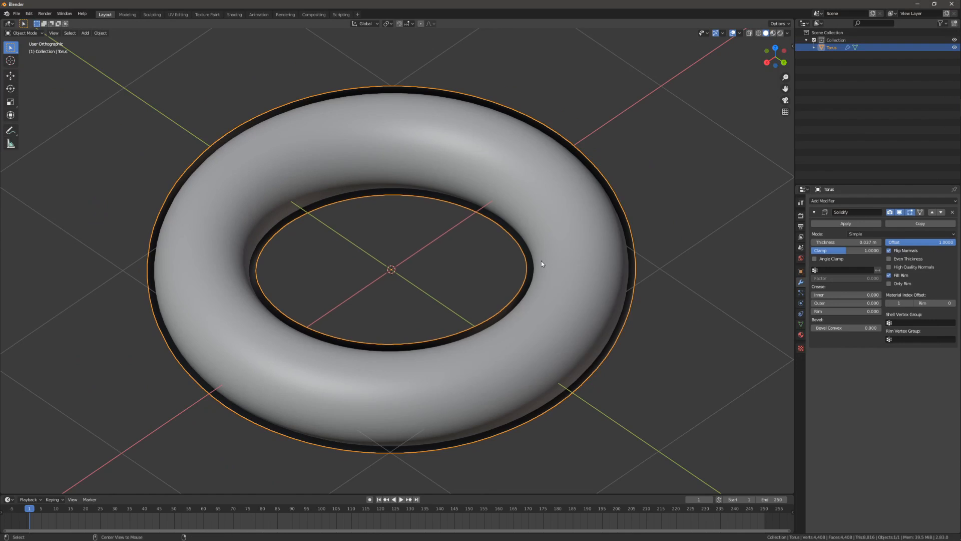
{"action": "scroll", "coordinate": [335, 231], "scroll_direction": "down", "scroll_amount": 4}
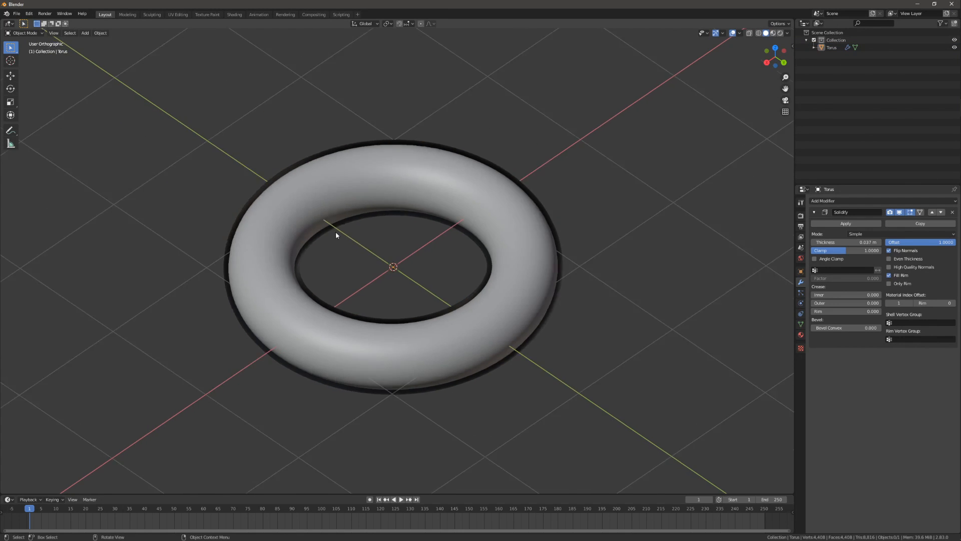
{"action": "middle_click_drag", "start_coordinate": [344, 285], "coordinate": [356, 261]}
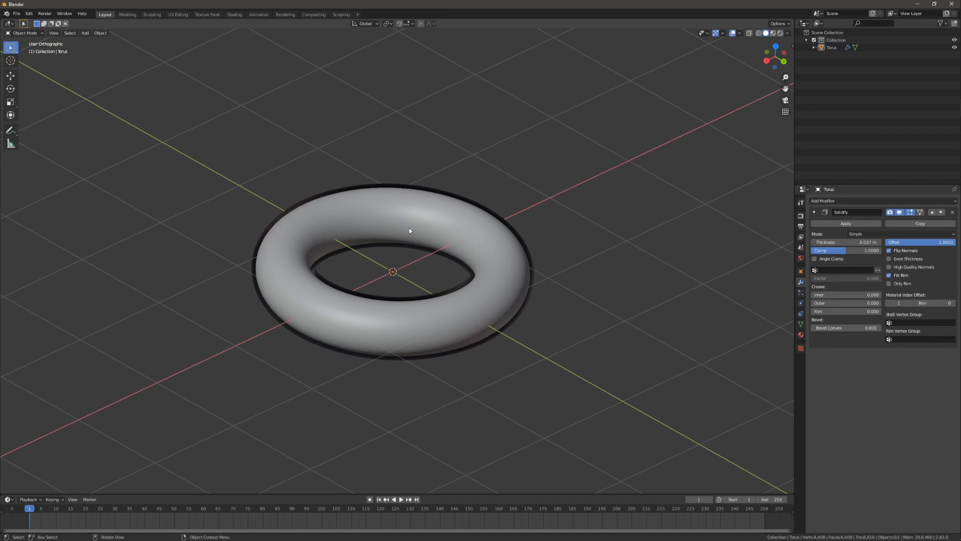
{"action": "scroll", "coordinate": [491, 241], "scroll_direction": "up", "scroll_amount": 1}
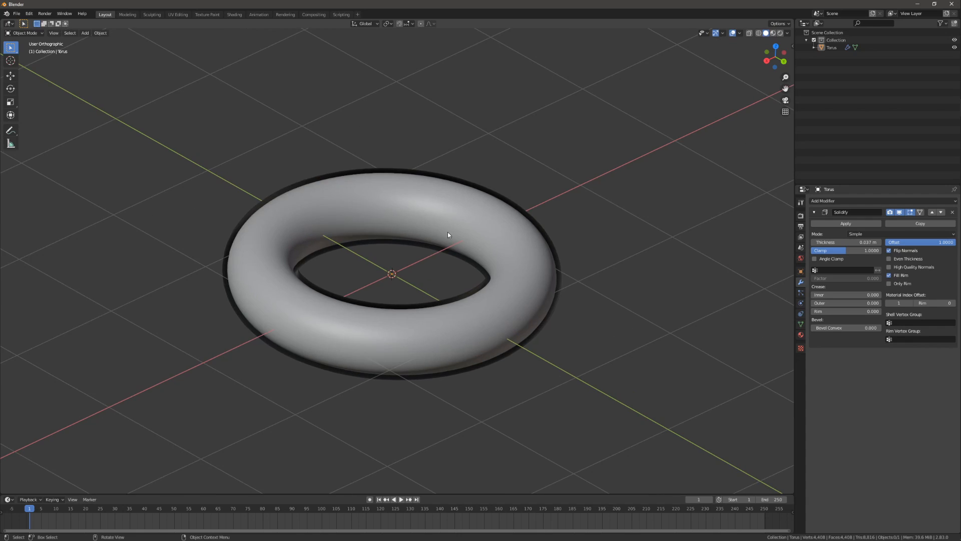
{"action": "scroll", "coordinate": [491, 235], "scroll_direction": "up", "scroll_amount": 1}
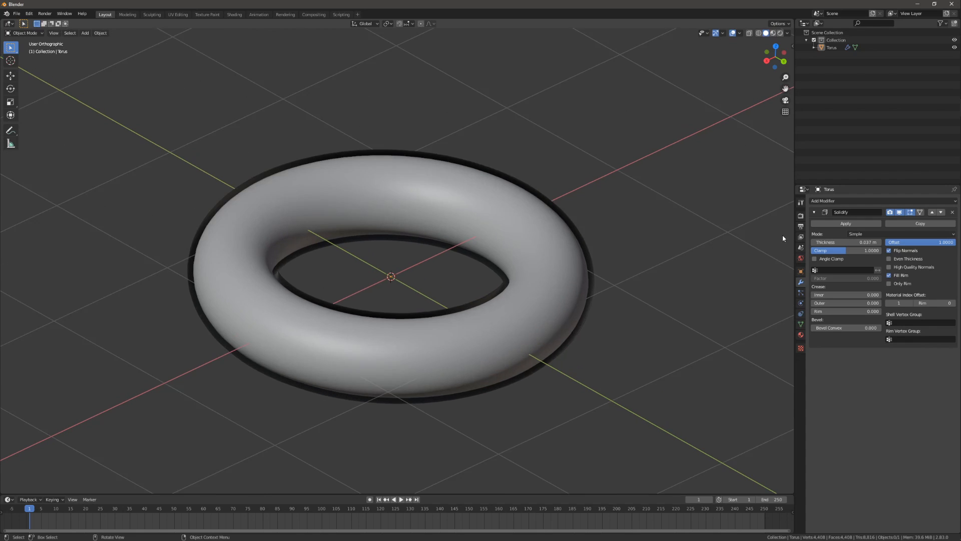
Set the scene's Color Management view transform to Standard in the render settings.
{"action": "left_click", "coordinate": [801, 216]}
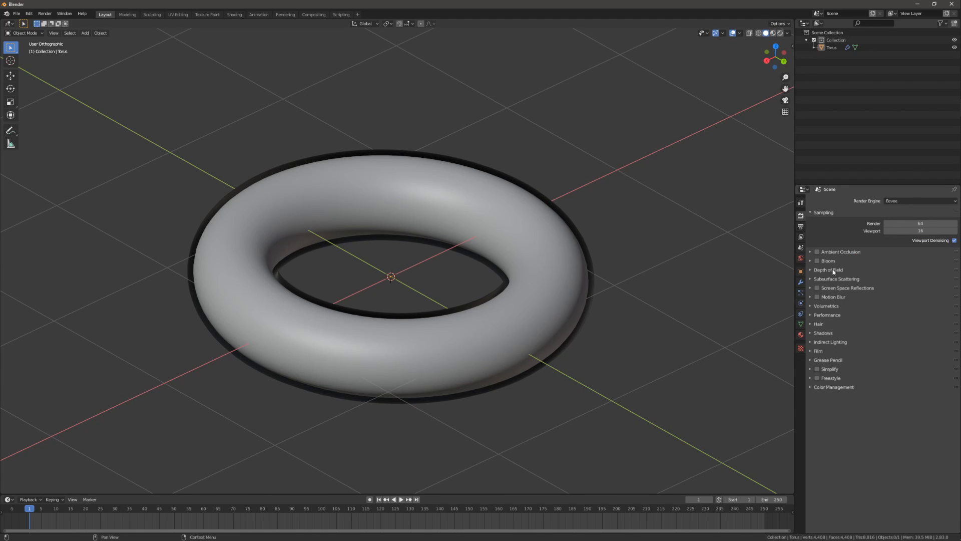
{"action": "left_click", "coordinate": [828, 387]}
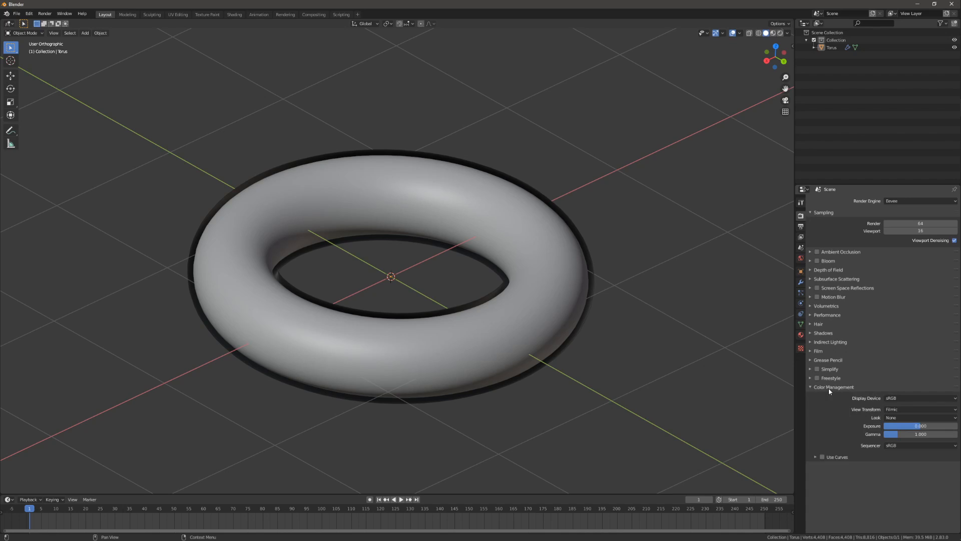
{"action": "left_click", "coordinate": [905, 410]}
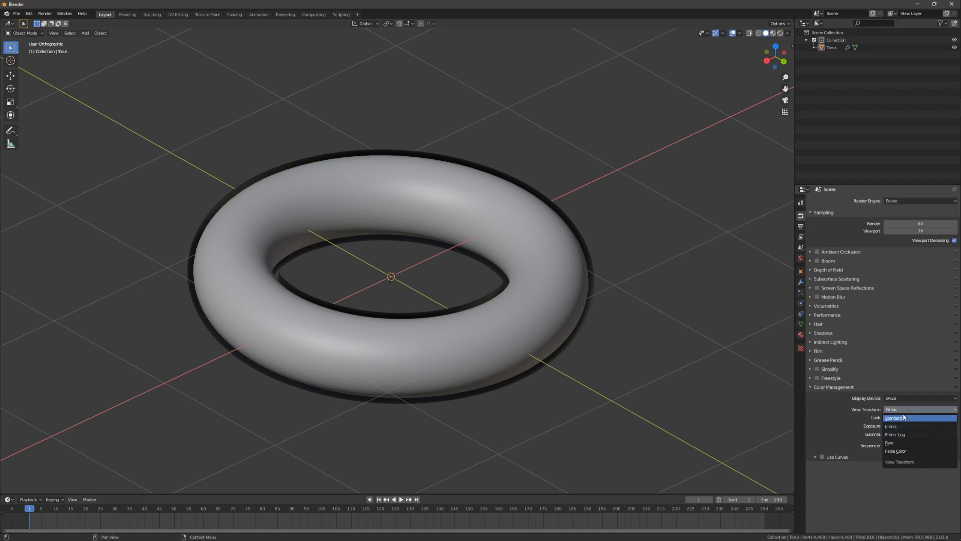
{"action": "left_click", "coordinate": [905, 419]}
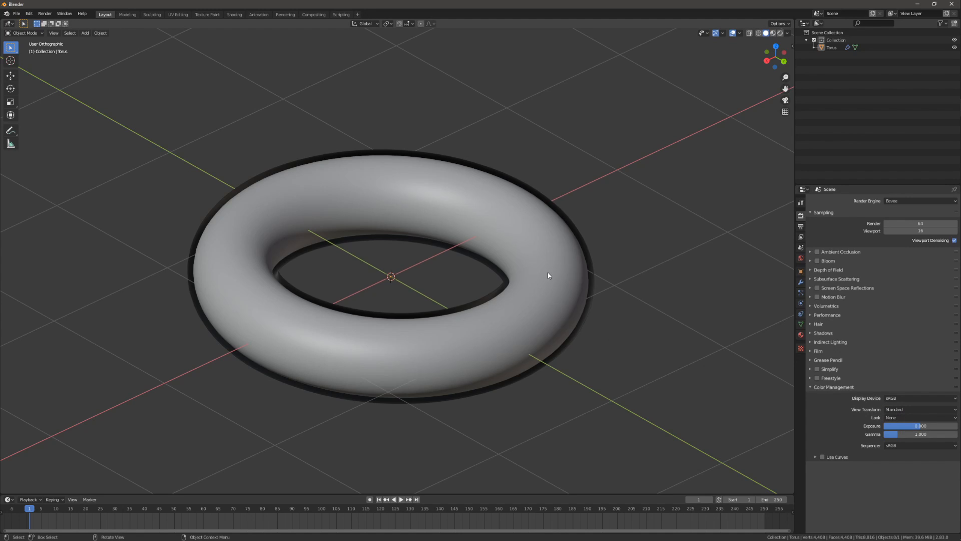
Examine the torus's black outline in Rendered shading, then return to solid shading with the torus deselected.
{"action": "key", "text": "z"}
{"action": "left_click", "coordinate": [538, 204]}
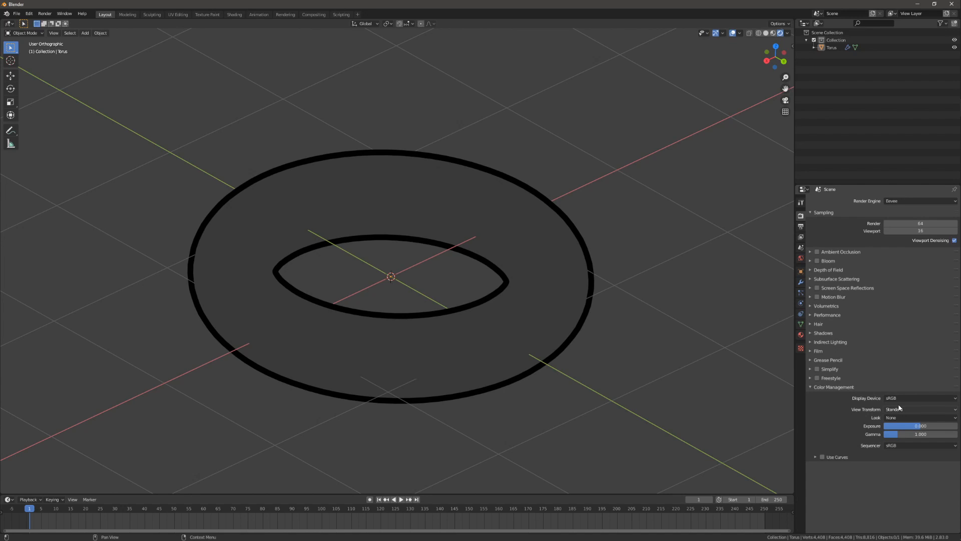
{"action": "middle_click_drag", "start_coordinate": [629, 345], "coordinate": [600, 370]}
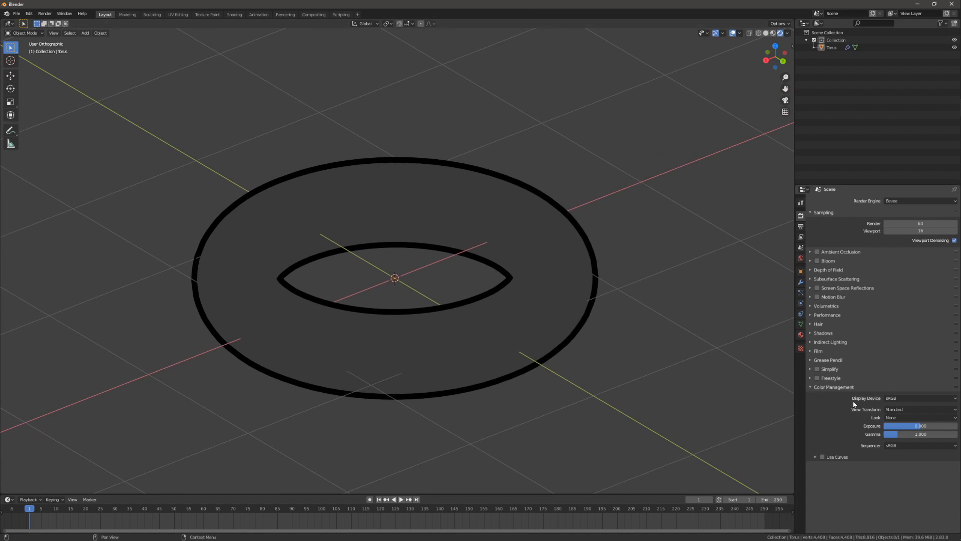
{"action": "left_click", "coordinate": [496, 312]}
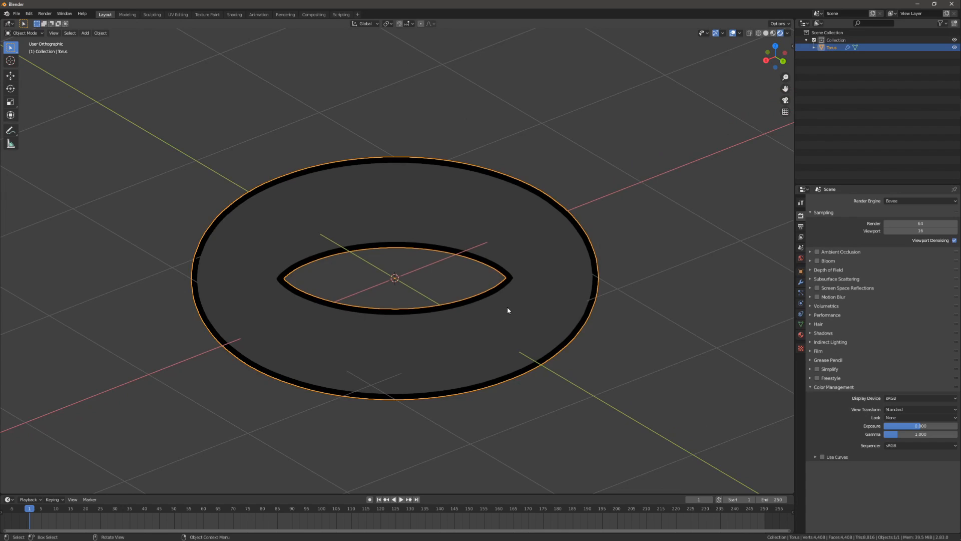
{"action": "scroll", "coordinate": [509, 310], "scroll_direction": "up", "scroll_amount": 3}
{"action": "key", "text": "alt+a"}
{"action": "key", "text": "z"}
{"action": "left_click", "coordinate": [608, 298]}
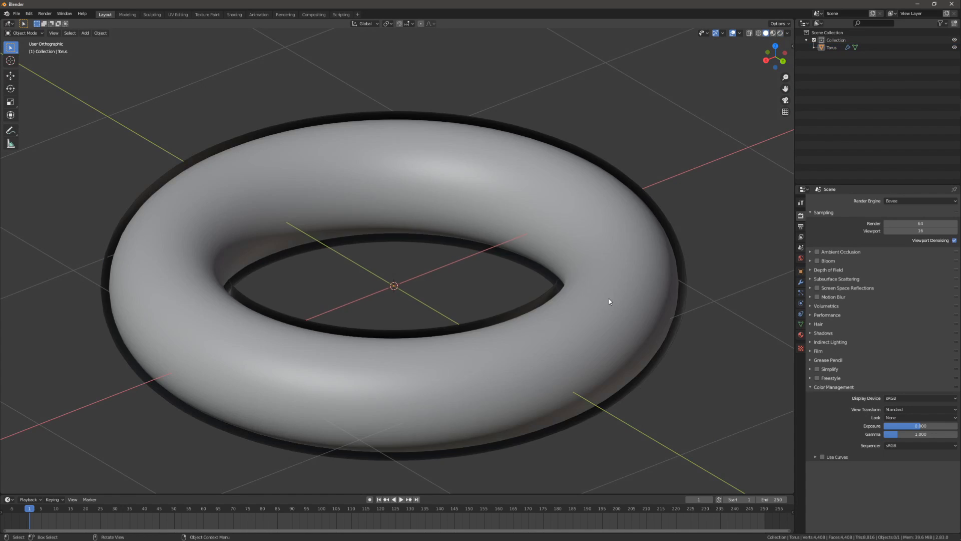
Select the torus and change the surface shader of its outline material, Material.002, to Emission.
{"action": "scroll", "coordinate": [605, 300], "scroll_direction": "down", "scroll_amount": 1}
{"action": "left_click", "coordinate": [584, 296]}
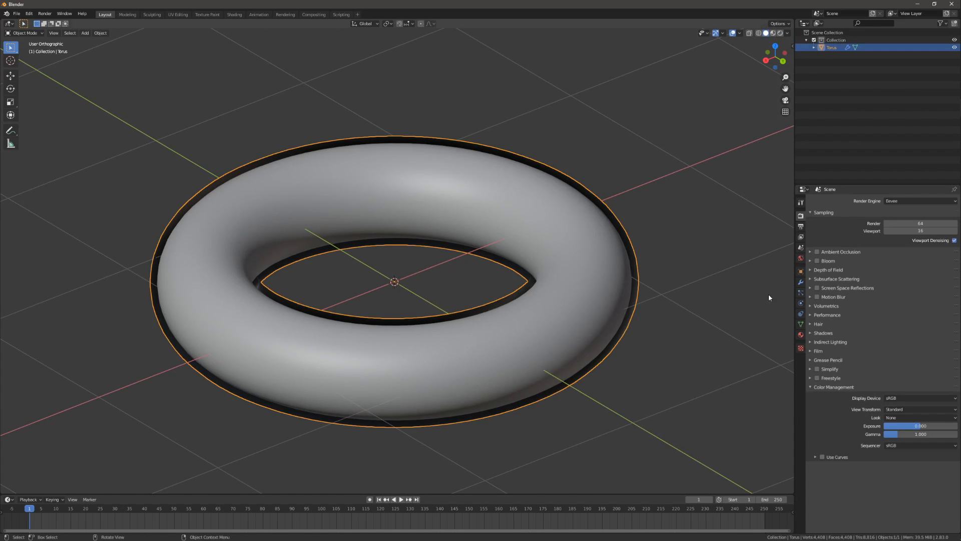
{"action": "left_click", "coordinate": [801, 335]}
{"action": "scroll", "coordinate": [840, 271], "scroll_direction": "down", "scroll_amount": 3}
{"action": "scroll", "coordinate": [840, 271], "scroll_direction": "up", "scroll_amount": 3}
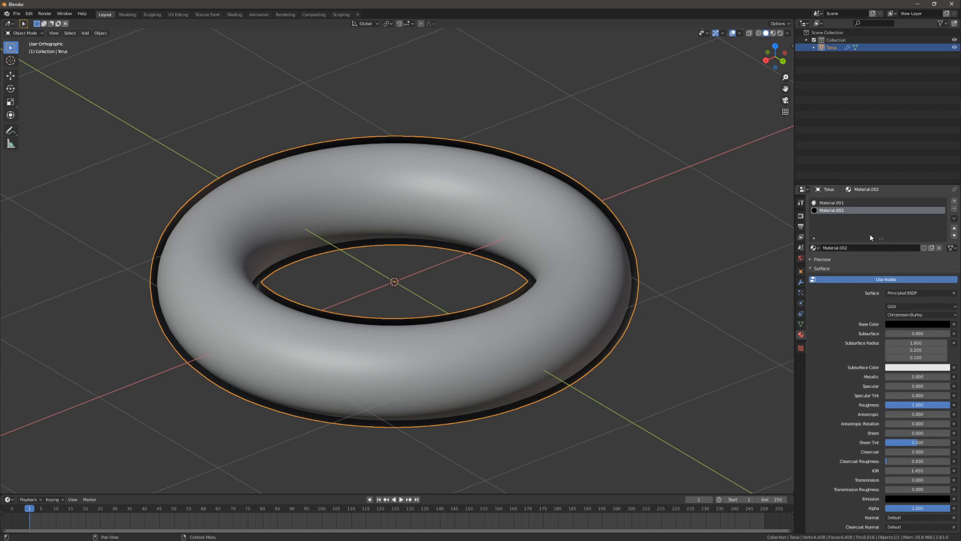
{"action": "left_click", "coordinate": [903, 293]}
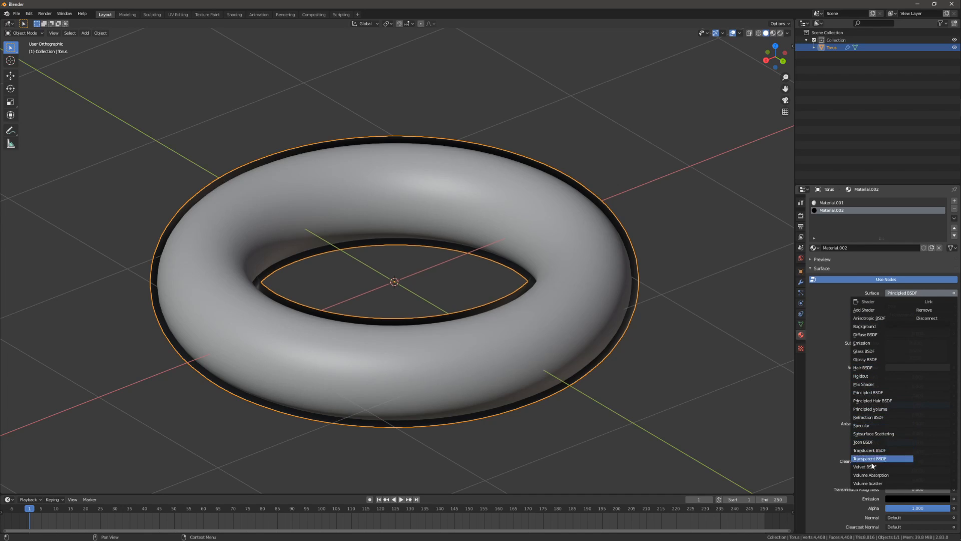
{"action": "left_click", "coordinate": [871, 342]}
{"action": "left_click", "coordinate": [821, 336]}
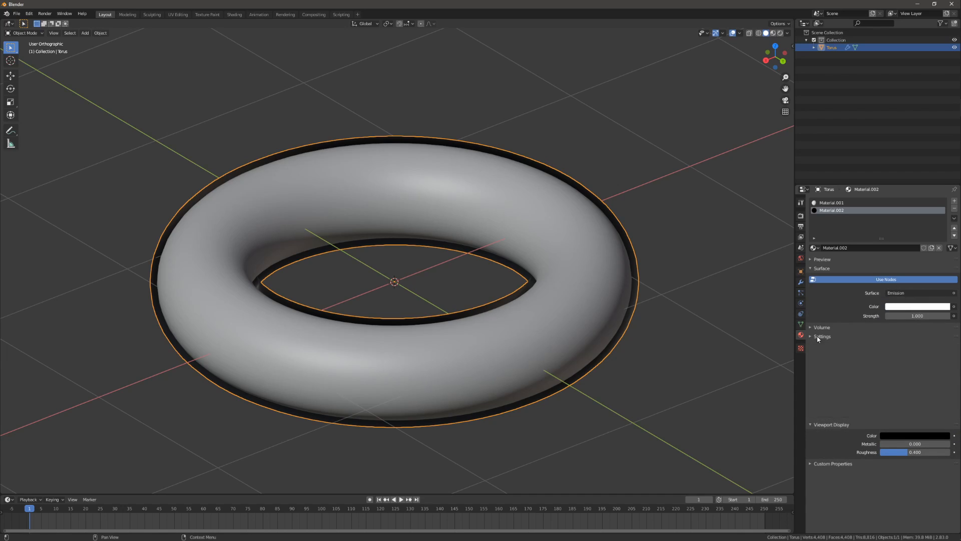
{"action": "left_click", "coordinate": [831, 345]}
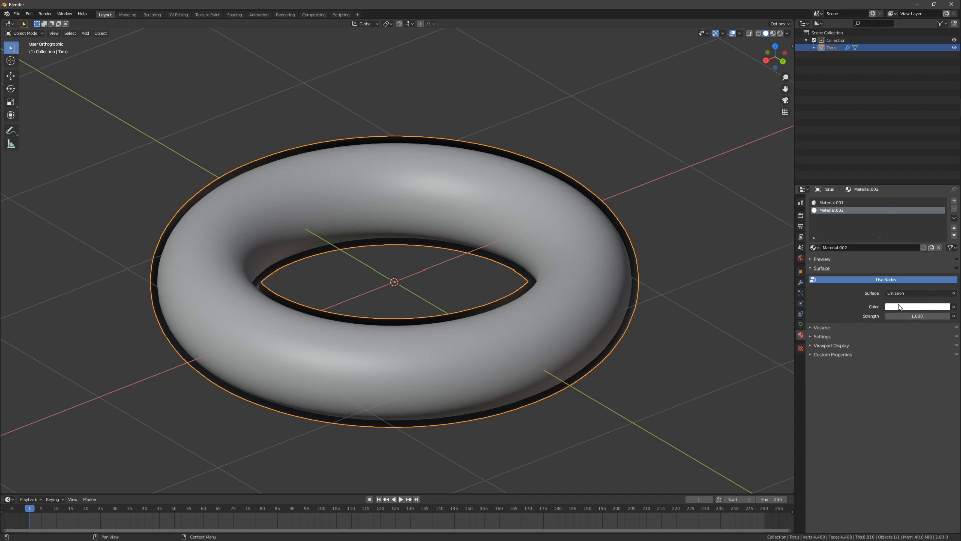
Set the Emission color of Material.002 to a fully saturated dark red.
{"action": "left_click", "coordinate": [900, 307]}
{"action": "left_click_drag", "start_coordinate": [944, 199], "coordinate": [944, 232]}
{"action": "mouse_move", "coordinate": [924, 217]}
{"action": "left_mouse_down"}
{"action": "mouse_move", "coordinate": [930, 209]}
{"action": "mouse_move", "coordinate": [910, 211]}
{"action": "mouse_move", "coordinate": [927, 229]}
{"action": "mouse_move", "coordinate": [916, 253]}
{"action": "left_mouse_up"}
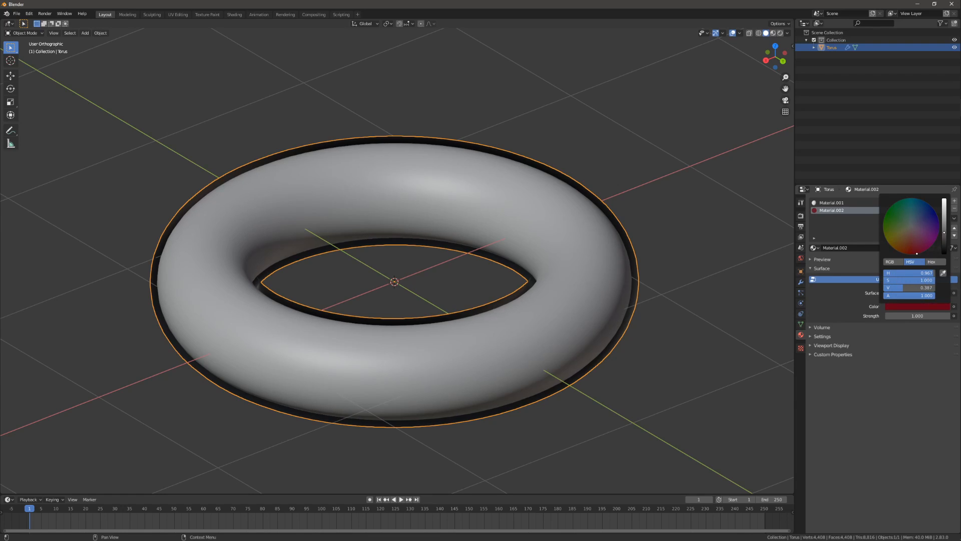
Give Material.002's viewport display color the same dark red as its Emission color, and deselect the torus.
{"action": "left_click", "coordinate": [830, 345]}
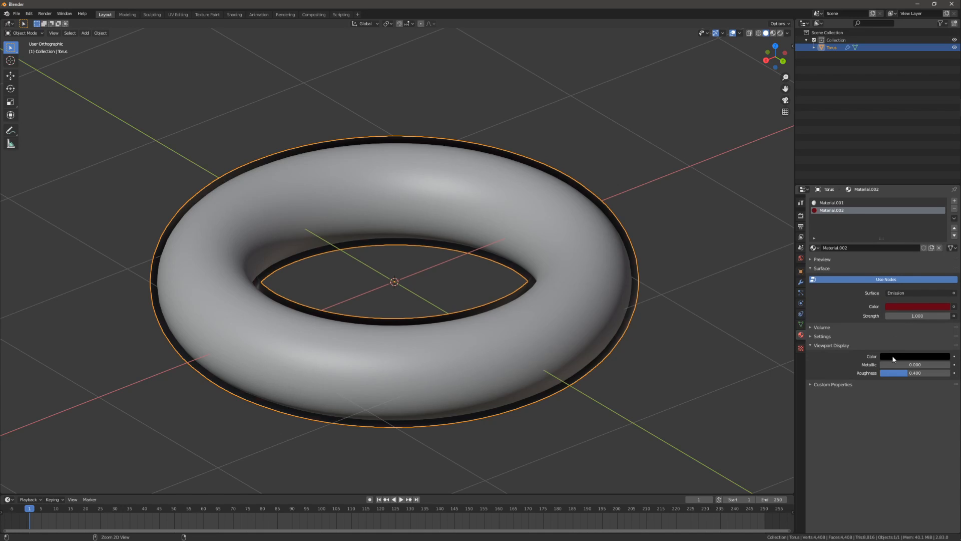
{"action": "key", "text": "ctrl+v"}
{"action": "key", "text": "alt+a"}
Inspect the dark red outline from several angles, switching between solid and Rendered shading and finishing in Rendered.
{"action": "middle_click_drag", "start_coordinate": [336, 250], "coordinate": [352, 333]}
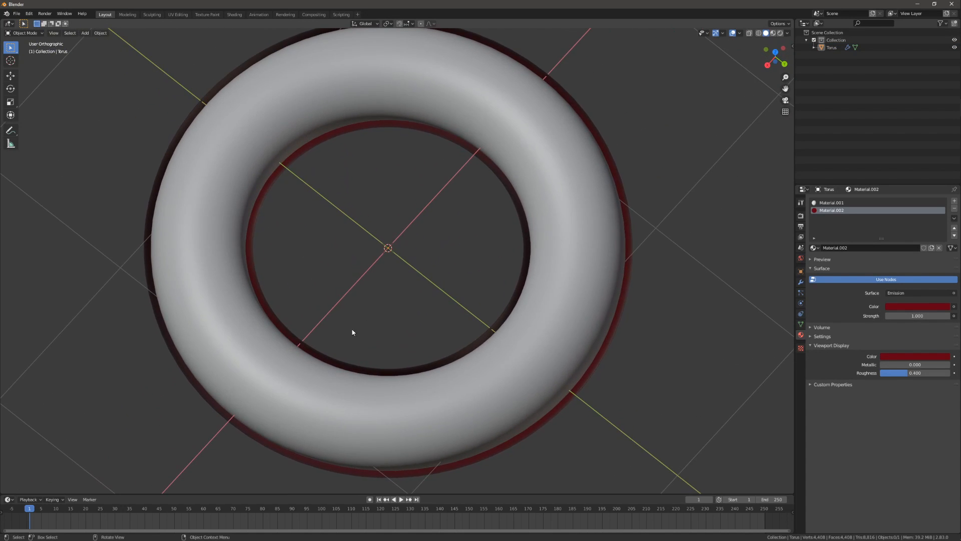
{"action": "middle_click_drag", "start_coordinate": [421, 318], "coordinate": [440, 214]}
{"action": "key", "text": "z"}
{"action": "left_click", "coordinate": [449, 132]}
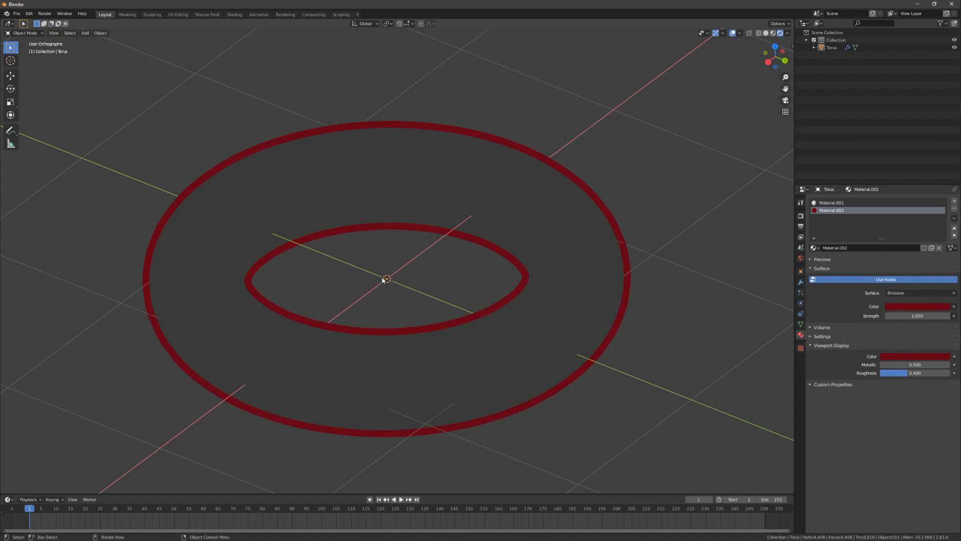
{"action": "mouse_move", "coordinate": [383, 279]}
{"action": "middle_mouse_down"}
{"action": "mouse_move", "coordinate": [386, 195]}
{"action": "mouse_move", "coordinate": [328, 184]}
{"action": "mouse_move", "coordinate": [437, 315]}
{"action": "mouse_move", "coordinate": [493, 283]}
{"action": "middle_mouse_up"}
{"action": "scroll", "coordinate": [399, 214], "scroll_direction": "down", "scroll_amount": 1}
{"action": "key", "text": "z"}
{"action": "left_click", "coordinate": [406, 280]}
{"action": "key", "text": "z"}
{"action": "left_click", "coordinate": [401, 159]}
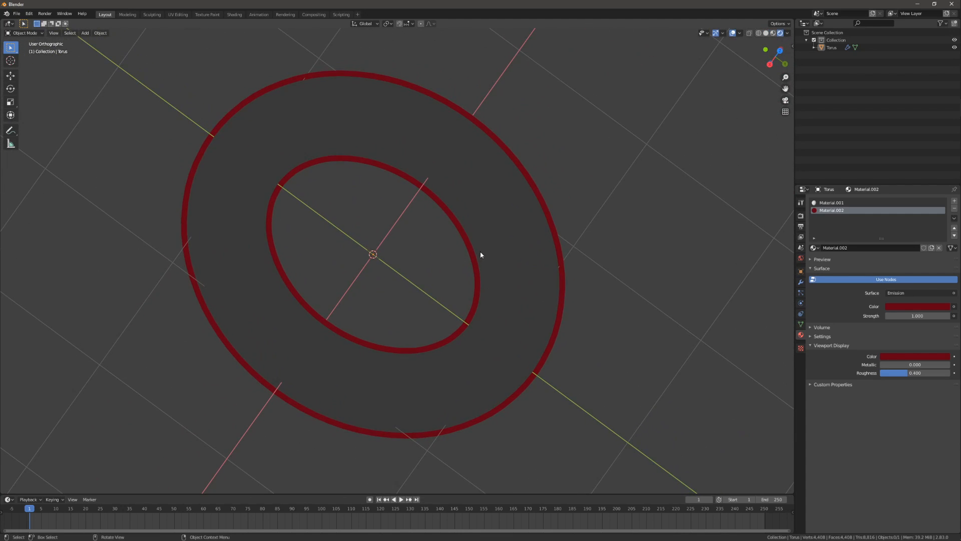
{"action": "middle_click_drag", "start_coordinate": [641, 279], "coordinate": [496, 272]}
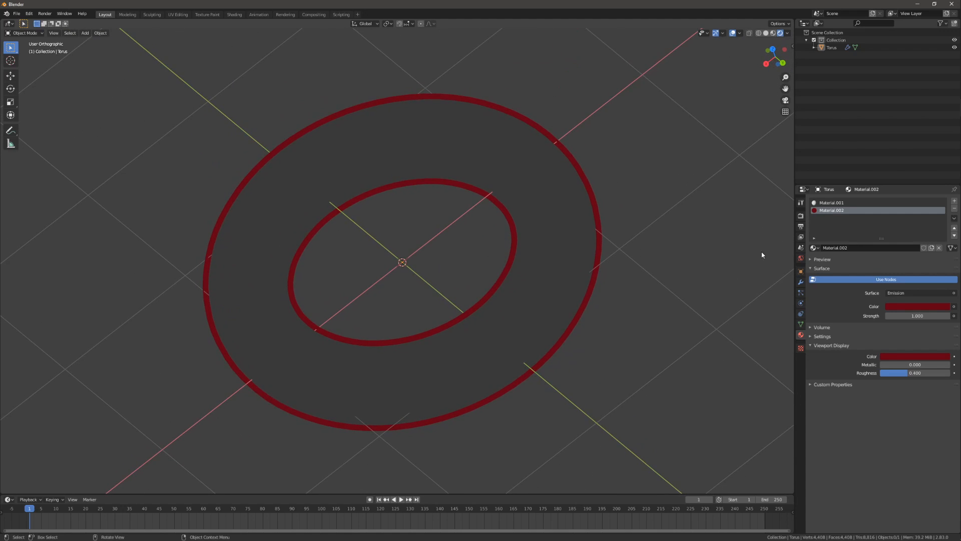
{"action": "middle_click_drag", "start_coordinate": [391, 213], "coordinate": [435, 201]}
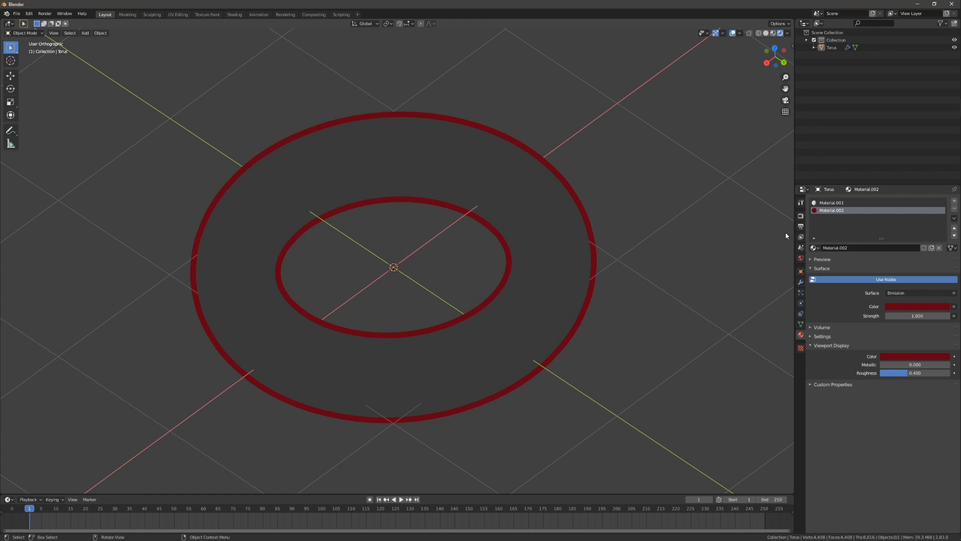
{"action": "middle_click_drag", "start_coordinate": [651, 233], "coordinate": [676, 205]}
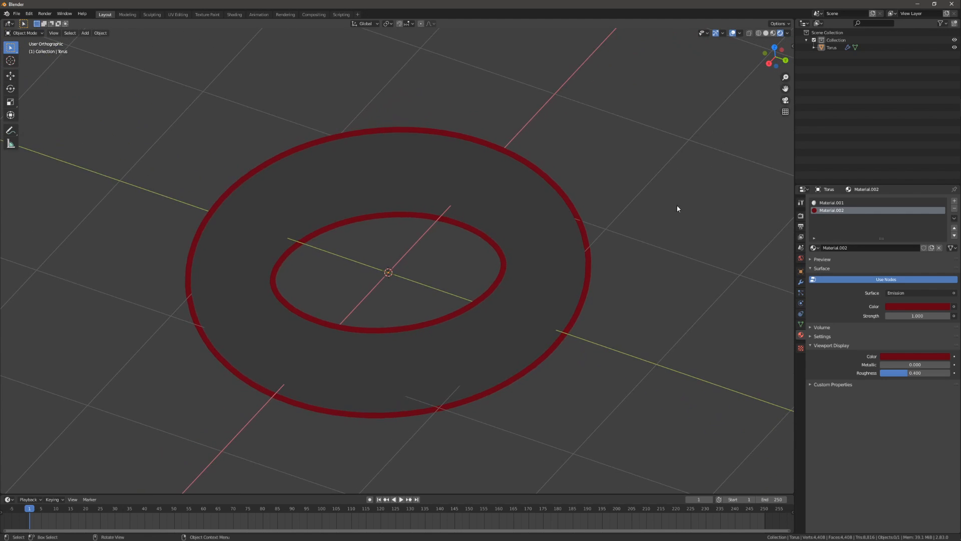
Select Material.001 and turn the timeline area into an enlarged Shader Editor, zoomed in on the material's nodes.
{"action": "left_click", "coordinate": [848, 203]}
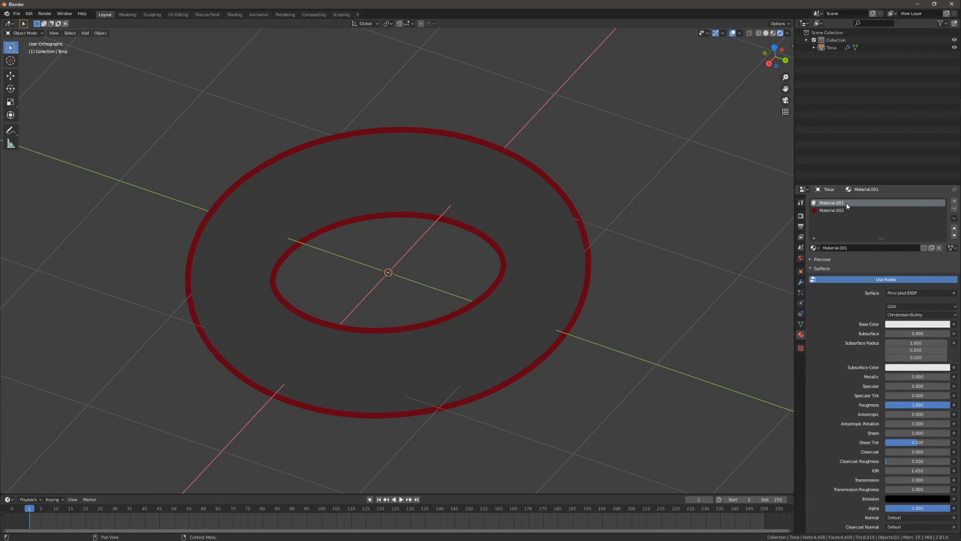
{"action": "middle_click_drag", "start_coordinate": [491, 254], "coordinate": [525, 238], "text": "shift"}
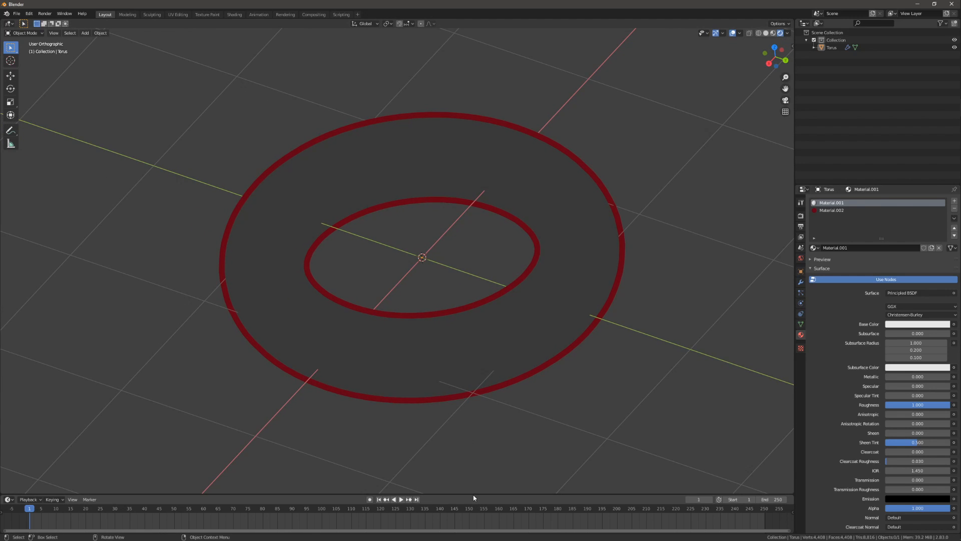
{"action": "left_click_drag", "start_coordinate": [473, 495], "coordinate": [201, 412]}
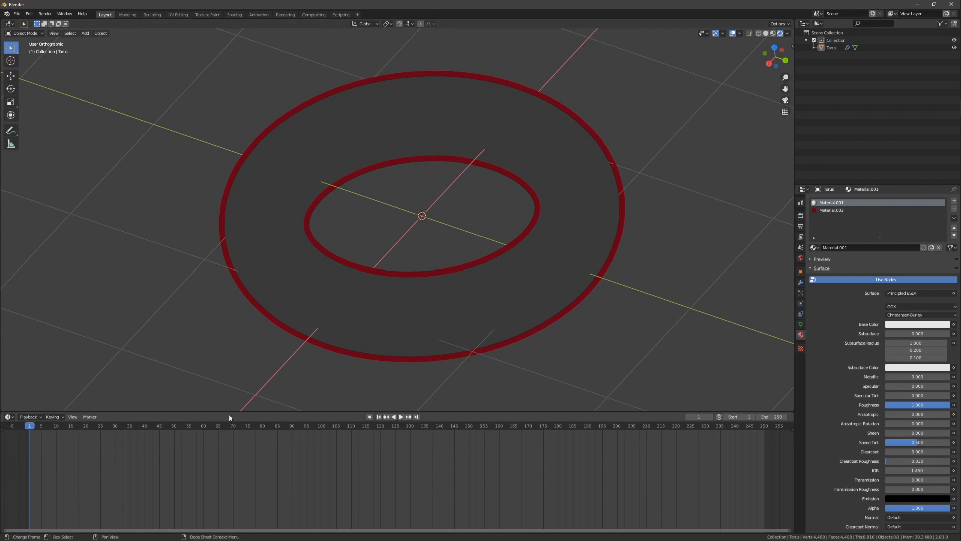
{"action": "left_click", "coordinate": [7, 418]}
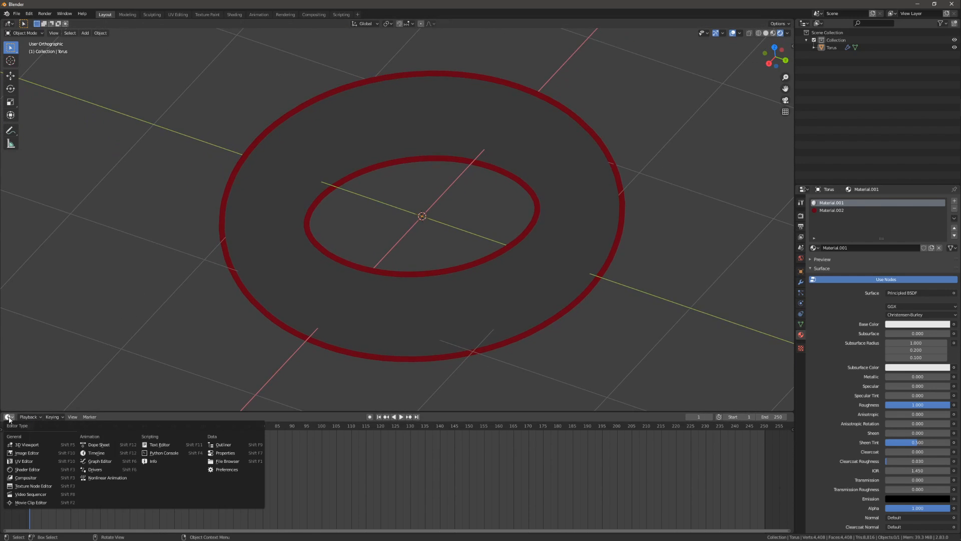
{"action": "left_click", "coordinate": [23, 471]}
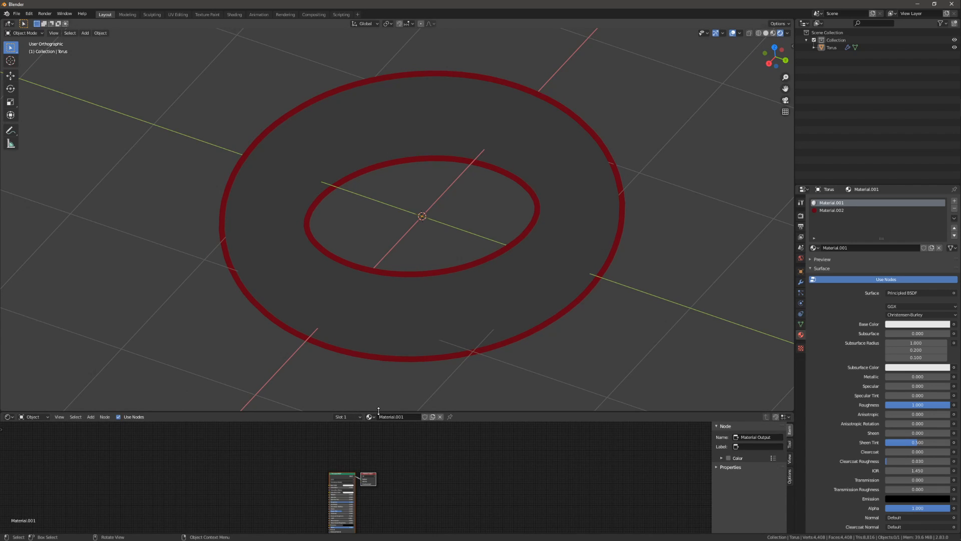
{"action": "left_click_drag", "start_coordinate": [378, 411], "coordinate": [379, 350]}
{"action": "scroll", "coordinate": [427, 402], "scroll_direction": "up", "scroll_amount": 5}
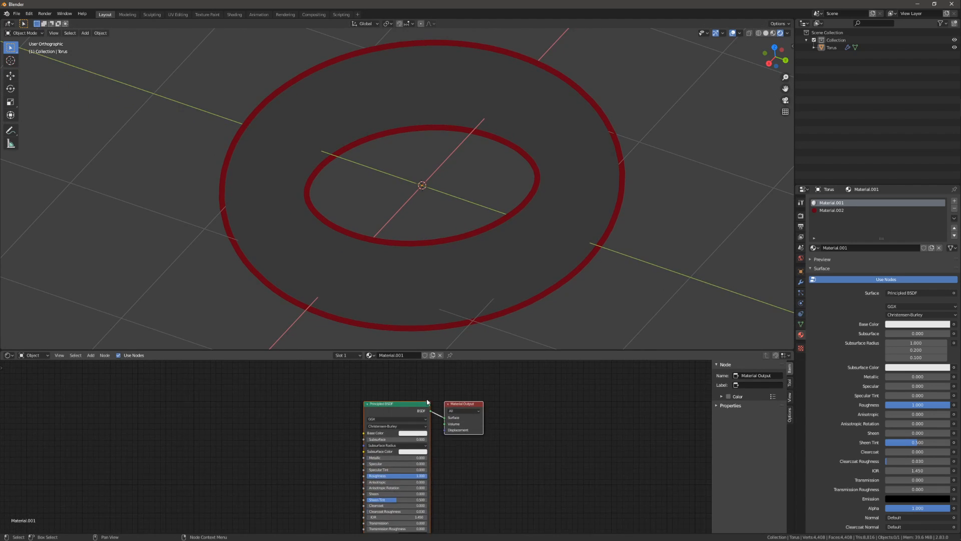
Delete the Principled BSDF node from Material.001's node tree.
{"action": "middle_click_drag", "start_coordinate": [427, 399], "coordinate": [448, 385], "text": "ctrl"}
{"action": "middle_click_drag", "start_coordinate": [394, 403], "coordinate": [459, 386]}
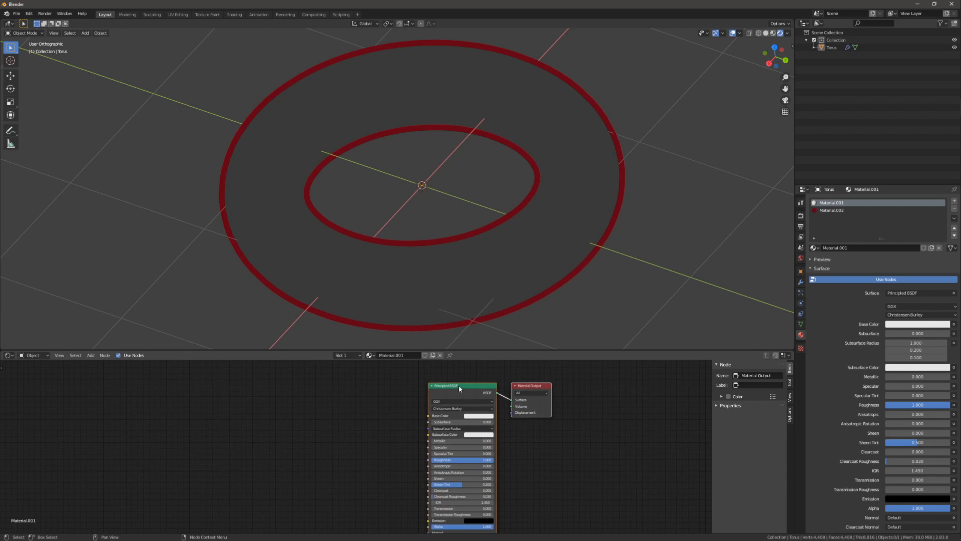
{"action": "left_click", "coordinate": [459, 386]}
{"action": "left_click_drag", "start_coordinate": [464, 392], "coordinate": [448, 386]}
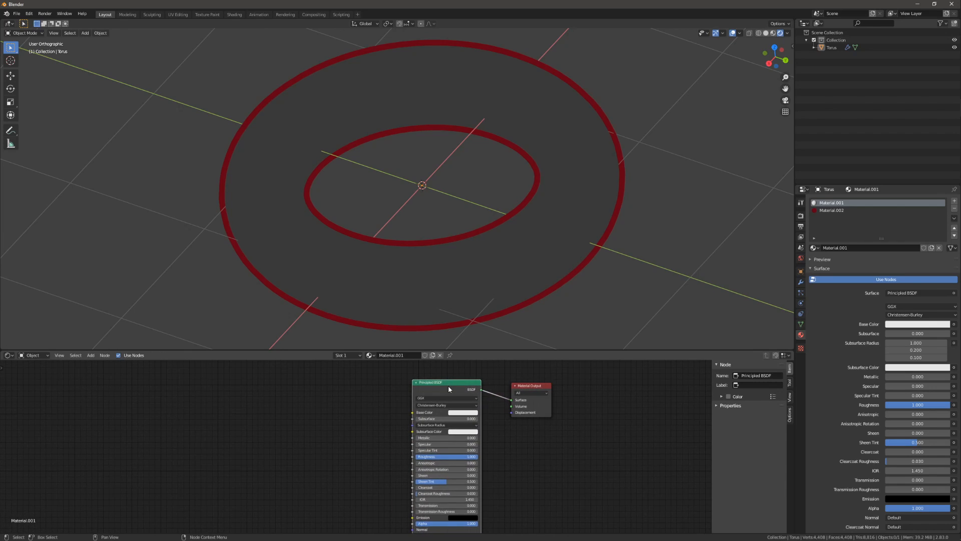
{"action": "key", "text": "x"}
Add a Diffuse BSDF node well to the left of the Material Output and make its color pure white.
{"action": "key", "text": "shift+a"}
{"action": "mouse_move", "coordinate": [314, 416]}
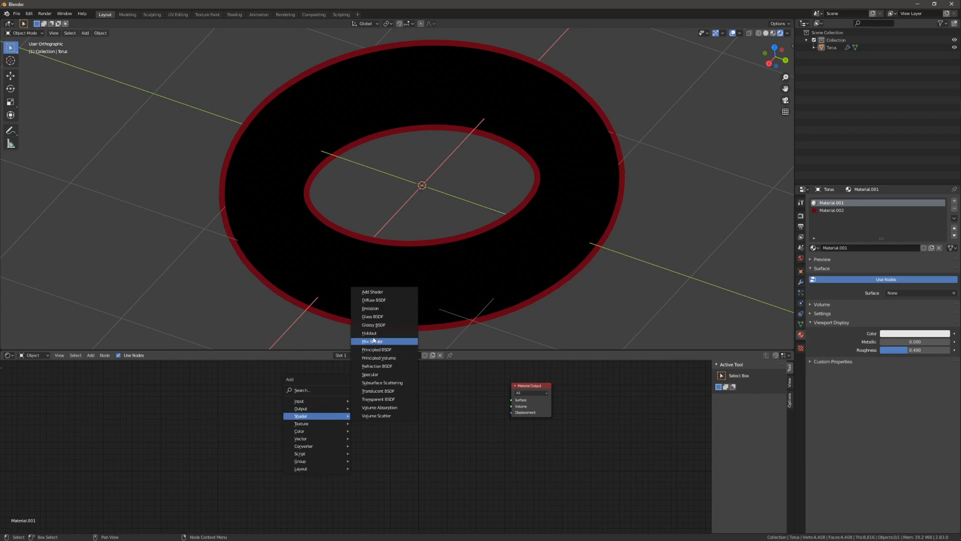
{"action": "left_click", "coordinate": [389, 300]}
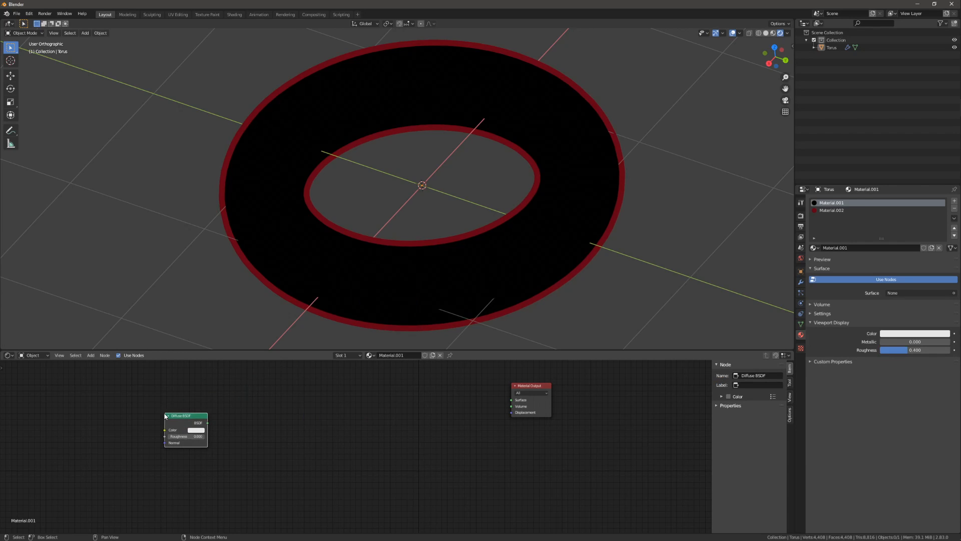
{"action": "left_click", "coordinate": [202, 424]}
{"action": "left_click", "coordinate": [198, 430]}
Add a Shader to RGB node beside the Diffuse BSDF and connect the Diffuse BSDF output to its Shader input.
{"action": "key", "text": "shift+a"}
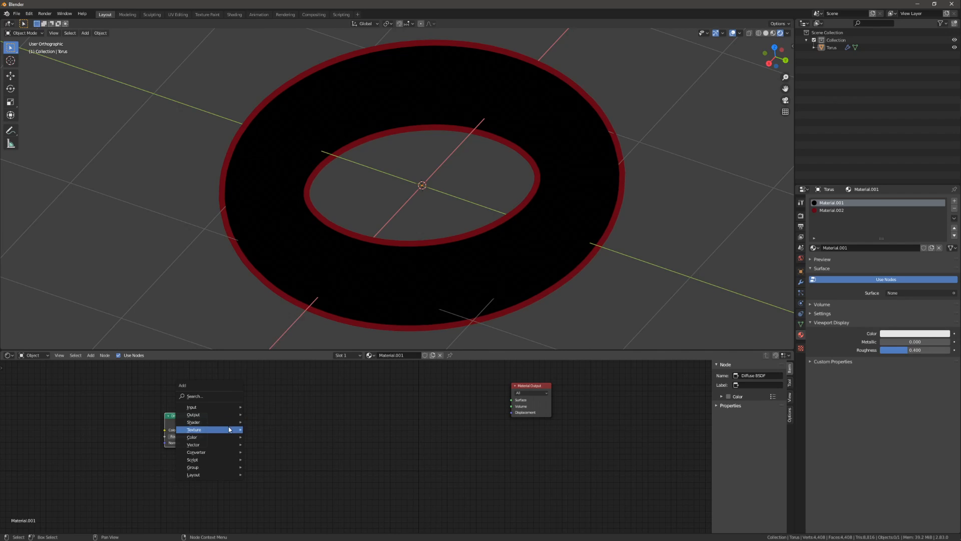
{"action": "mouse_move", "coordinate": [209, 452]}
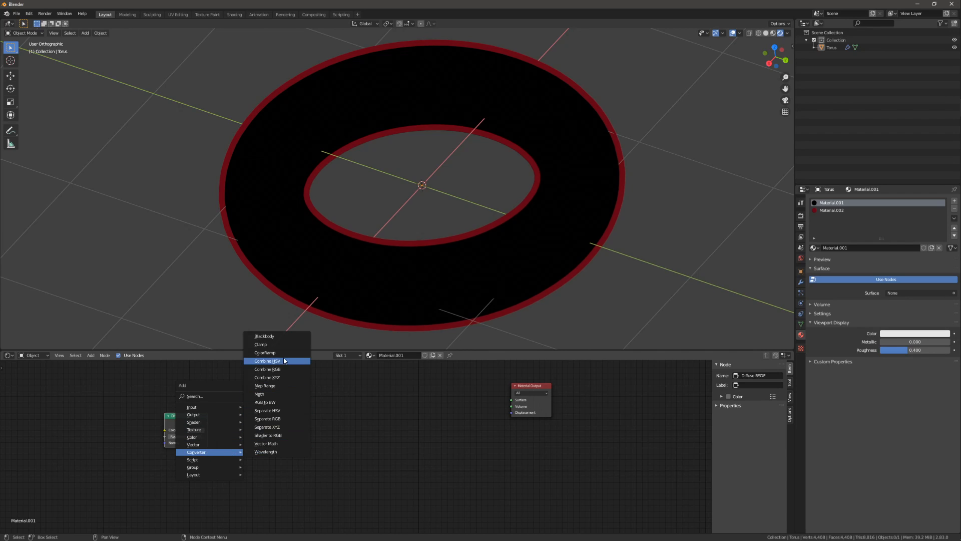
{"action": "left_click", "coordinate": [273, 435]}
{"action": "left_click_drag", "start_coordinate": [208, 423], "coordinate": [229, 443]}
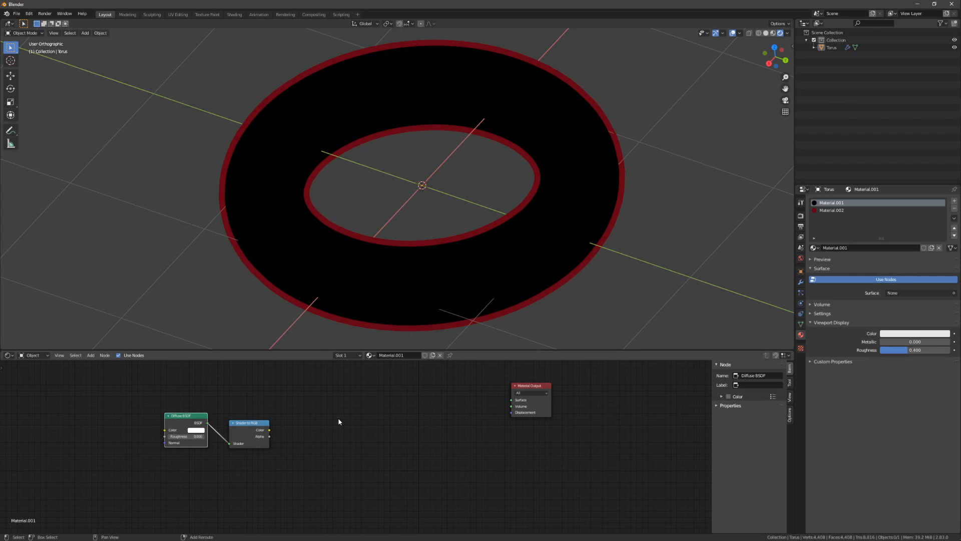
Add an Emission node feeding the Material Output's Surface, and connect the Shader to RGB Color output to the Emission Color.
{"action": "key", "text": "shift+a"}
{"action": "mouse_move", "coordinate": [275, 402]}
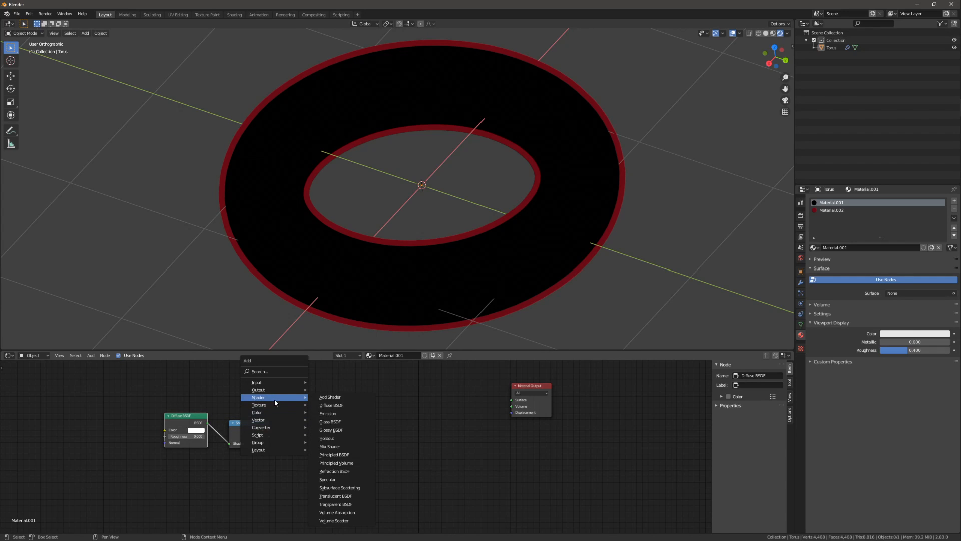
{"action": "left_click", "coordinate": [332, 414]}
{"action": "left_click", "coordinate": [457, 420]}
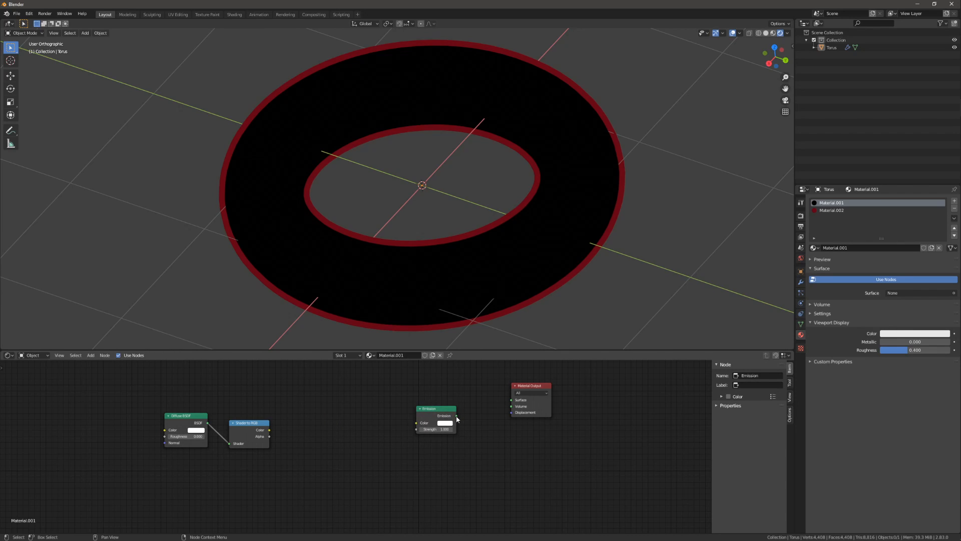
{"action": "left_click_drag", "start_coordinate": [456, 416], "coordinate": [511, 399]}
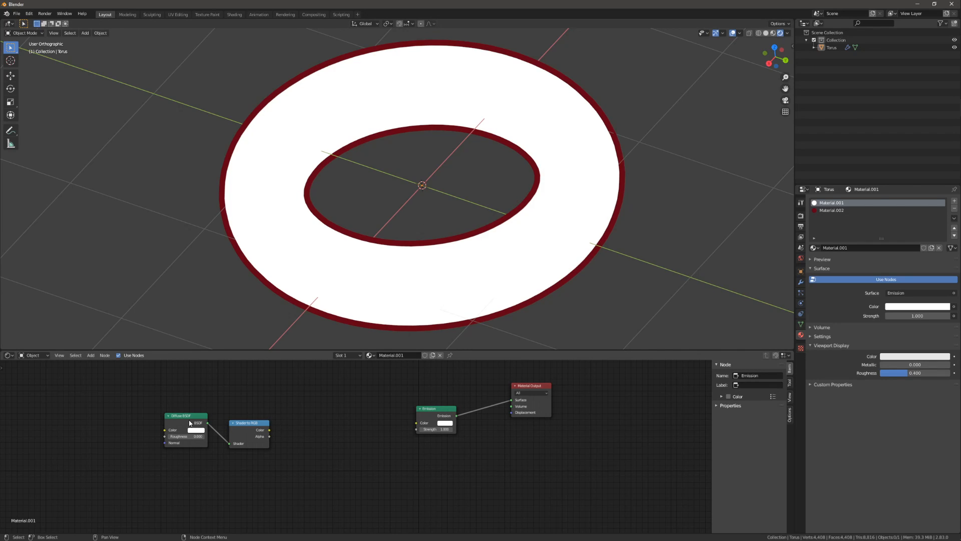
{"action": "left_click_drag", "start_coordinate": [269, 432], "coordinate": [417, 423]}
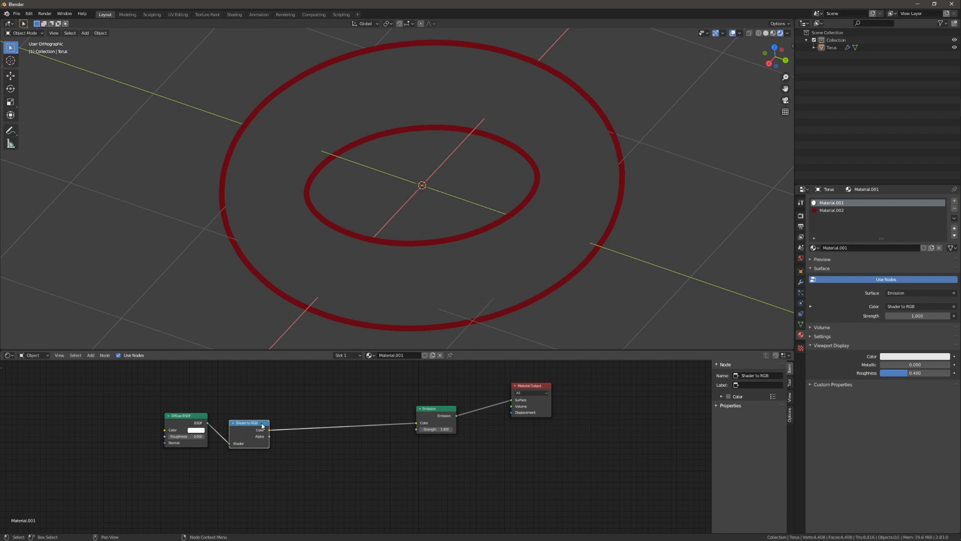
{"action": "left_click_drag", "start_coordinate": [262, 424], "coordinate": [253, 418]}
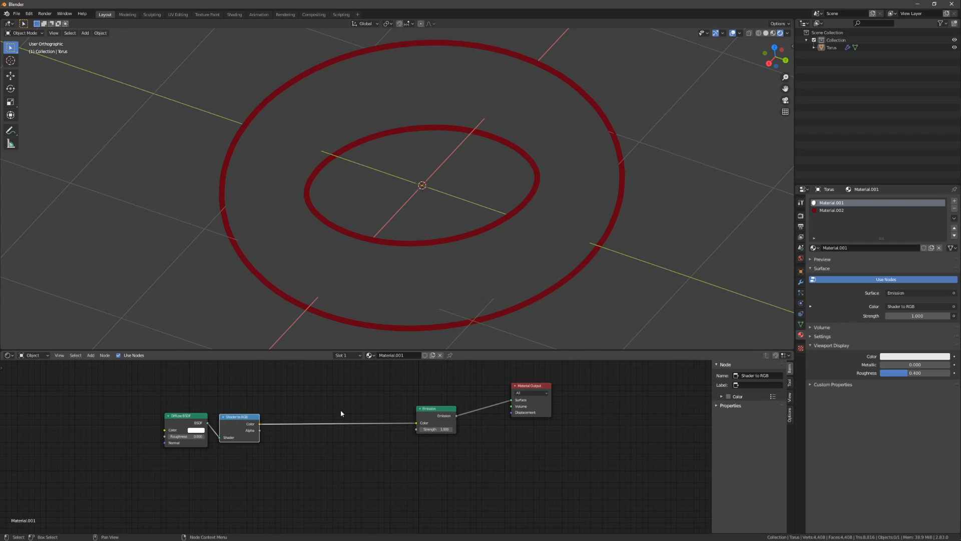
Add a point light at the center of the torus.
{"action": "scroll", "coordinate": [493, 283], "scroll_direction": "down", "scroll_amount": 5}
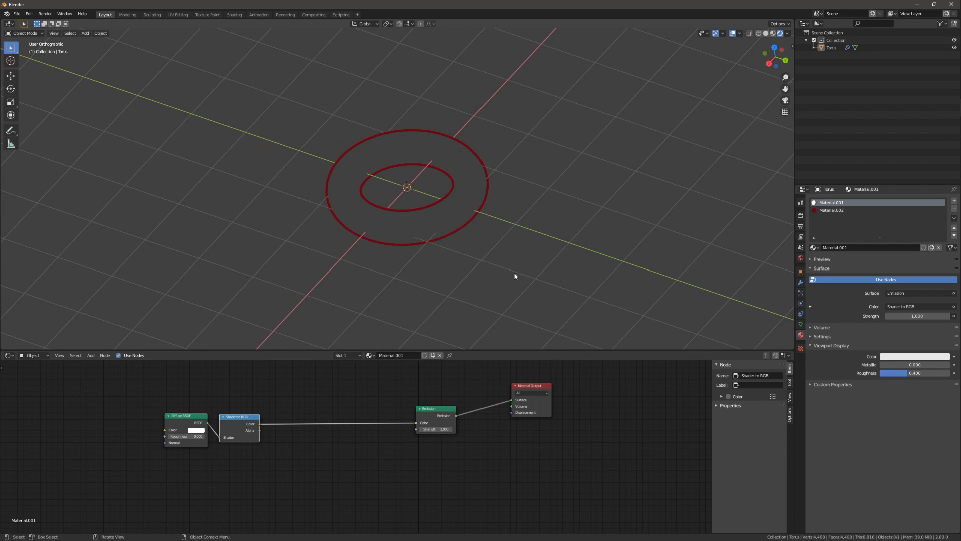
{"action": "middle_click_drag", "start_coordinate": [515, 274], "coordinate": [505, 285]}
{"action": "key", "text": "z"}
{"action": "left_click", "coordinate": [503, 236]}
{"action": "scroll", "coordinate": [503, 233], "scroll_direction": "up", "scroll_amount": 2}
{"action": "key", "text": "shift+a"}
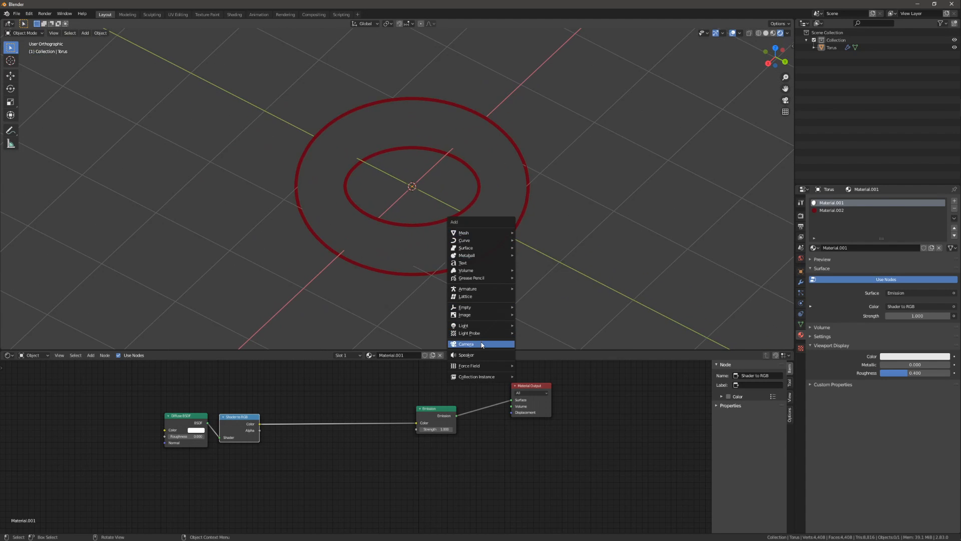
{"action": "left_click", "coordinate": [532, 326]}
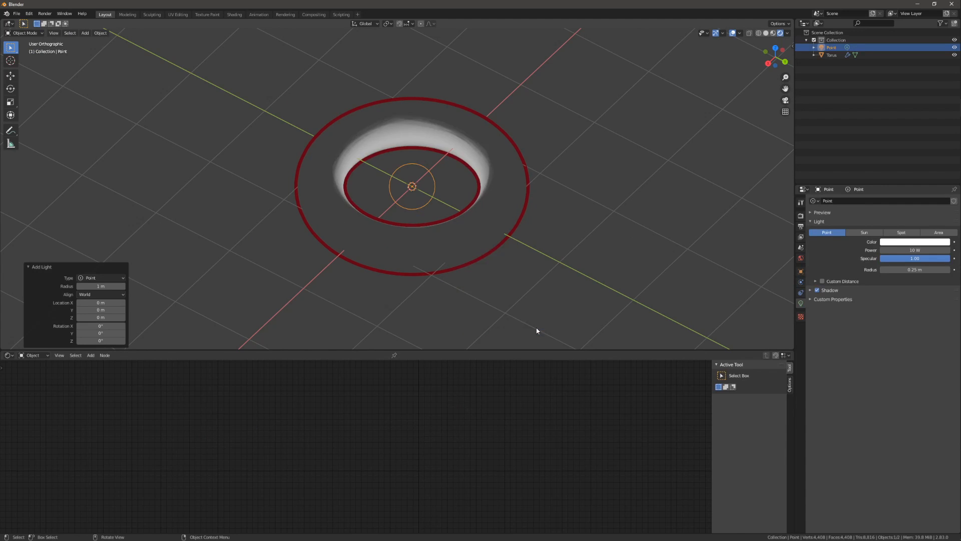
Move the point light up and away behind the torus, and raise its power to about 72.5 W.
{"action": "key", "text": "g"}
{"action": "left_click", "coordinate": [646, 200]}
{"action": "scroll", "coordinate": [531, 266], "scroll_direction": "down", "scroll_amount": 3}
{"action": "key", "text": "g"}
{"action": "left_click", "coordinate": [513, 231]}
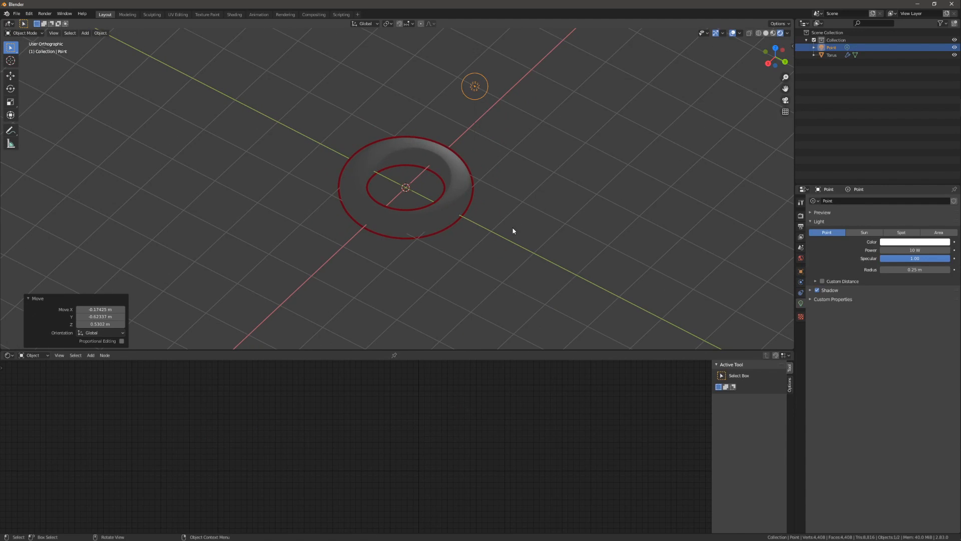
{"action": "left_click_drag", "start_coordinate": [901, 250], "coordinate": [941, 250]}
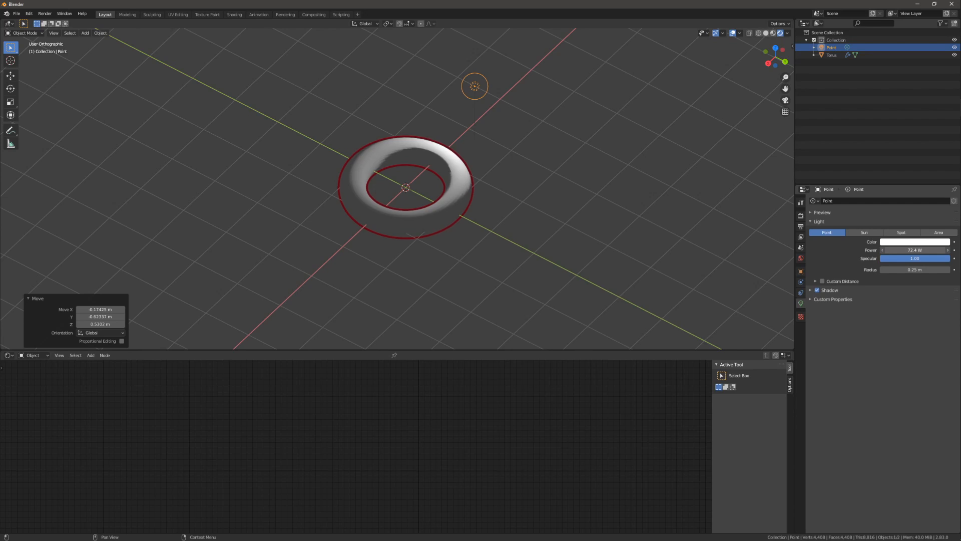
Change the light to a Sun and rotate it to shine diagonally across the torus.
{"action": "middle_click_drag", "start_coordinate": [498, 288], "coordinate": [609, 231]}
{"action": "left_click", "coordinate": [864, 232]}
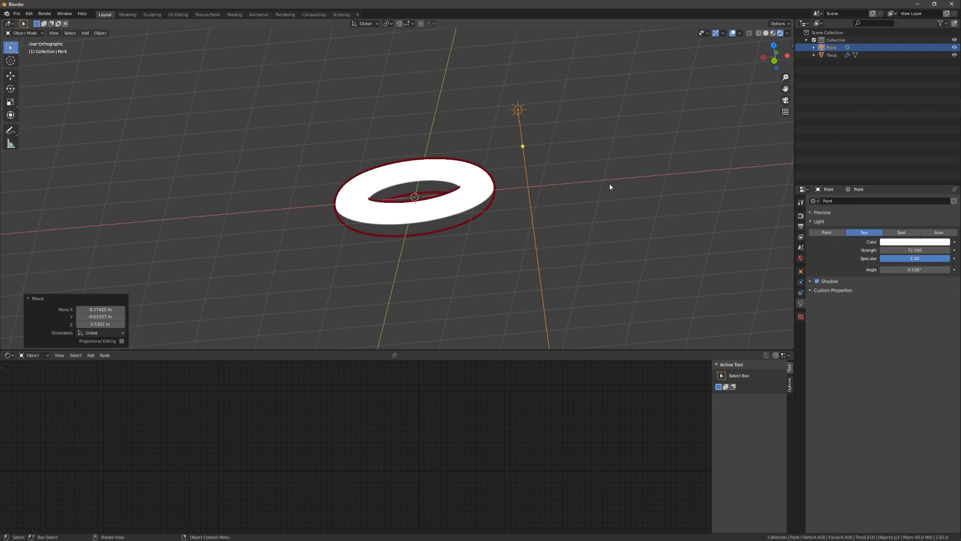
{"action": "key", "text": "r"}
{"action": "left_click", "coordinate": [470, 231]}
{"action": "middle_click_drag", "start_coordinate": [317, 194], "coordinate": [422, 255]}
{"action": "left_click", "coordinate": [422, 254]}
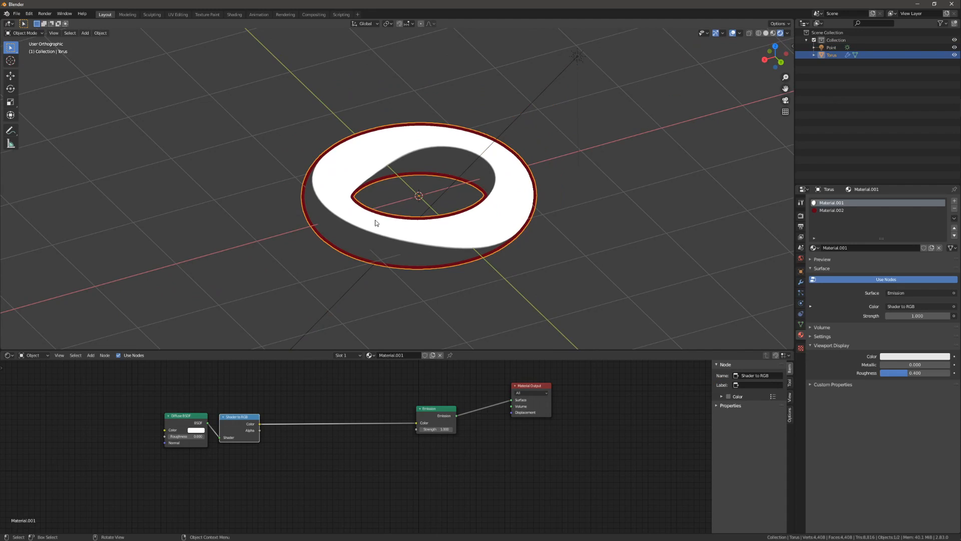
Lower the sun light's strength to about 2.06.
{"action": "middle_click_drag", "start_coordinate": [375, 220], "coordinate": [330, 238]}
{"action": "scroll", "coordinate": [313, 219], "scroll_direction": "up", "scroll_amount": 2}
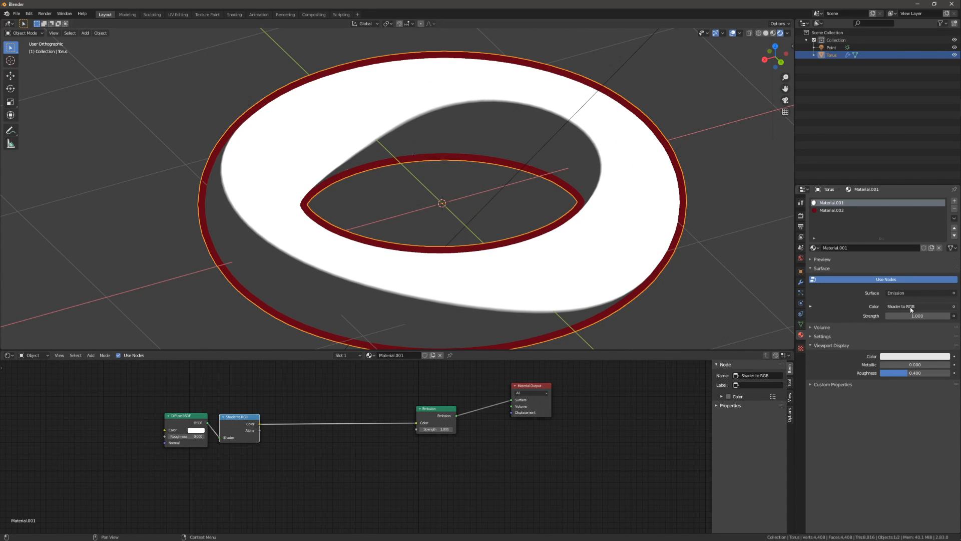
{"action": "left_click", "coordinate": [610, 83]}
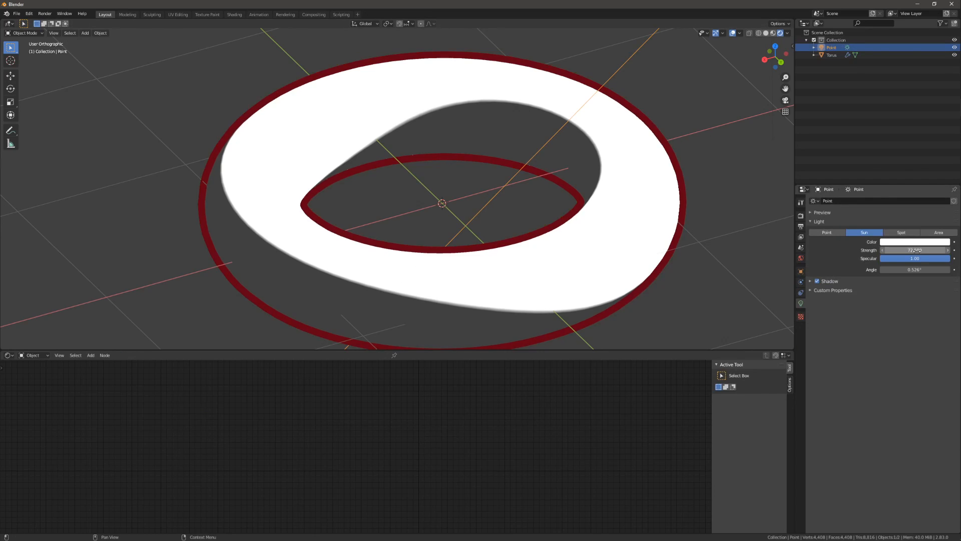
{"action": "left_click_drag", "start_coordinate": [914, 250], "coordinate": [873, 250]}
{"action": "scroll", "coordinate": [678, 225], "scroll_direction": "down", "scroll_amount": 5}
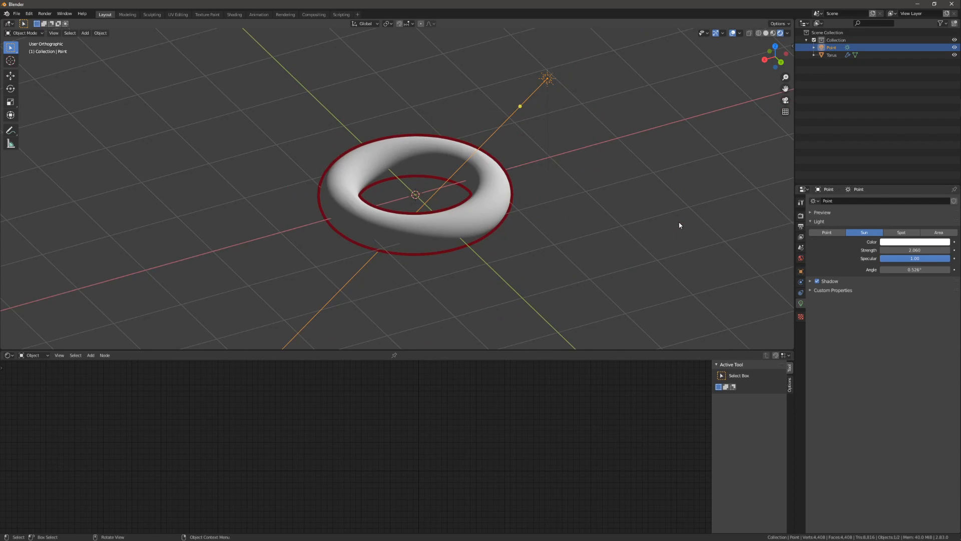
Select the torus and insert a Math node on the link between Shader to RGB and Emission in Material.001.
{"action": "middle_click_drag", "start_coordinate": [403, 175], "coordinate": [389, 187]}
{"action": "scroll", "coordinate": [358, 200], "scroll_direction": "up", "scroll_amount": 1}
{"action": "left_click", "coordinate": [323, 217]}
{"action": "middle_click_drag", "start_coordinate": [323, 217], "coordinate": [472, 268]}
{"action": "scroll", "coordinate": [472, 268], "scroll_direction": "up", "scroll_amount": 2}
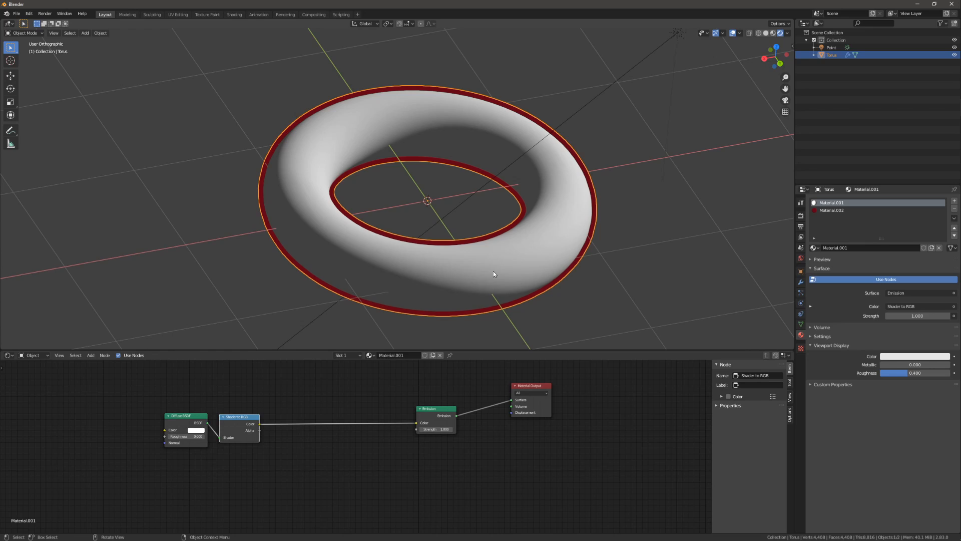
{"action": "scroll", "coordinate": [418, 443], "scroll_direction": "up", "scroll_amount": 3}
{"action": "key", "text": "shift+a"}
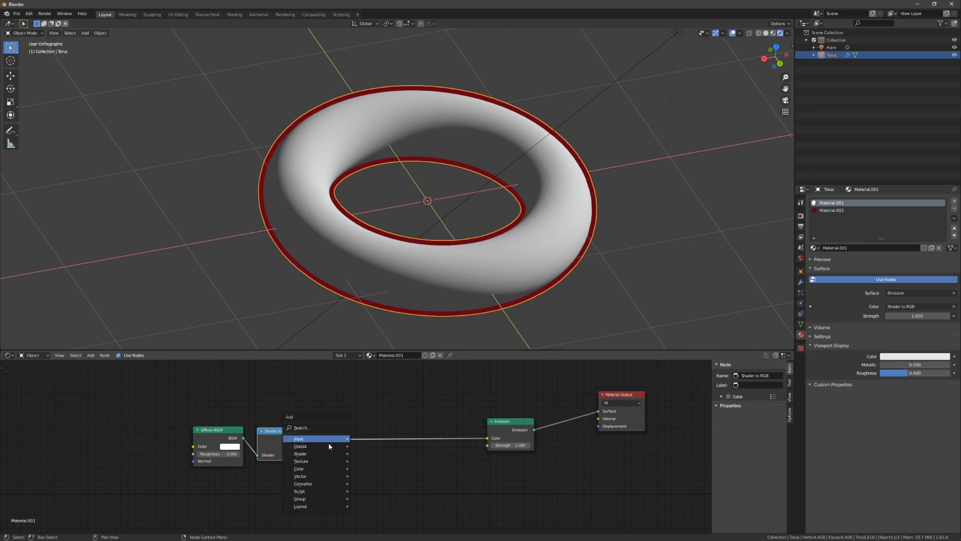
{"action": "mouse_move", "coordinate": [306, 486]}
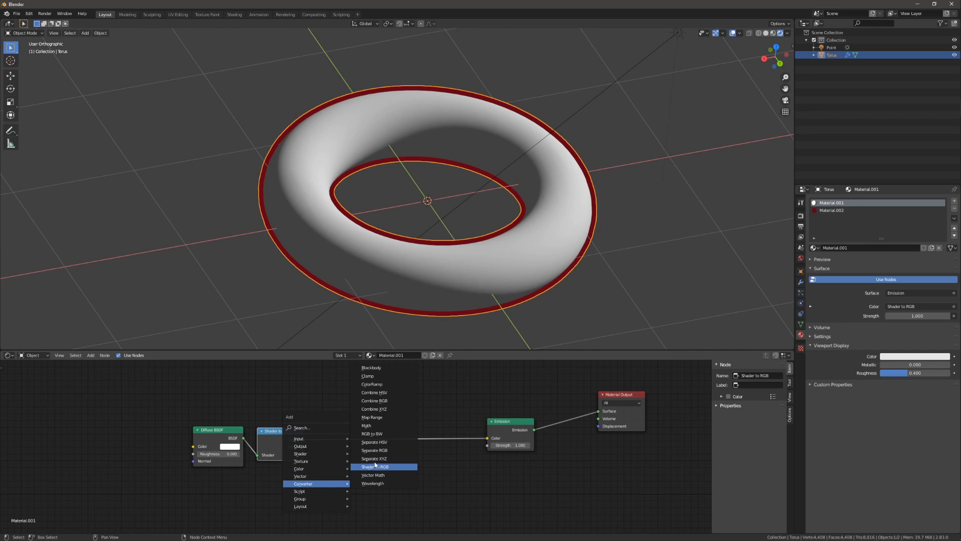
{"action": "left_click", "coordinate": [383, 425]}
{"action": "left_click", "coordinate": [380, 431]}
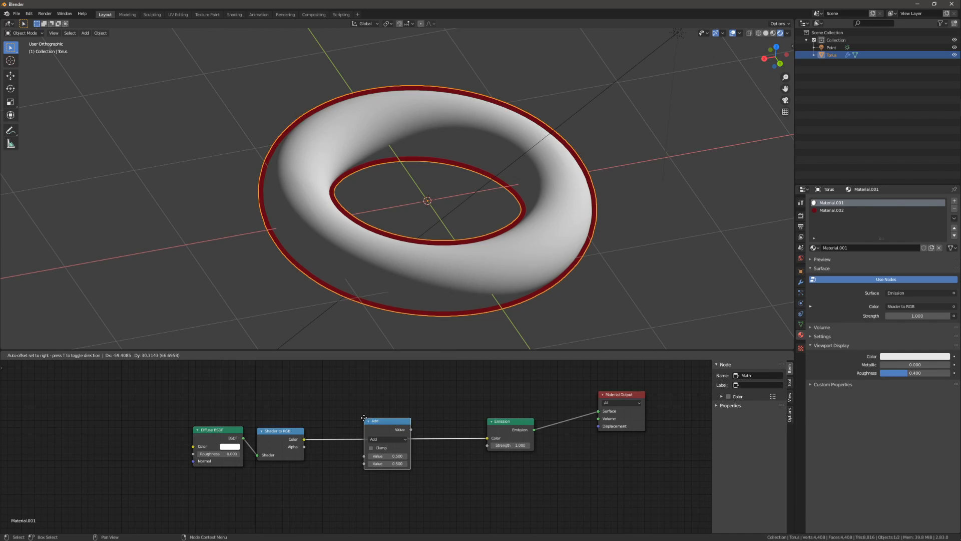
Set the Math node's operation to Greater Than with a threshold of 0.060.
{"action": "left_click", "coordinate": [389, 438]}
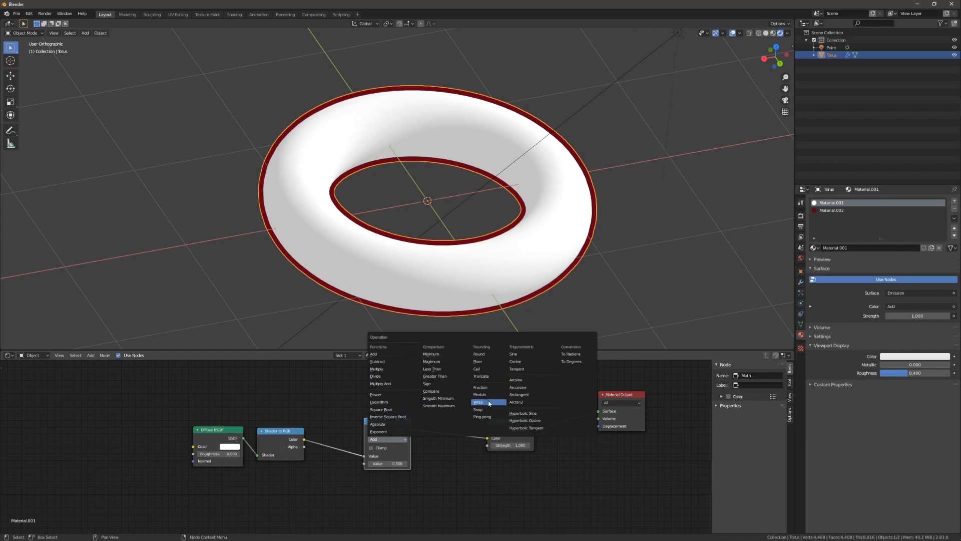
{"action": "left_click", "coordinate": [443, 376]}
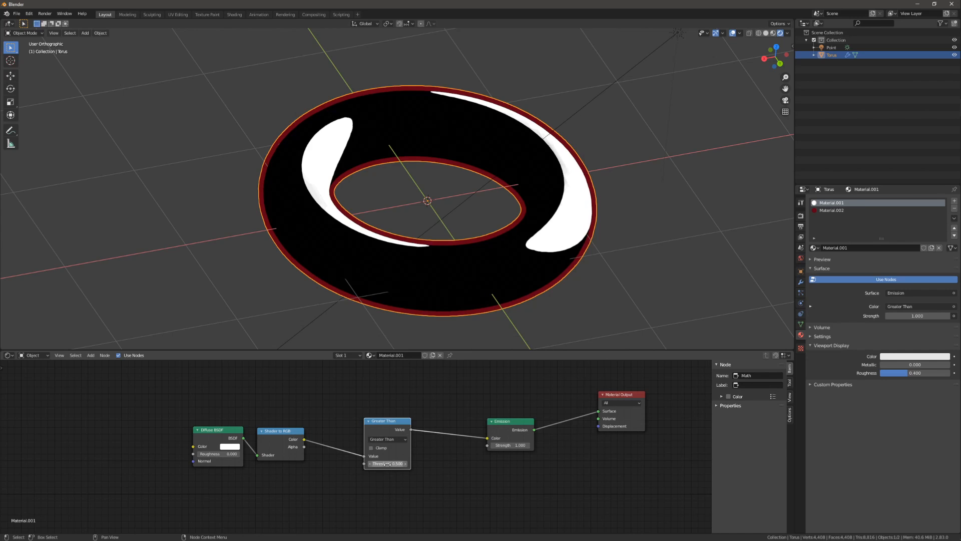
{"action": "left_click_drag", "start_coordinate": [387, 463], "coordinate": [323, 463]}
{"action": "scroll", "coordinate": [442, 277], "scroll_direction": "down", "scroll_amount": 1}
{"action": "mouse_move", "coordinate": [443, 280]}
{"action": "middle_mouse_down"}
{"action": "mouse_move", "coordinate": [326, 246]}
{"action": "mouse_move", "coordinate": [253, 185]}
{"action": "mouse_move", "coordinate": [448, 266]}
{"action": "middle_mouse_up"}
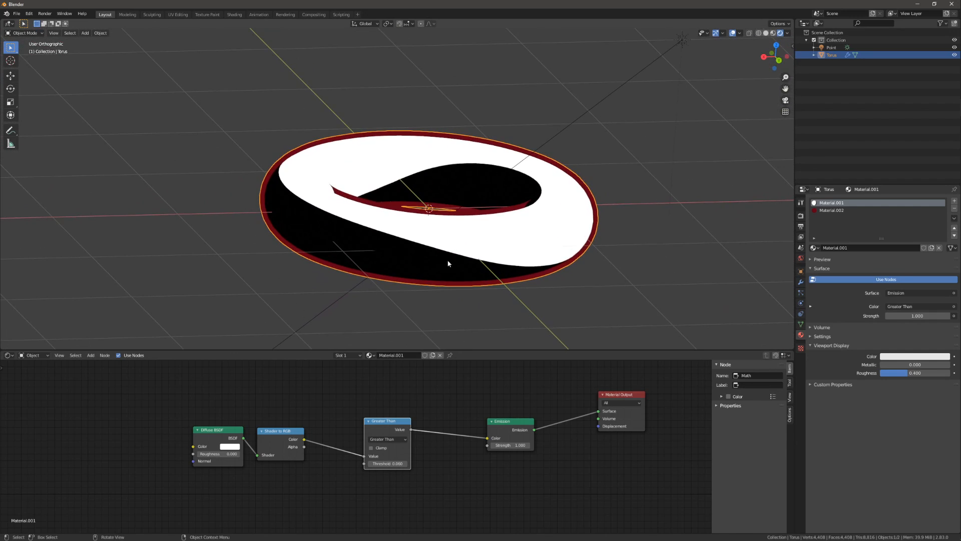
Inspect the hard edge between light and shadow on the torus, and move the Greater Than node closer to Shader to RGB.
{"action": "scroll", "coordinate": [364, 286], "scroll_direction": "up", "scroll_amount": 5}
{"action": "scroll", "coordinate": [377, 247], "scroll_direction": "up", "scroll_amount": 6}
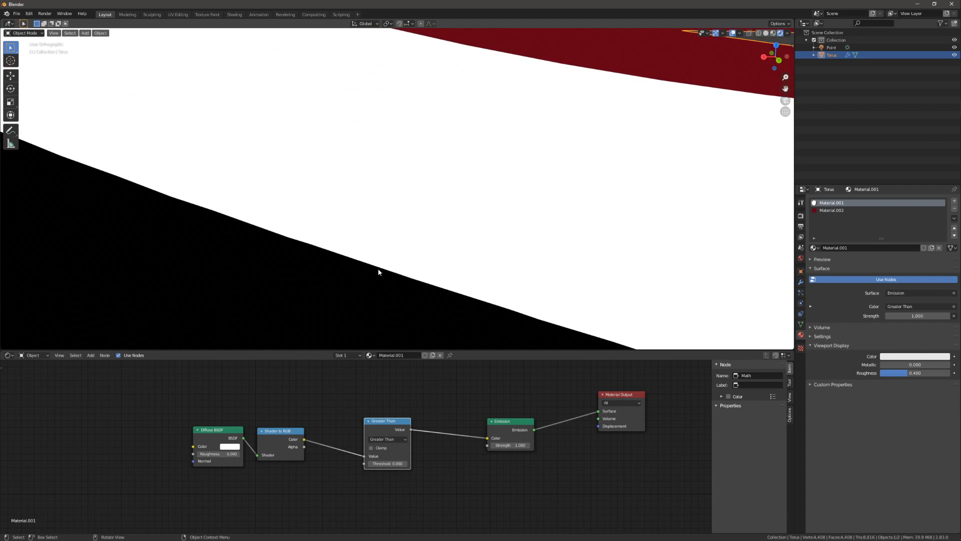
{"action": "scroll", "coordinate": [377, 268], "scroll_direction": "down", "scroll_amount": 5}
{"action": "scroll", "coordinate": [381, 200], "scroll_direction": "down", "scroll_amount": 3}
{"action": "middle_click_drag", "start_coordinate": [349, 140], "coordinate": [386, 285]}
{"action": "left_click_drag", "start_coordinate": [389, 422], "coordinate": [351, 418]}
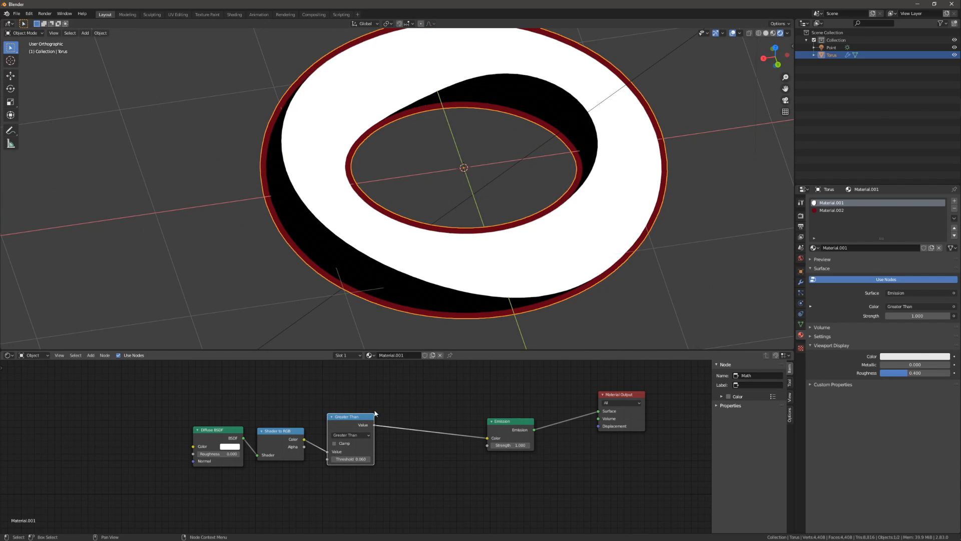
{"action": "middle_click_drag", "start_coordinate": [380, 276], "coordinate": [378, 206]}
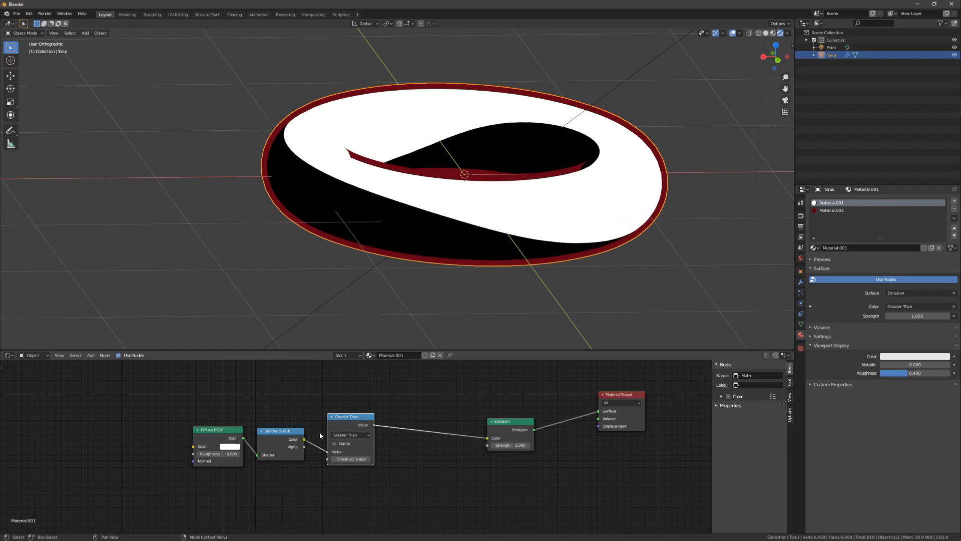
Insert a MixRGB node between the Greater Than and Emission nodes, with the Greater Than value driving its Fac input.
{"action": "key", "text": "shift+a"}
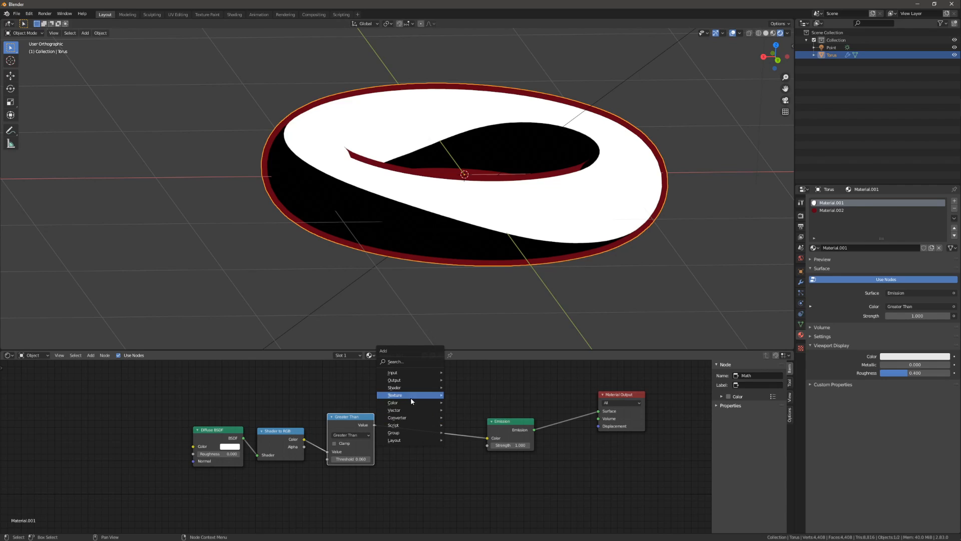
{"action": "mouse_move", "coordinate": [412, 402]}
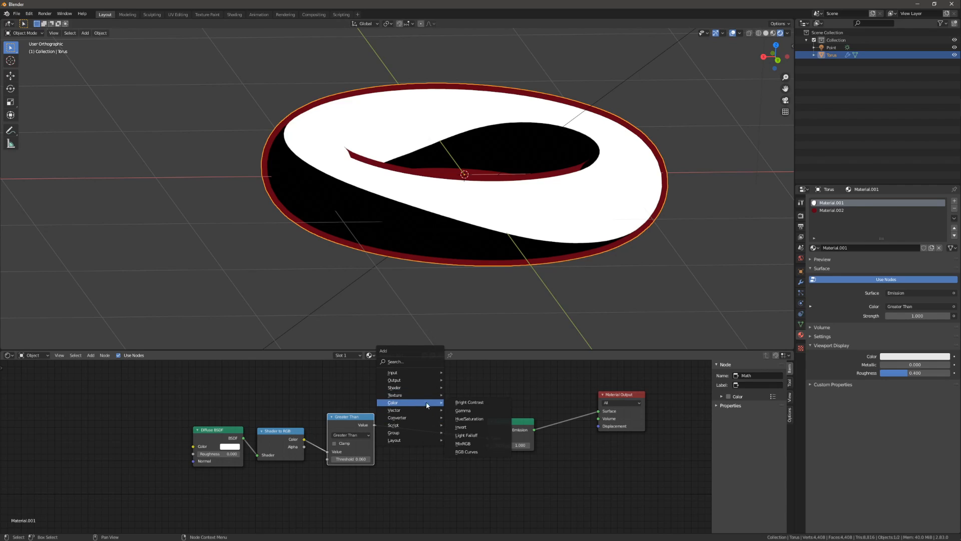
{"action": "left_click", "coordinate": [477, 444]}
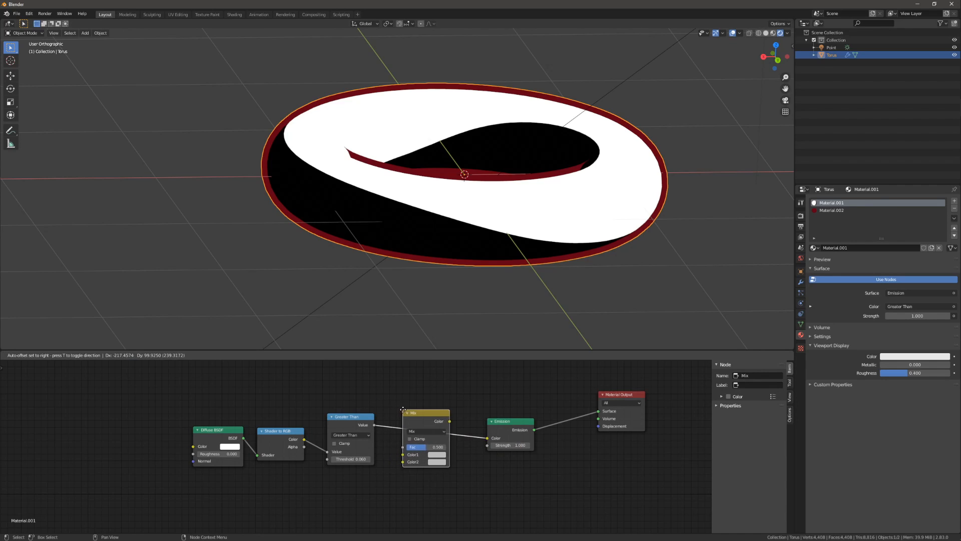
{"action": "left_click", "coordinate": [414, 442]}
{"action": "left_click_drag", "start_coordinate": [404, 454], "coordinate": [404, 446]}
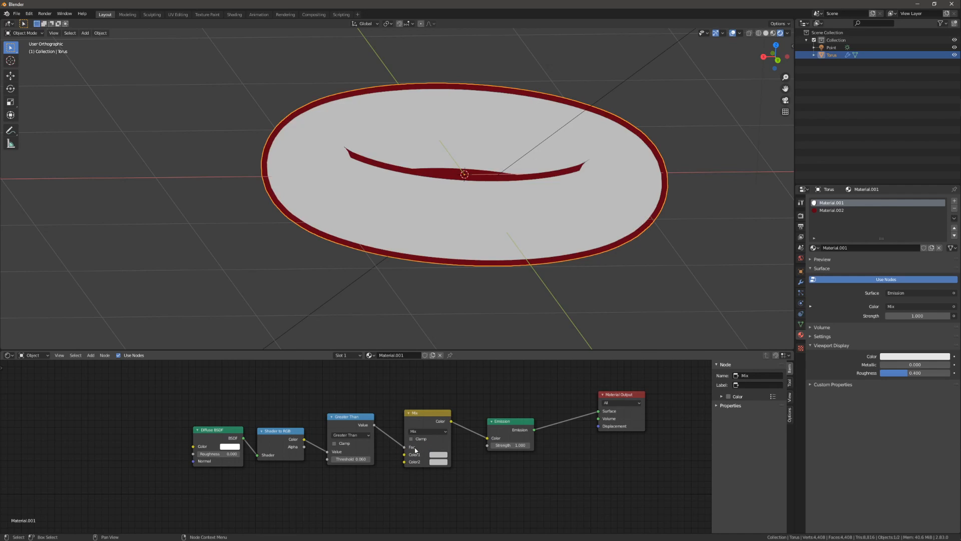
Set the Mix node's Color1 to dark orange and Color2 to a bright pale orange with hue 0.100 and saturation 0.432, and deselect the torus.
{"action": "scroll", "coordinate": [439, 461], "scroll_direction": "up", "scroll_amount": 3}
{"action": "left_click", "coordinate": [459, 455]}
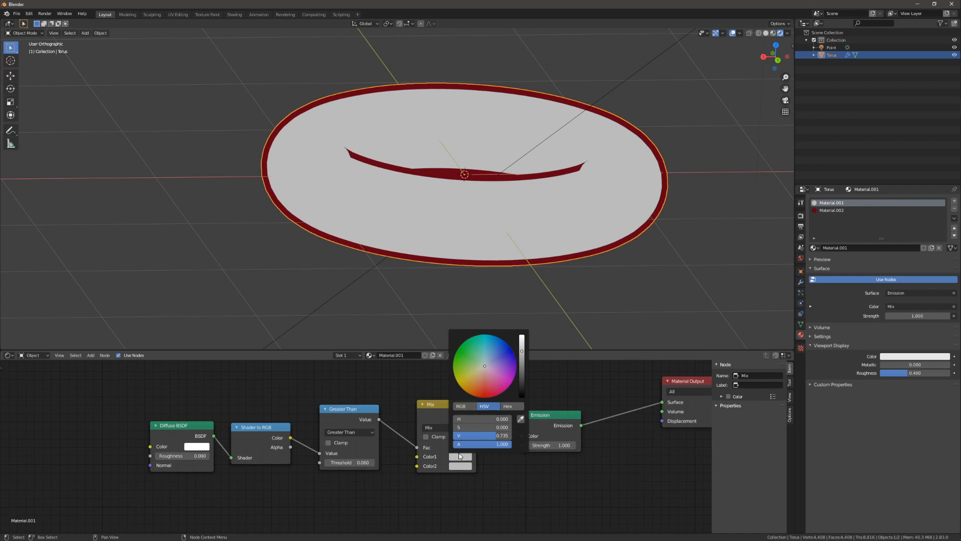
{"action": "mouse_move", "coordinate": [485, 366]}
{"action": "left_mouse_down"}
{"action": "mouse_move", "coordinate": [473, 395]}
{"action": "mouse_move", "coordinate": [501, 371]}
{"action": "mouse_move", "coordinate": [490, 362]}
{"action": "mouse_move", "coordinate": [477, 385]}
{"action": "left_mouse_up"}
{"action": "left_click", "coordinate": [461, 466]}
{"action": "scroll", "coordinate": [477, 386], "scroll_direction": "up", "scroll_amount": 5}
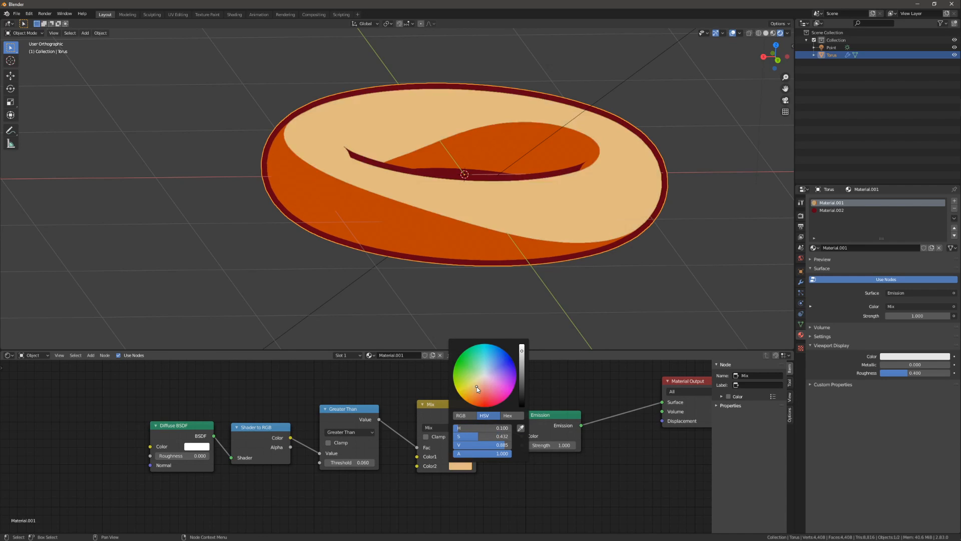
{"action": "middle_click_drag", "start_coordinate": [405, 205], "coordinate": [513, 200]}
{"action": "scroll", "coordinate": [386, 260], "scroll_direction": "down", "scroll_amount": 1}
{"action": "scroll", "coordinate": [386, 259], "scroll_direction": "down", "scroll_amount": 1, "text": "alt"}
{"action": "key", "text": "alt+a"}
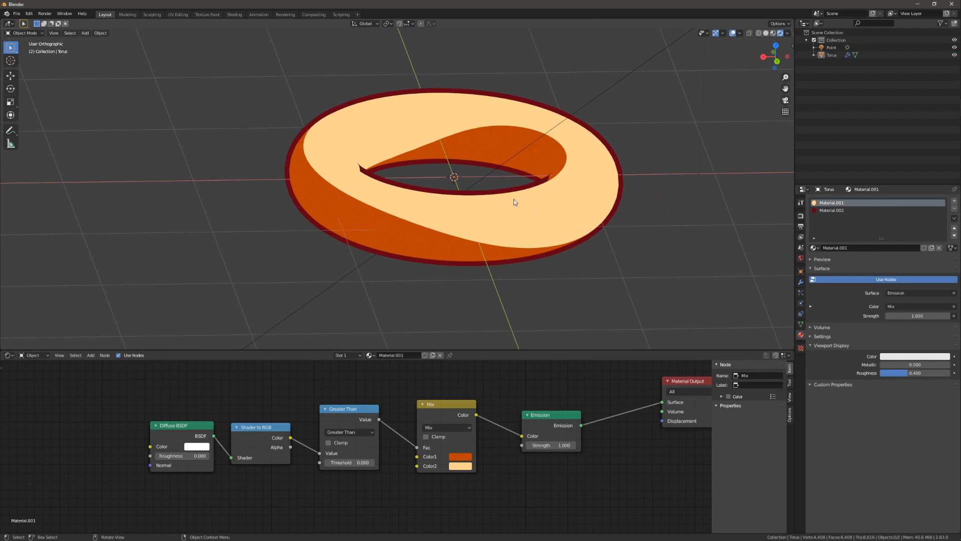
Try the Filmic view transform in the scene's color management and set it back to Standard.
{"action": "left_click", "coordinate": [801, 216]}
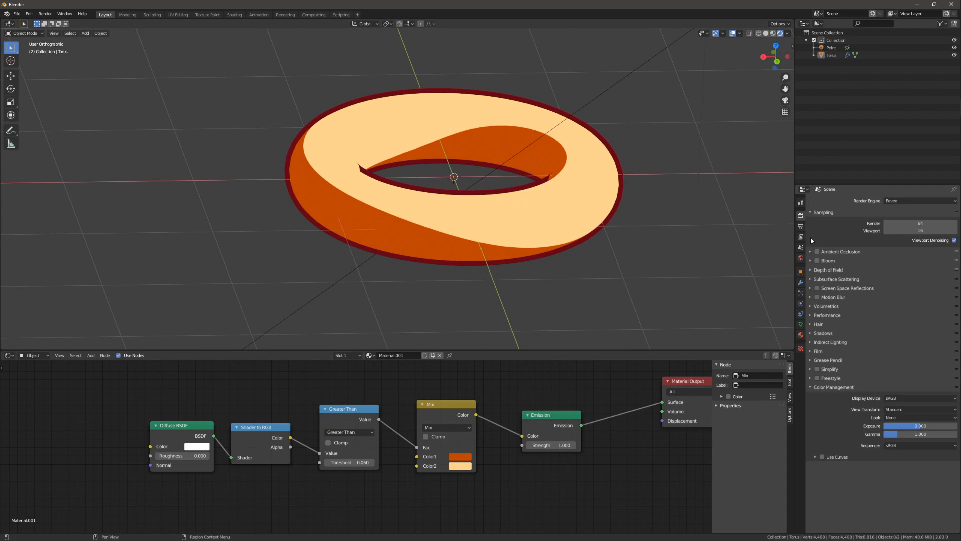
{"action": "left_click", "coordinate": [893, 409]}
{"action": "left_click", "coordinate": [899, 426]}
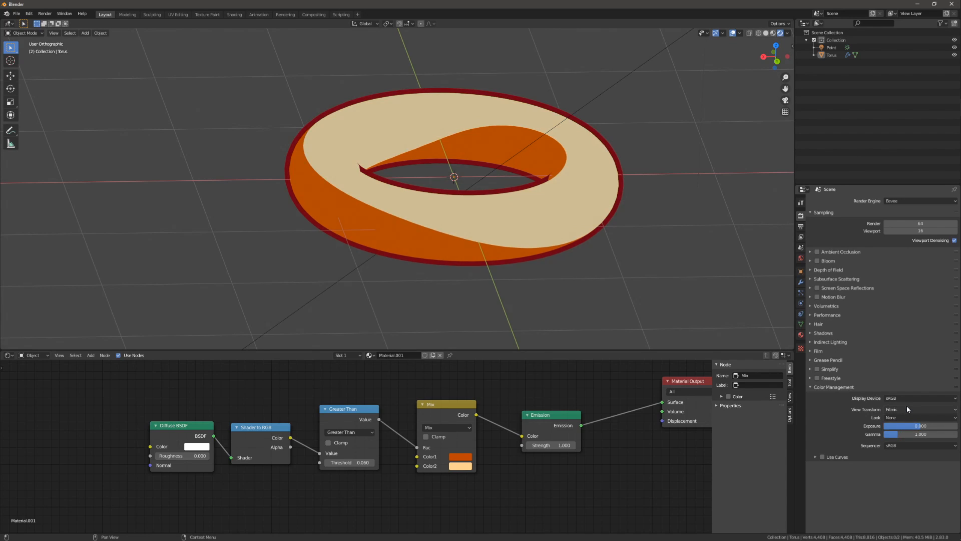
{"action": "left_click", "coordinate": [906, 409]}
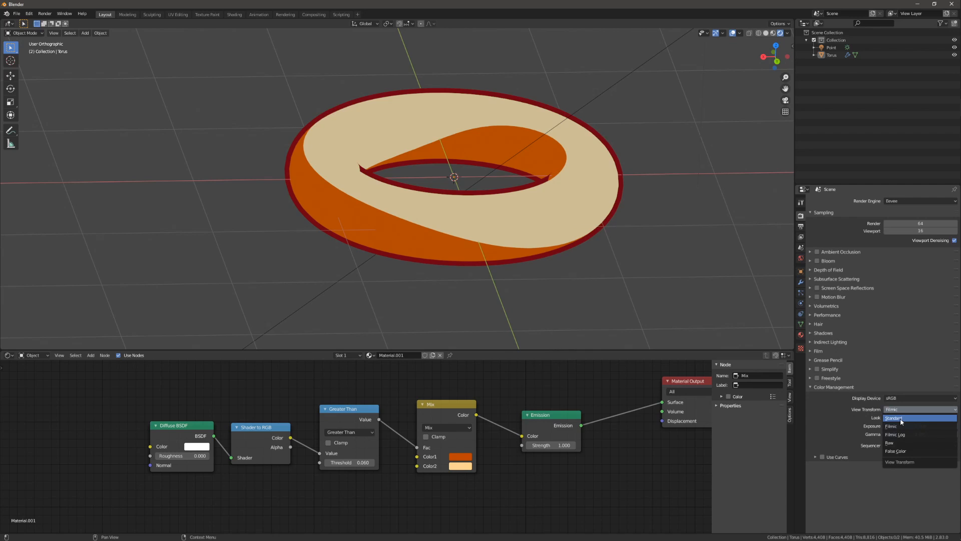
{"action": "left_click", "coordinate": [901, 418]}
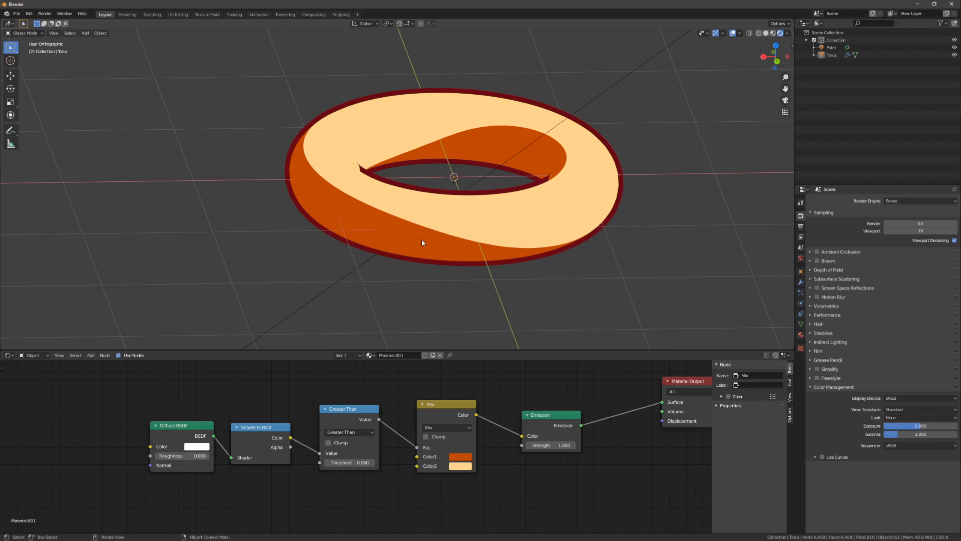
{"action": "middle_click_drag", "start_coordinate": [421, 236], "coordinate": [429, 285]}
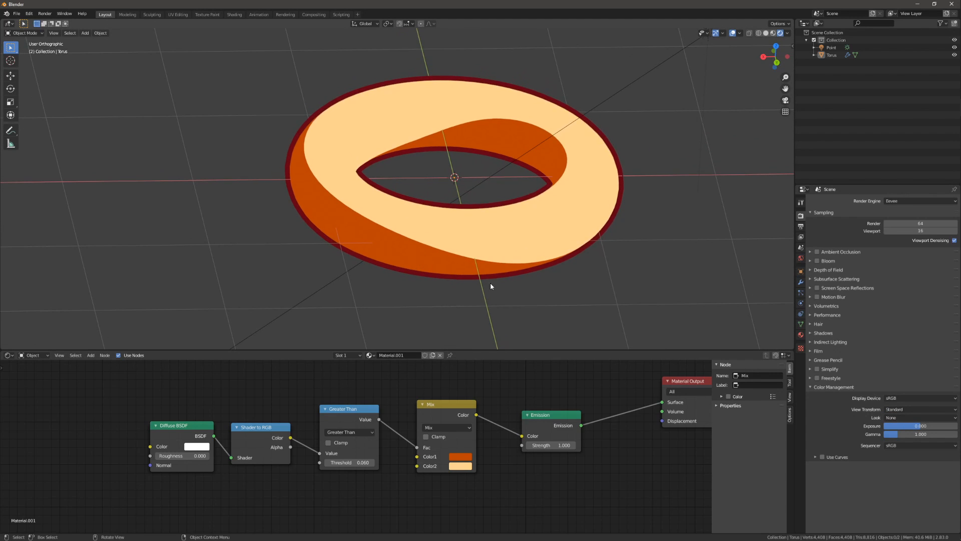
{"action": "mouse_move", "coordinate": [491, 286]}
{"action": "middle_mouse_down"}
{"action": "mouse_move", "coordinate": [521, 279]}
{"action": "mouse_move", "coordinate": [472, 283]}
{"action": "middle_mouse_up"}
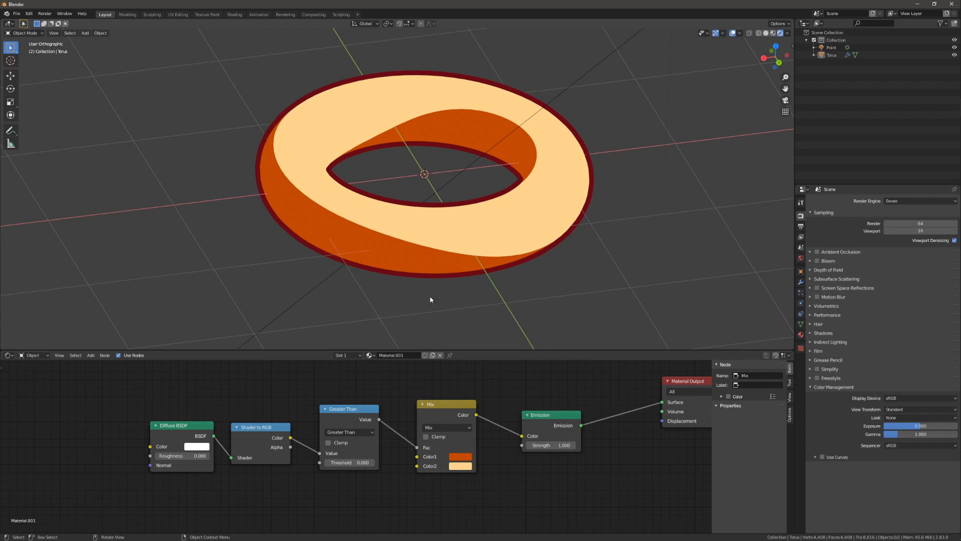
{"action": "left_click", "coordinate": [459, 458]}
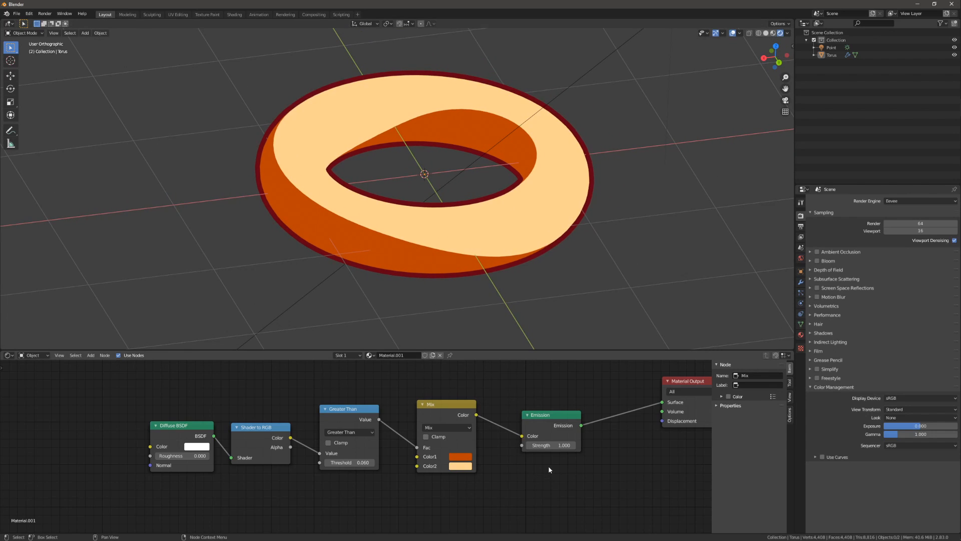
{"action": "scroll", "coordinate": [422, 262], "scroll_direction": "up", "scroll_amount": 1}
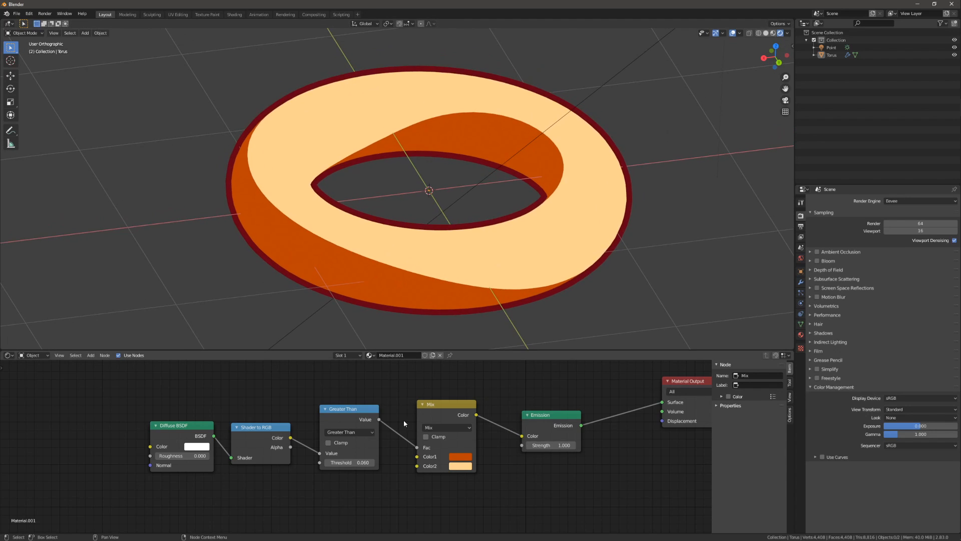
Spread the material nodes apart horizontally to make more room around the Greater Than node.
{"action": "left_click", "coordinate": [335, 413]}
{"action": "middle_click_drag", "start_coordinate": [258, 429], "coordinate": [368, 407]}
{"action": "left_click_drag", "start_coordinate": [390, 461], "coordinate": [395, 395], "text": "shift"}
{"action": "key", "text": "g"}
{"action": "key", "text": "x"}
{"action": "left_click", "coordinate": [245, 401]}
{"action": "left_click", "coordinate": [351, 386]}
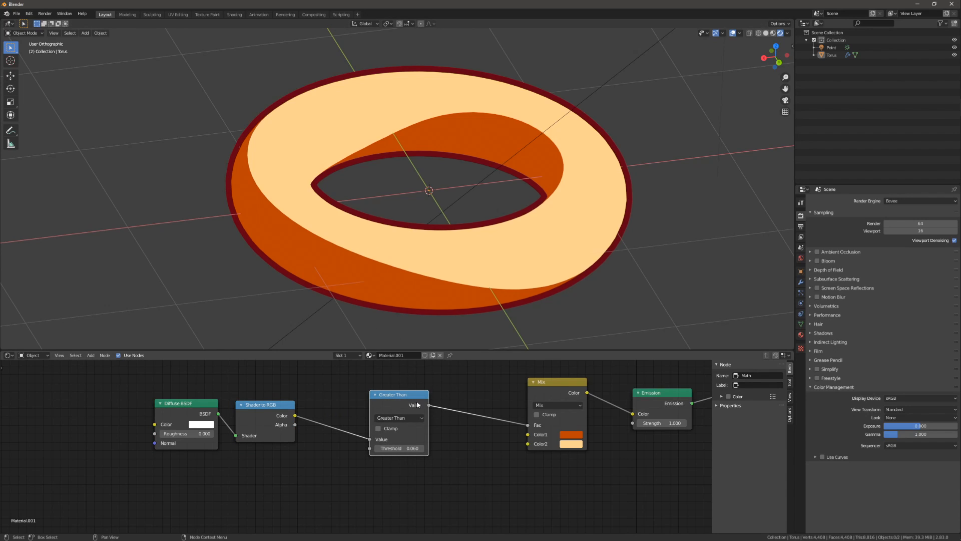
Replace the Greater Than node with a ColorRamp, linking Shader to RGB's Color to its Fac and its Color to the Mix node's Fac.
{"action": "key", "text": "x"}
{"action": "key", "text": "shift+a"}
{"action": "mouse_move", "coordinate": [395, 417]}
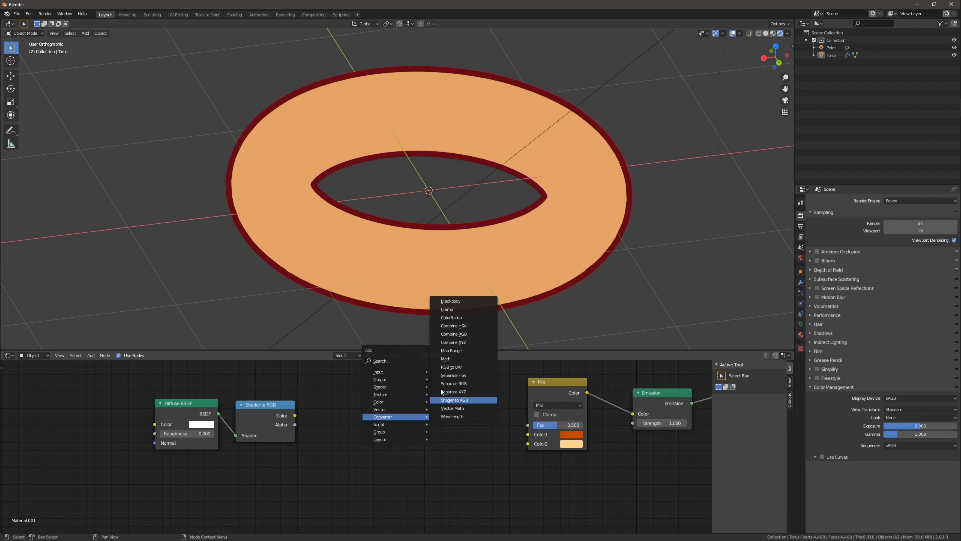
{"action": "left_click", "coordinate": [452, 317]}
{"action": "left_click", "coordinate": [368, 386]}
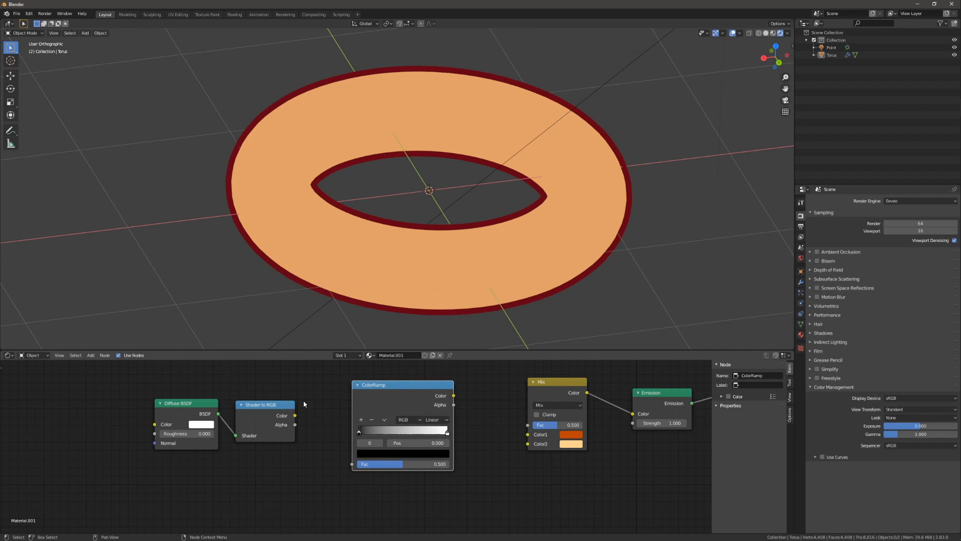
{"action": "left_click_drag", "start_coordinate": [294, 415], "coordinate": [352, 463]}
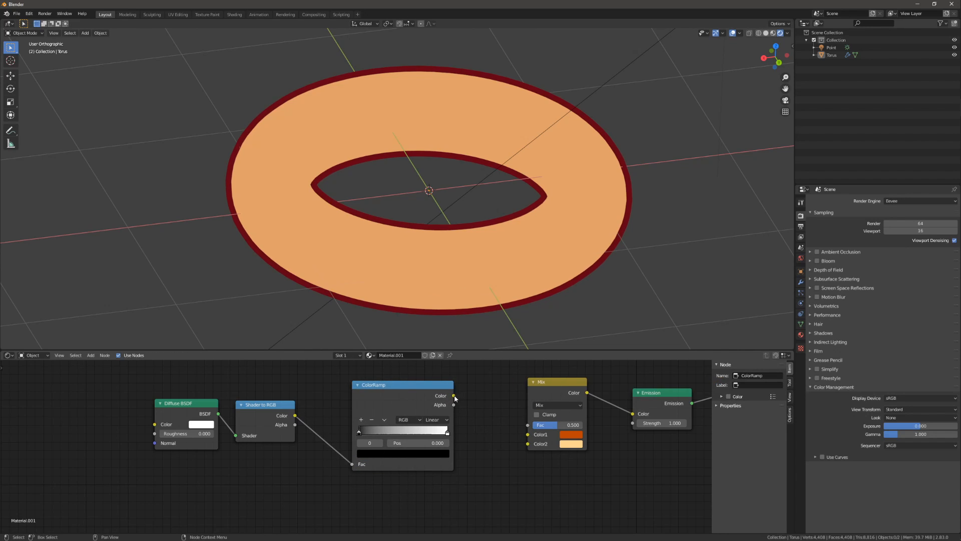
{"action": "left_click_drag", "start_coordinate": [514, 426], "coordinate": [520, 420]}
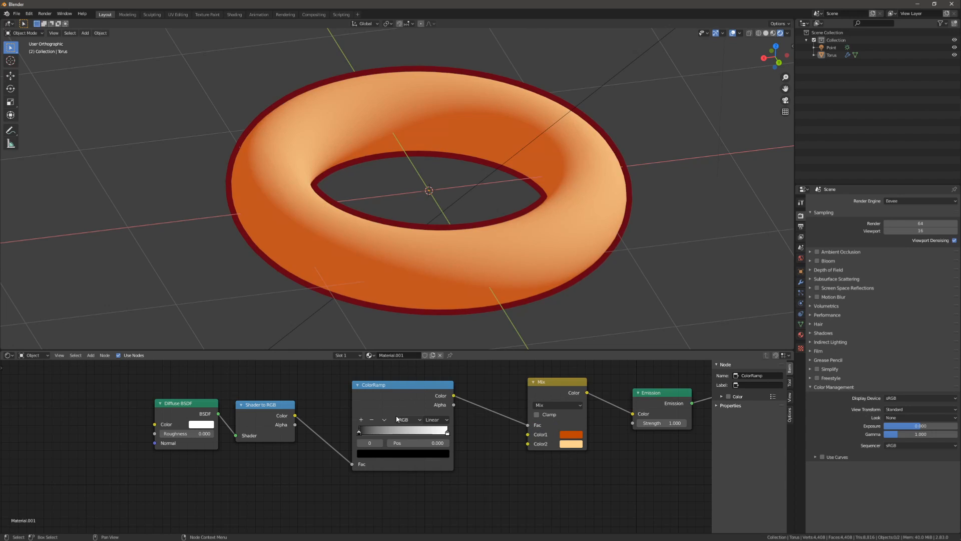
Move the ColorRamp's black stop to 0.100 and its white stop to 0.118, and inspect the softened edge between the two tones.
{"action": "left_click_drag", "start_coordinate": [360, 435], "coordinate": [370, 433]}
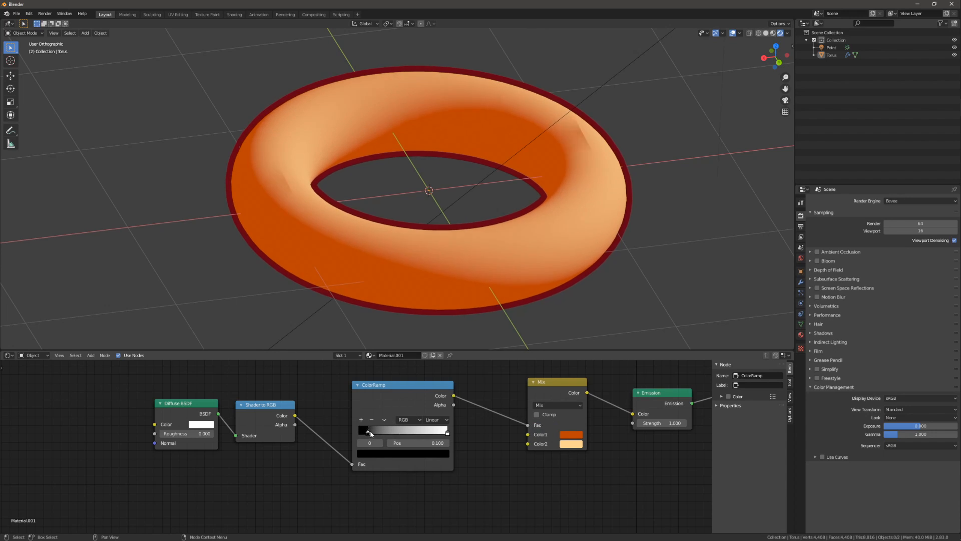
{"action": "left_click_drag", "start_coordinate": [449, 434], "coordinate": [367, 433]}
{"action": "scroll", "coordinate": [358, 296], "scroll_direction": "up", "scroll_amount": 6}
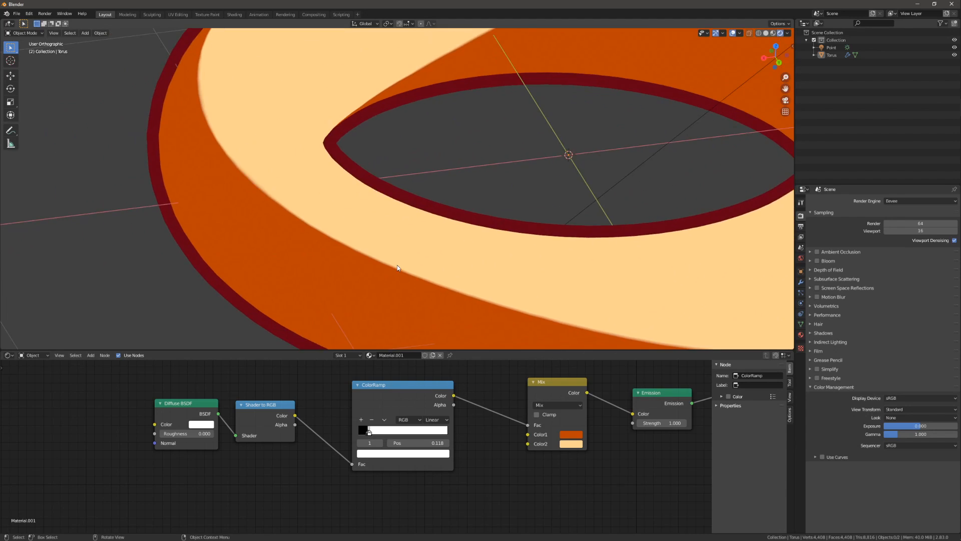
{"action": "scroll", "coordinate": [325, 286], "scroll_direction": "down", "scroll_amount": 8}
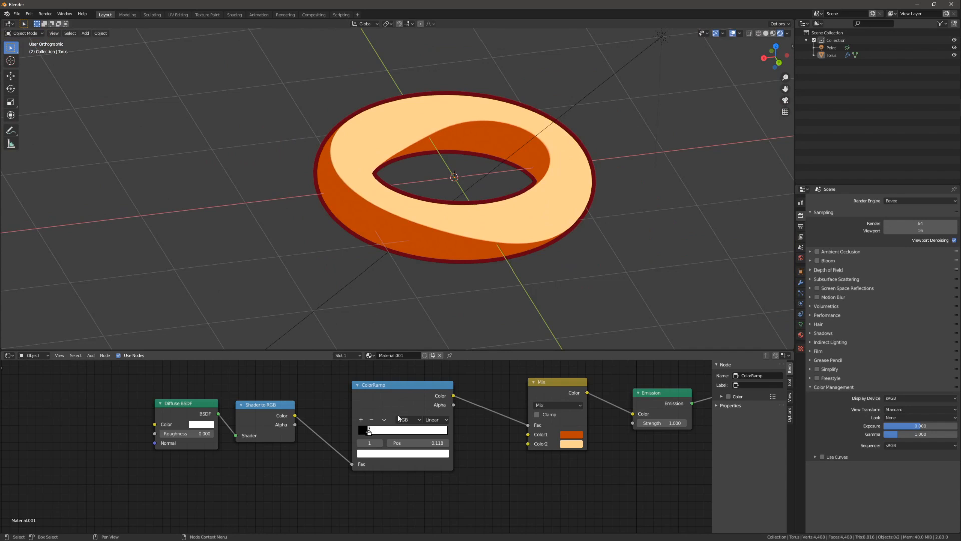
Add a grey middle stop to the ColorRamp, switch its interpolation to Constant and place the white stop at about 0.436.
{"action": "mouse_move", "coordinate": [371, 434]}
{"action": "left_mouse_down"}
{"action": "mouse_move", "coordinate": [422, 432]}
{"action": "mouse_move", "coordinate": [397, 432]}
{"action": "left_mouse_up"}
{"action": "left_click", "coordinate": [361, 420]}
{"action": "left_click", "coordinate": [436, 421]}
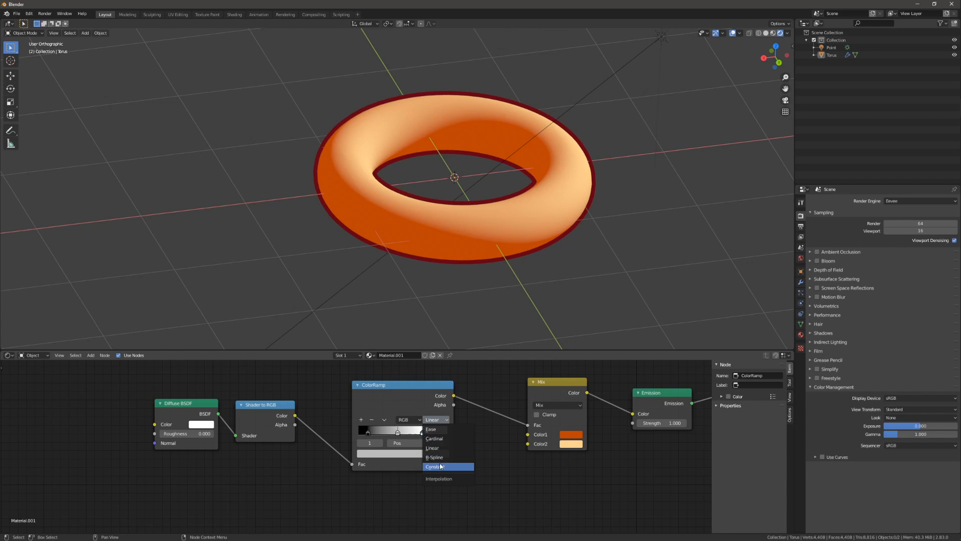
{"action": "left_click", "coordinate": [439, 462]}
{"action": "mouse_move", "coordinate": [400, 433]}
{"action": "left_mouse_down"}
{"action": "mouse_move", "coordinate": [377, 433]}
{"action": "mouse_move", "coordinate": [406, 434]}
{"action": "mouse_move", "coordinate": [398, 434]}
{"action": "left_mouse_up"}
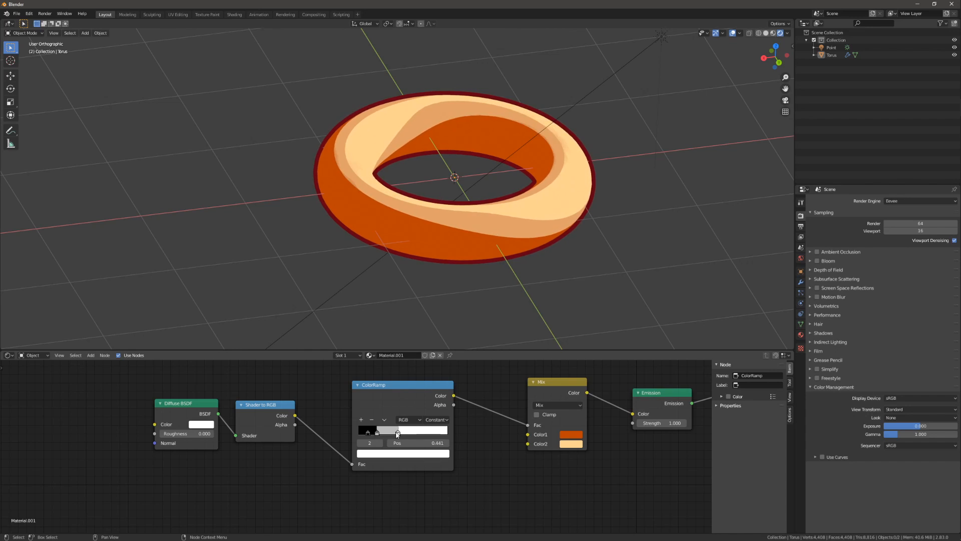
Inspect the torus's banded shading and outline from several angles and distances, and check the complete node chain.
{"action": "scroll", "coordinate": [424, 300], "scroll_direction": "down", "scroll_amount": 3}
{"action": "middle_click_drag", "start_coordinate": [463, 230], "coordinate": [414, 249]}
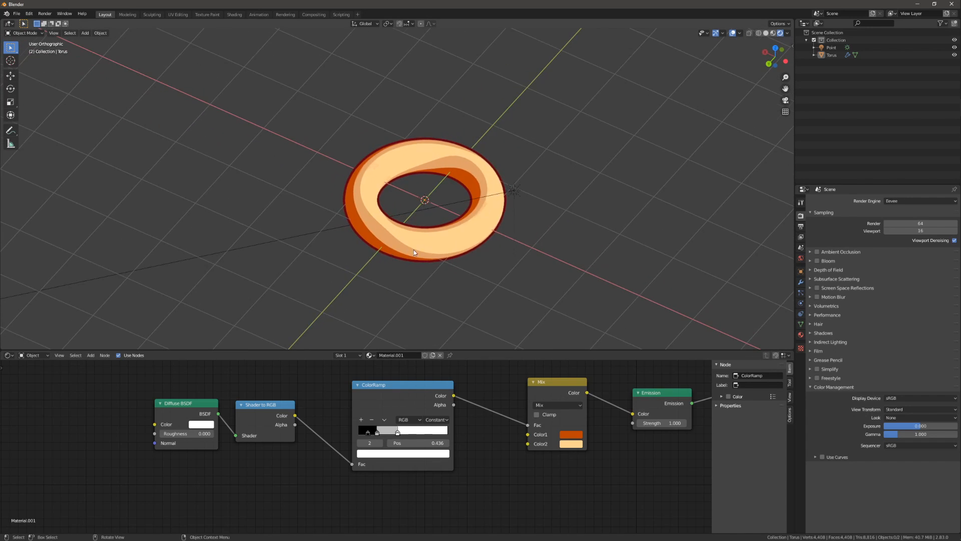
{"action": "scroll", "coordinate": [413, 249], "scroll_direction": "up", "scroll_amount": 3}
{"action": "scroll", "coordinate": [350, 258], "scroll_direction": "down", "scroll_amount": 3}
{"action": "middle_click_drag", "start_coordinate": [350, 258], "coordinate": [420, 212]}
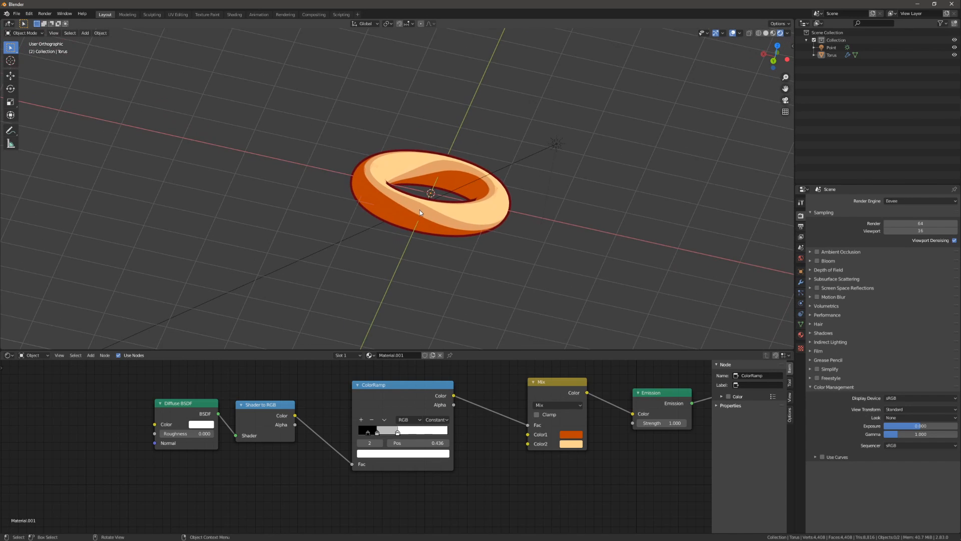
{"action": "scroll", "coordinate": [354, 240], "scroll_direction": "up", "scroll_amount": 2}
{"action": "middle_click_drag", "start_coordinate": [354, 239], "coordinate": [354, 305]}
{"action": "middle_click_drag", "start_coordinate": [403, 214], "coordinate": [398, 173]}
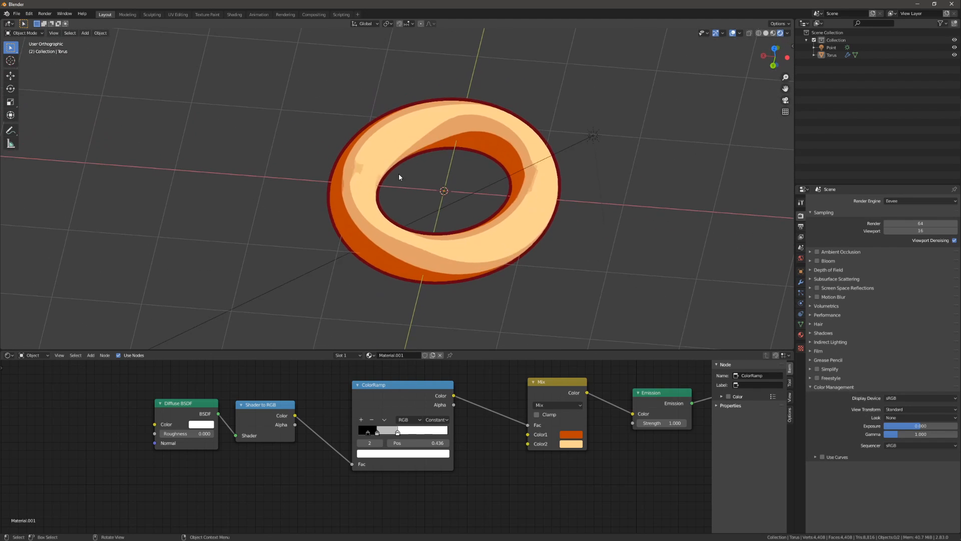
{"action": "scroll", "coordinate": [317, 215], "scroll_direction": "down", "scroll_amount": 3}
{"action": "scroll", "coordinate": [486, 429], "scroll_direction": "down", "scroll_amount": 2}
{"action": "middle_click_drag", "start_coordinate": [486, 428], "coordinate": [386, 444]}
{"action": "scroll", "coordinate": [385, 444], "scroll_direction": "down", "scroll_amount": 1}
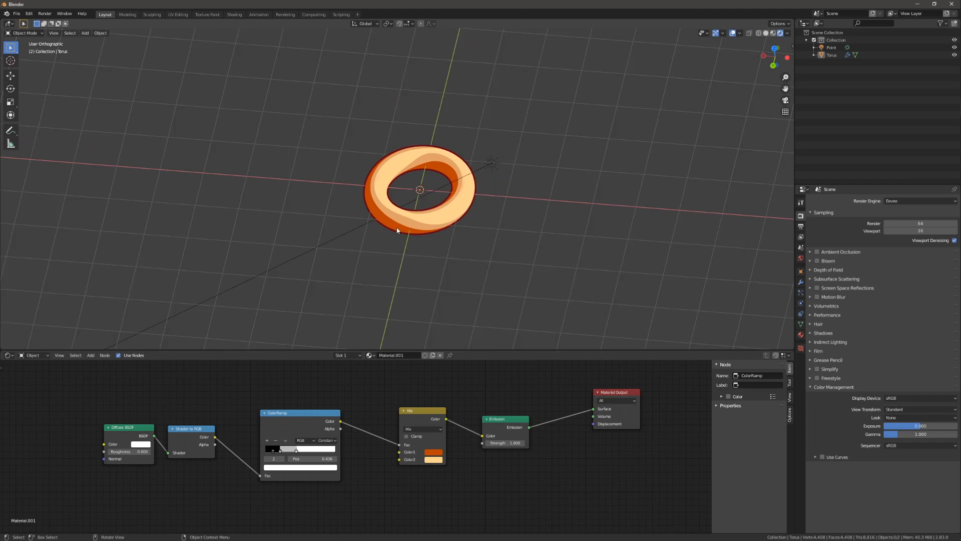
{"action": "scroll", "coordinate": [399, 229], "scroll_direction": "up", "scroll_amount": 5}
{"action": "middle_click_drag", "start_coordinate": [399, 229], "coordinate": [352, 194]}
{"action": "scroll", "coordinate": [352, 185], "scroll_direction": "up", "scroll_amount": 2}
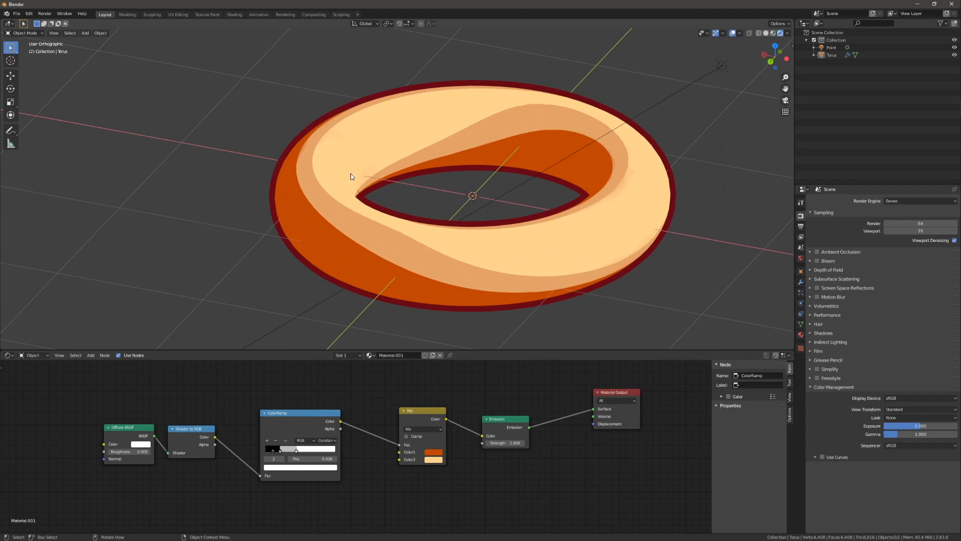
In Edit Mode, select an outer and an inner edge loop of the torus, apply Select Loop Inner-Region and show the material settings.
{"action": "key", "text": "Tab"}
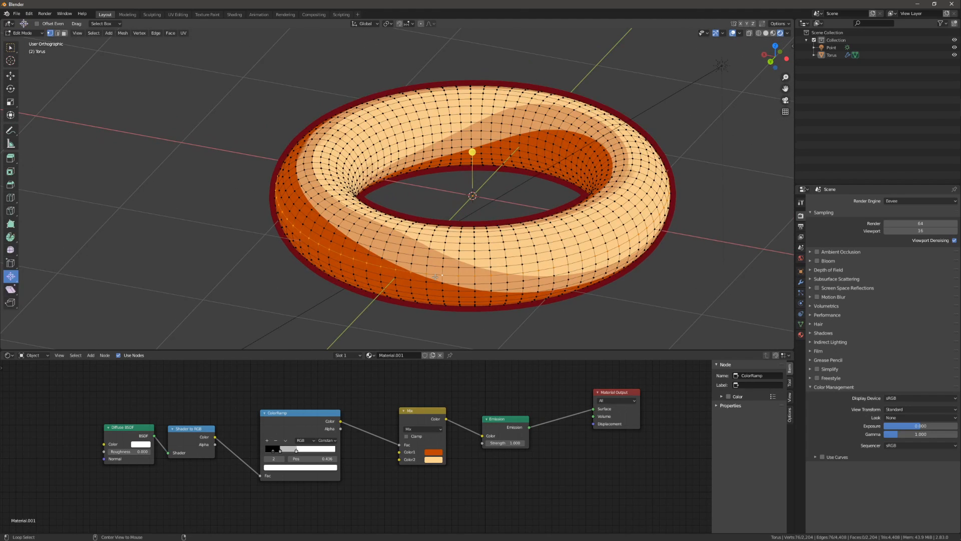
{"action": "left_click", "coordinate": [433, 281], "text": "alt"}
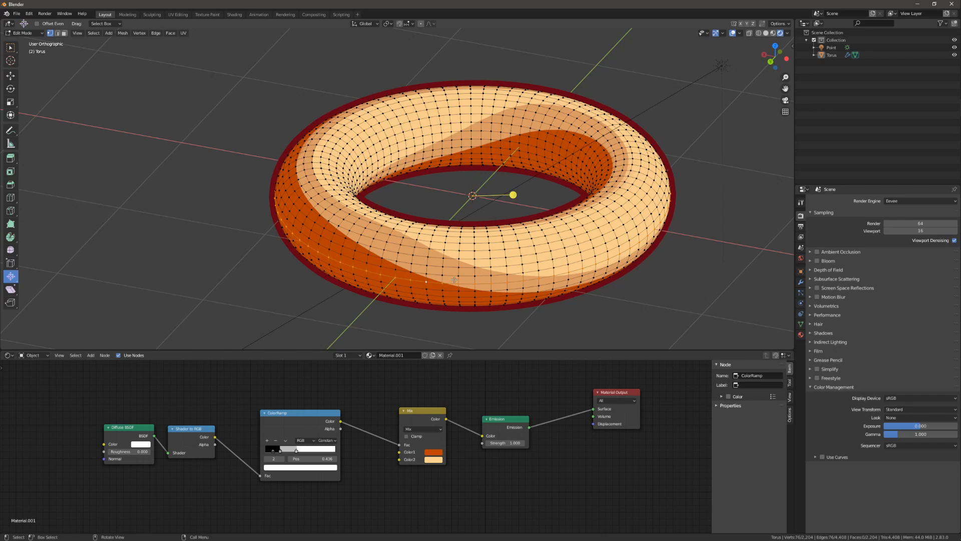
{"action": "left_click", "coordinate": [369, 179], "text": "alt+shift"}
{"action": "key", "text": "F3"}
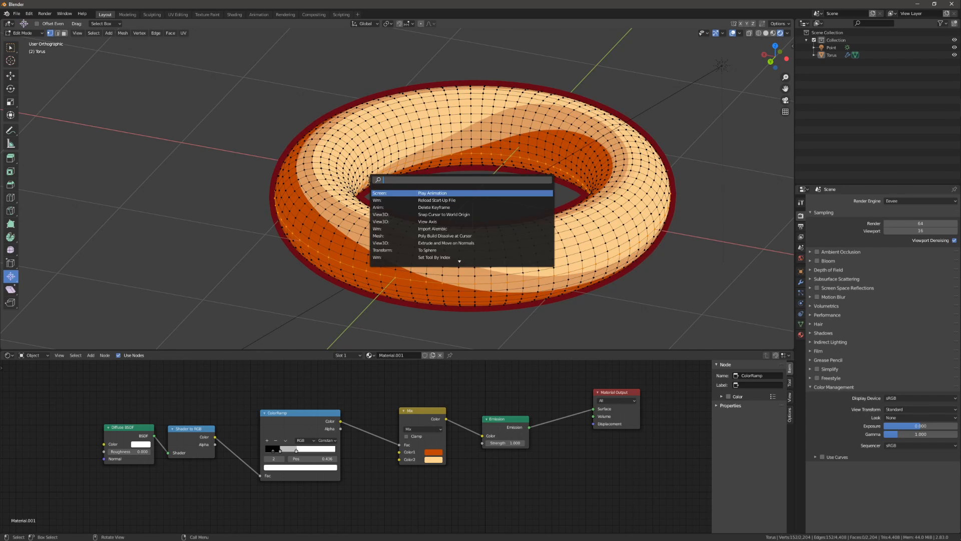
{"action": "type", "text": "inner"}
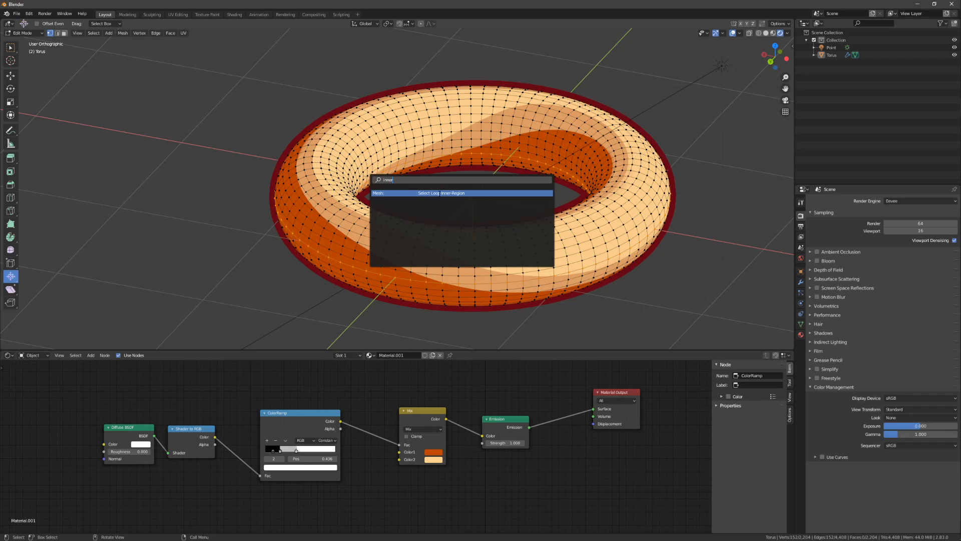
{"action": "key", "text": "Return"}
{"action": "left_click", "coordinate": [800, 334]}
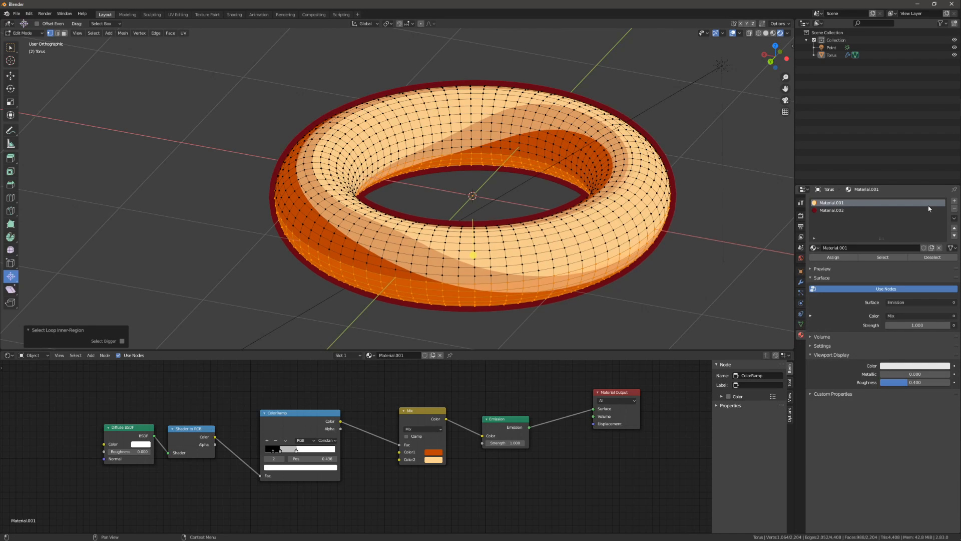
Assign the dark red Material.002 to the torus's selected lower face region and return to Object Mode.
{"action": "left_click", "coordinate": [839, 210]}
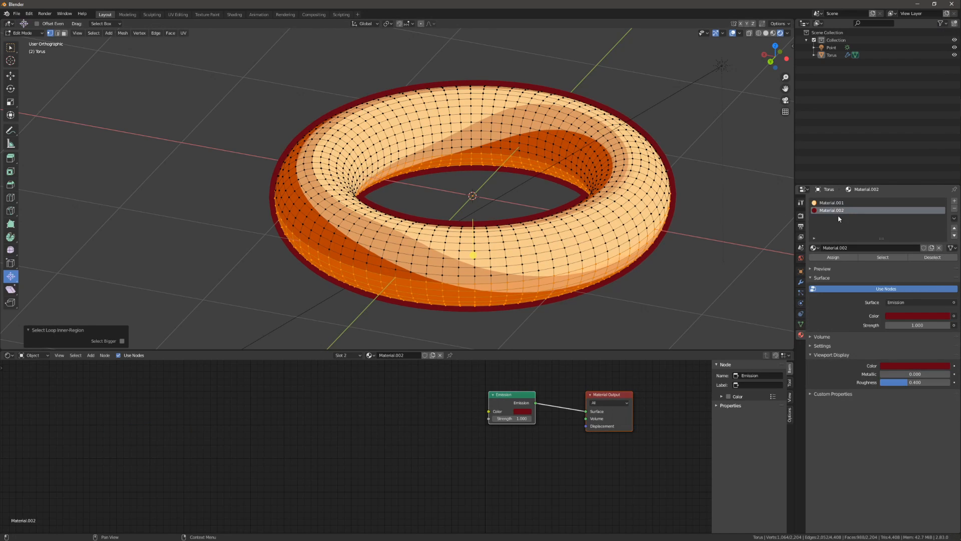
{"action": "left_click", "coordinate": [834, 257]}
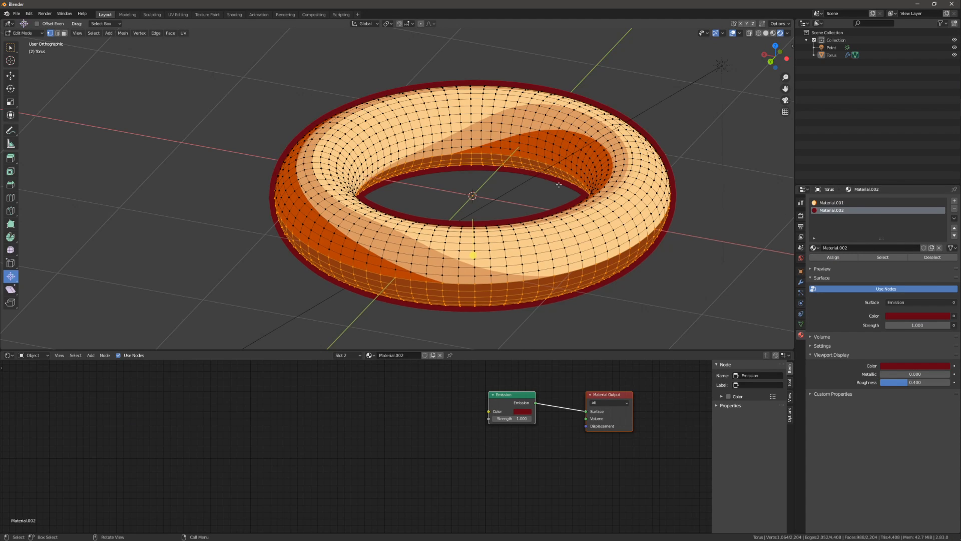
{"action": "key", "text": "Tab"}
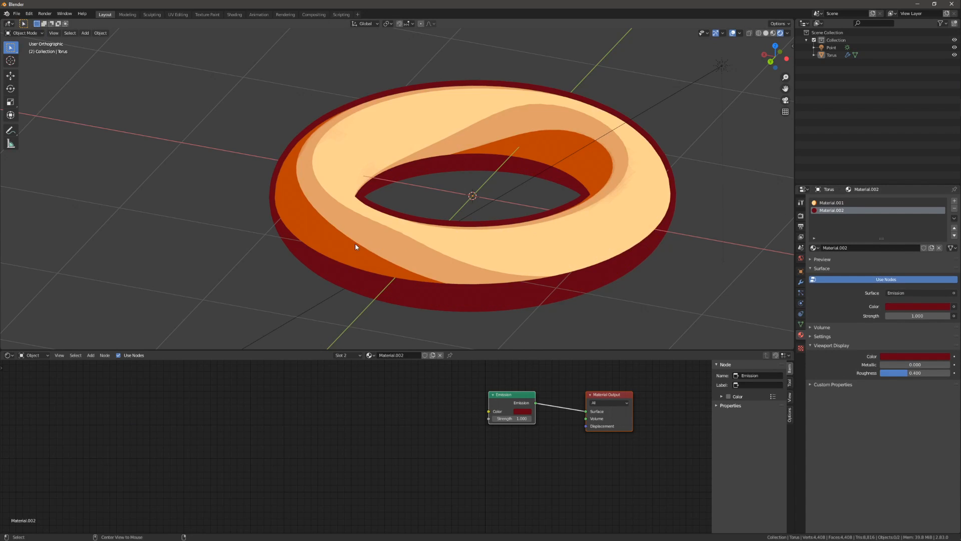
Rotate the sun light by about 18° around the view axis and inspect the changed toon shading on the torus up close.
{"action": "middle_click_drag", "start_coordinate": [355, 244], "coordinate": [533, 257]}
{"action": "scroll", "coordinate": [533, 257], "scroll_direction": "down", "scroll_amount": 4}
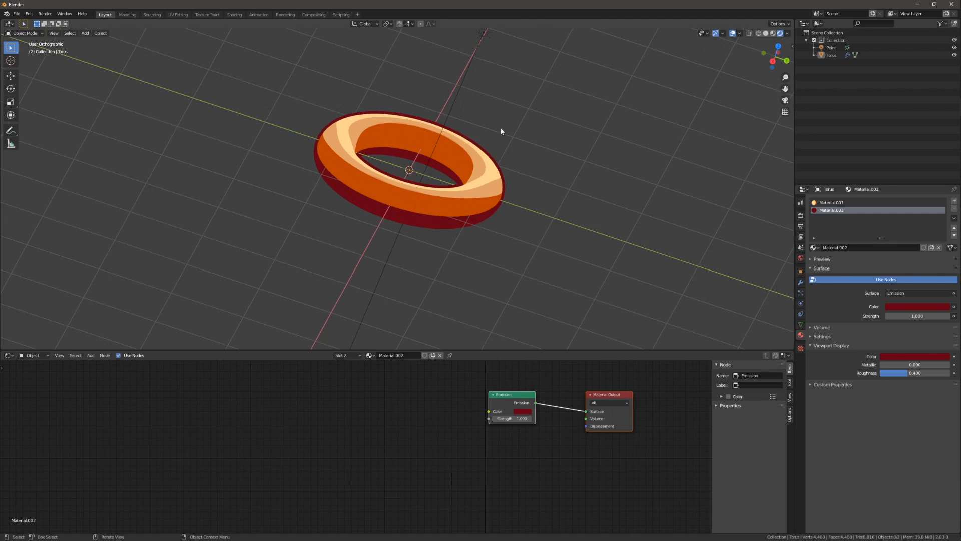
{"action": "middle_click_drag", "start_coordinate": [500, 129], "coordinate": [483, 89]}
{"action": "left_click", "coordinate": [488, 77]}
{"action": "key", "text": "r"}
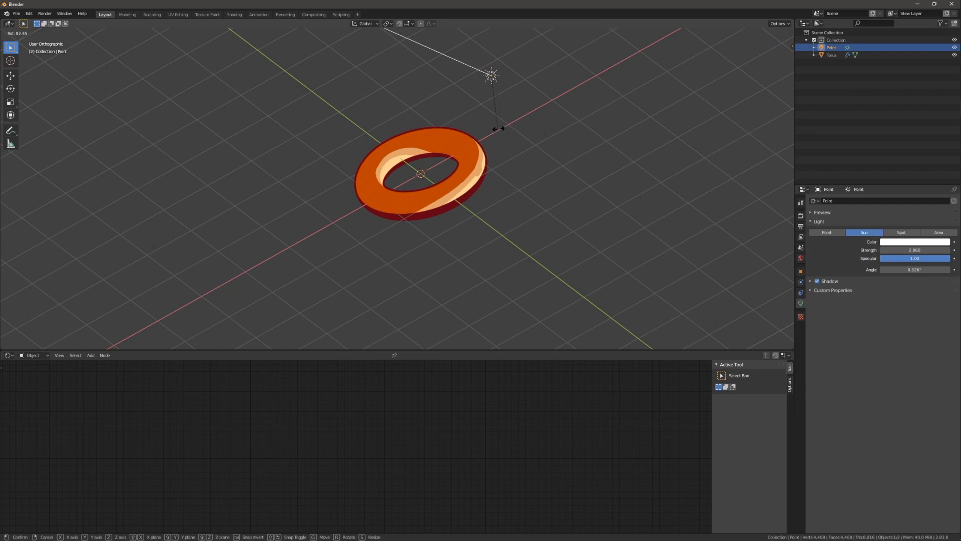
{"action": "left_click", "coordinate": [596, 240]}
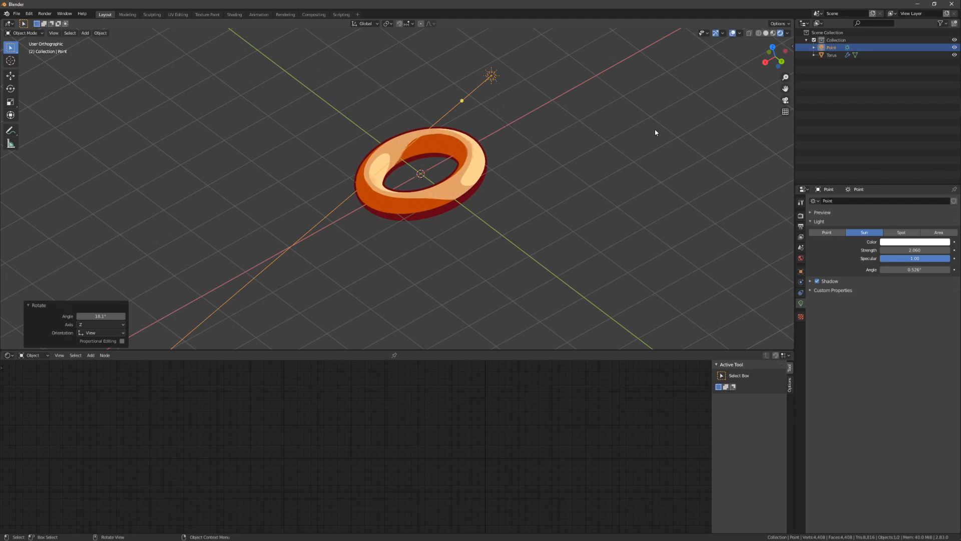
{"action": "middle_click_drag", "start_coordinate": [654, 128], "coordinate": [659, 251]}
{"action": "scroll", "coordinate": [595, 249], "scroll_direction": "up", "scroll_amount": 3}
{"action": "middle_click_drag", "start_coordinate": [594, 249], "coordinate": [609, 263]}
{"action": "scroll", "coordinate": [607, 218], "scroll_direction": "up", "scroll_amount": 3}
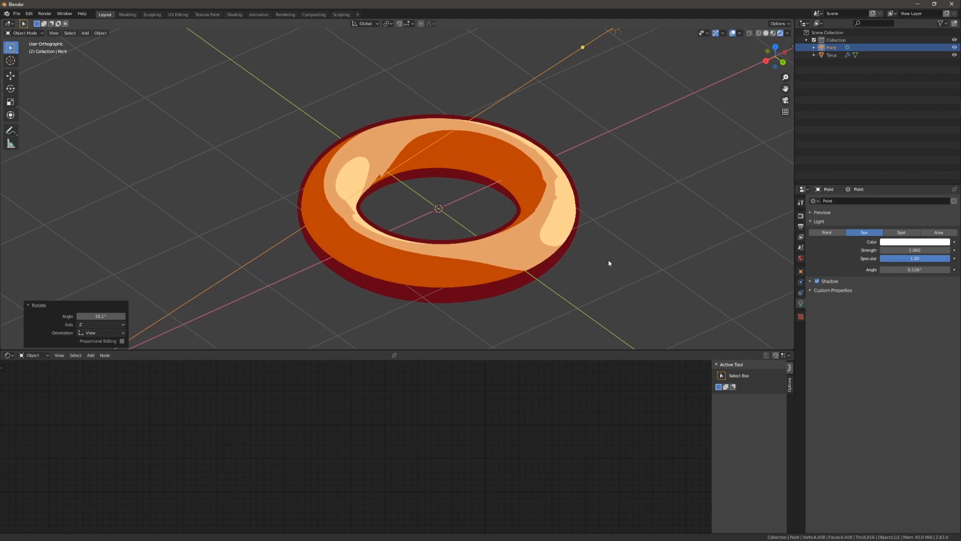